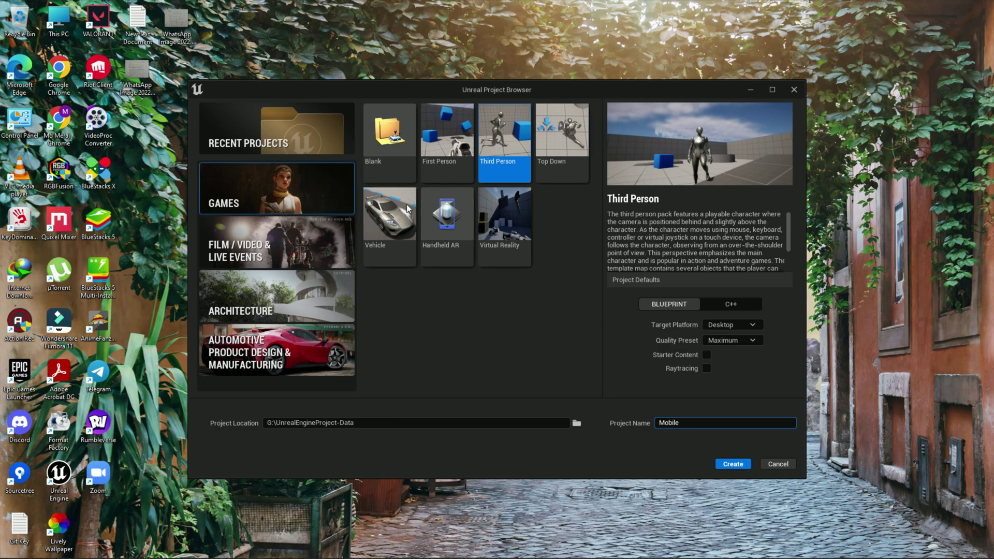
Step: Choose the Third Person game template and set the target platform to Mobile with the Scalable quality preset
left_click(399, 154)
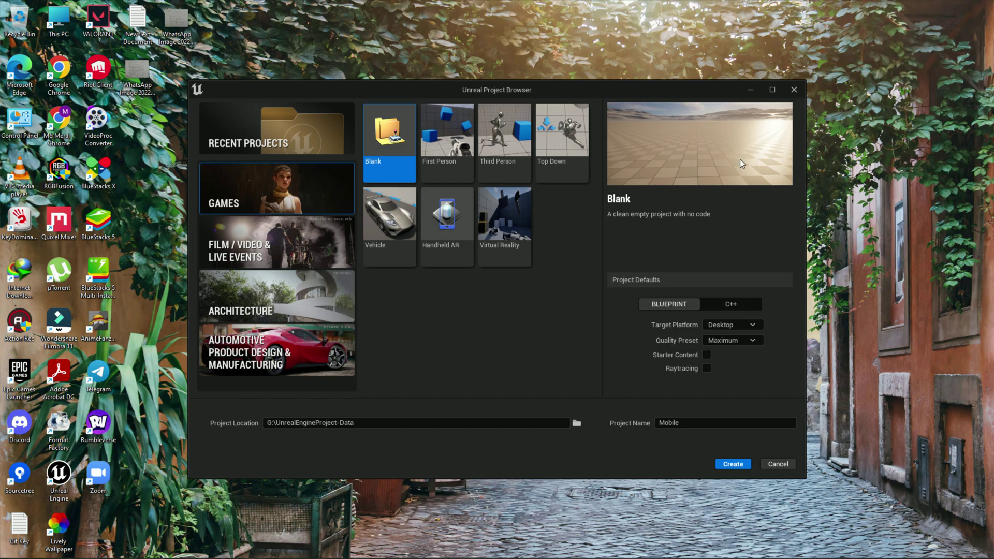
left_click(527, 142)
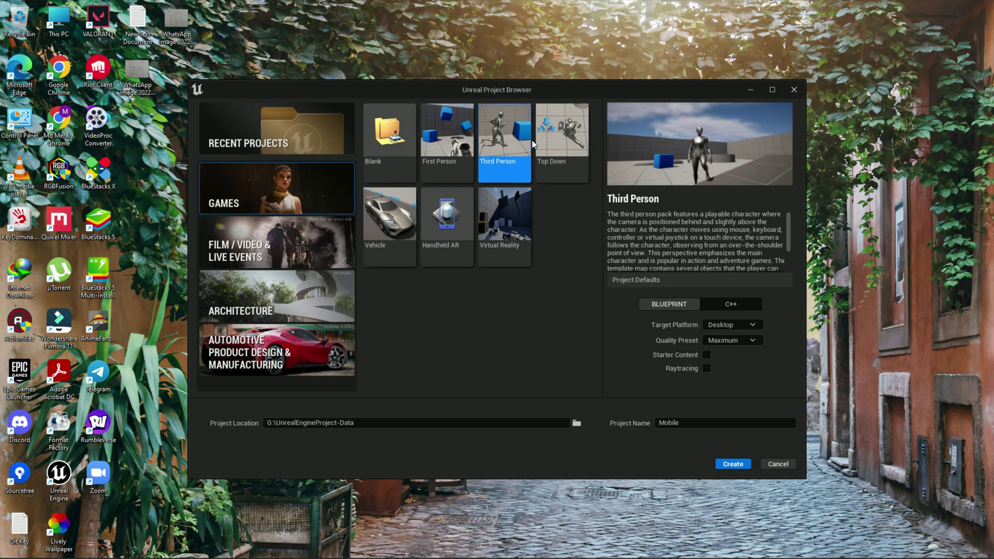
left_click(732, 324)
left_click(732, 354)
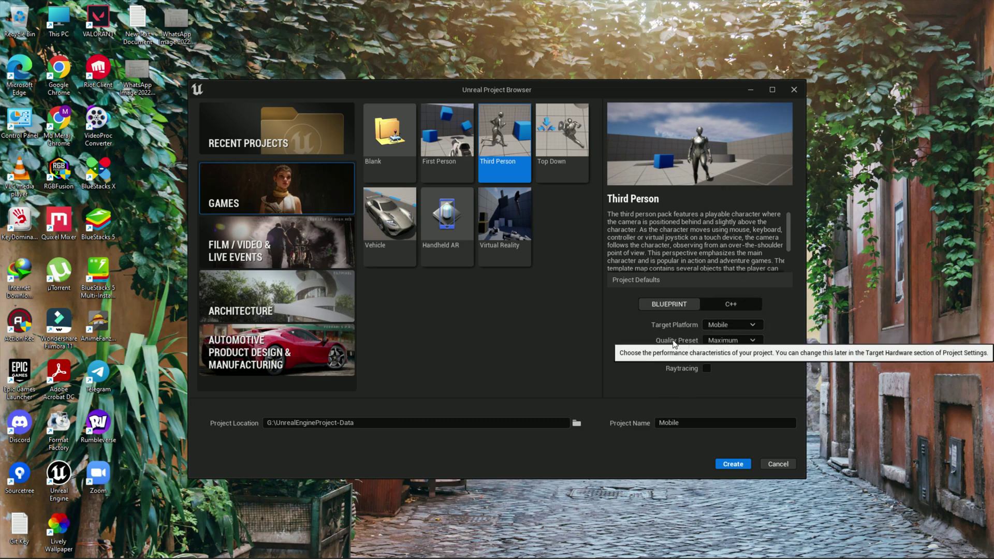
left_click(724, 341)
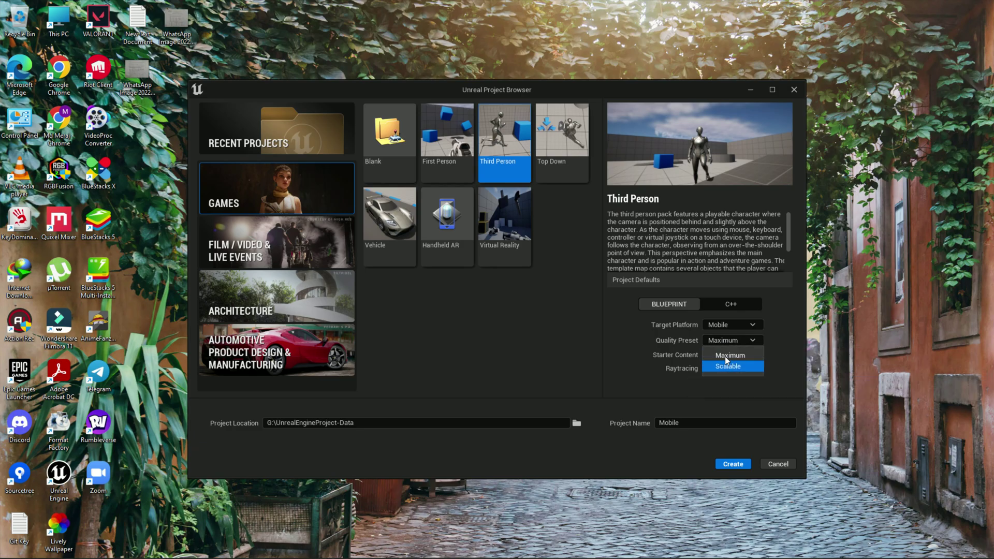
left_click_drag(433, 86, 429, 344)
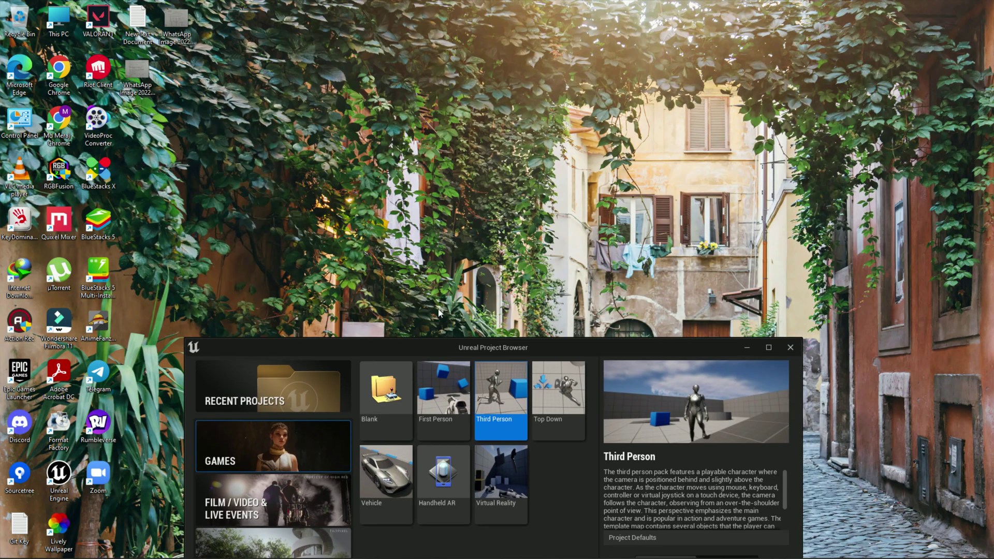
left_click_drag(686, 346, 580, 104)
left_click(665, 377)
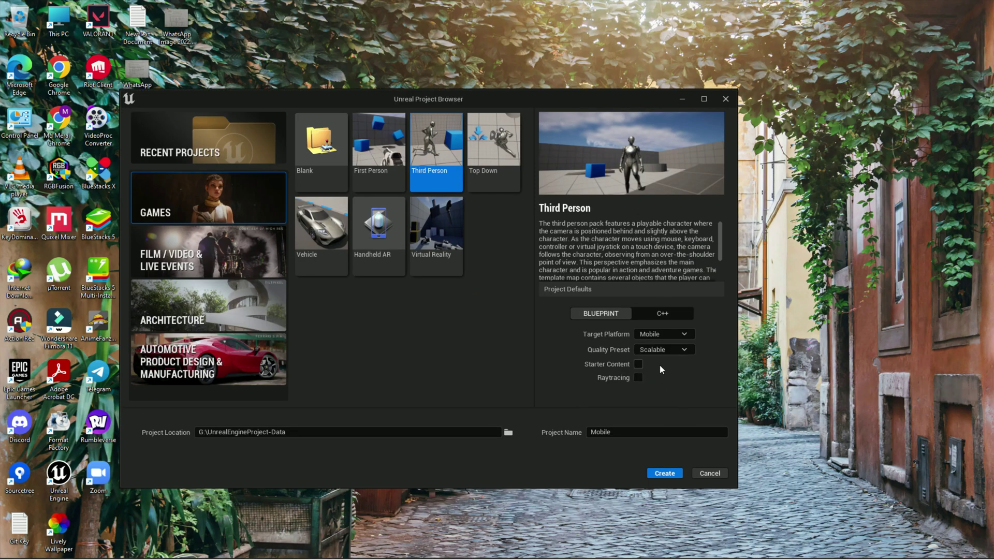
left_click_drag(572, 105, 561, 354)
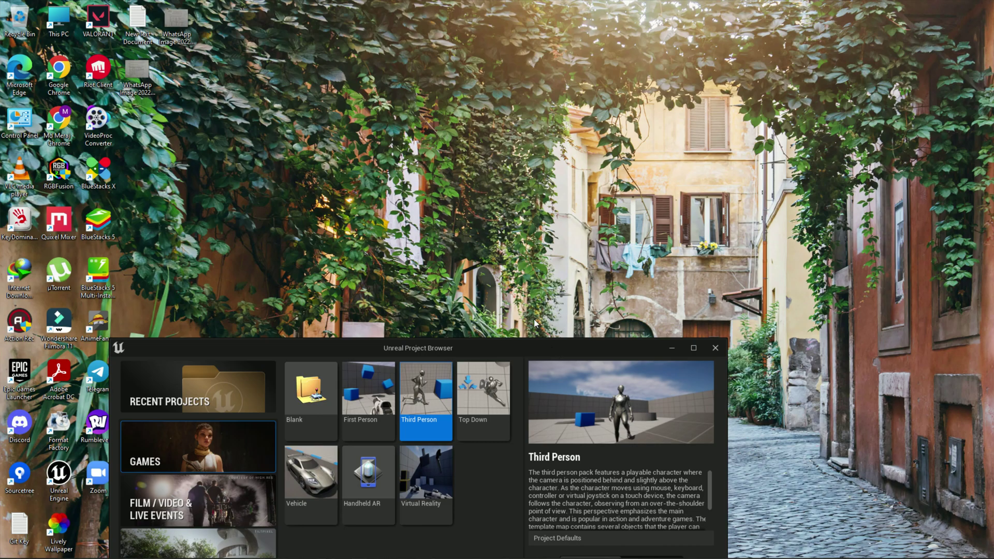
left_click_drag(511, 340, 505, 56)
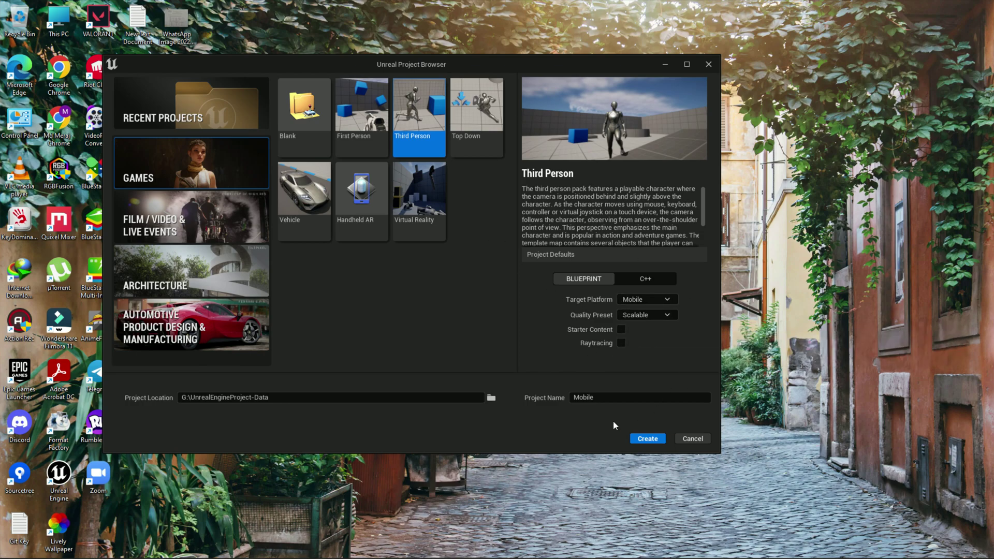
Step: Create the project under the name Mobile in G:\UnrealEngineProject-Data
left_click(647, 441)
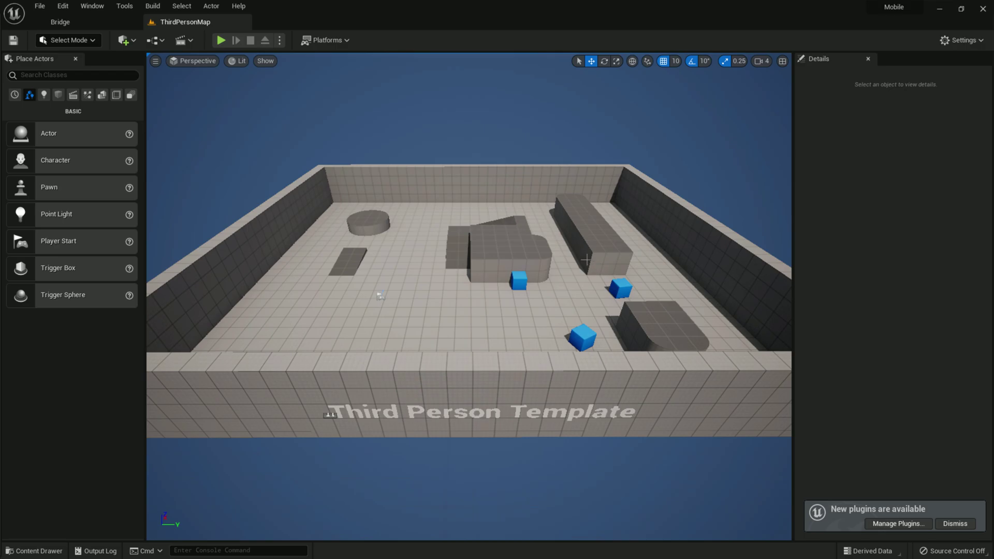
Step: Fly through the third person template level to inspect its floor, walls, blocks and ramps
right_click_drag(469, 297, 486, 255)
key("w")
key("w")
right_click_drag(500, 307, 499, 307)
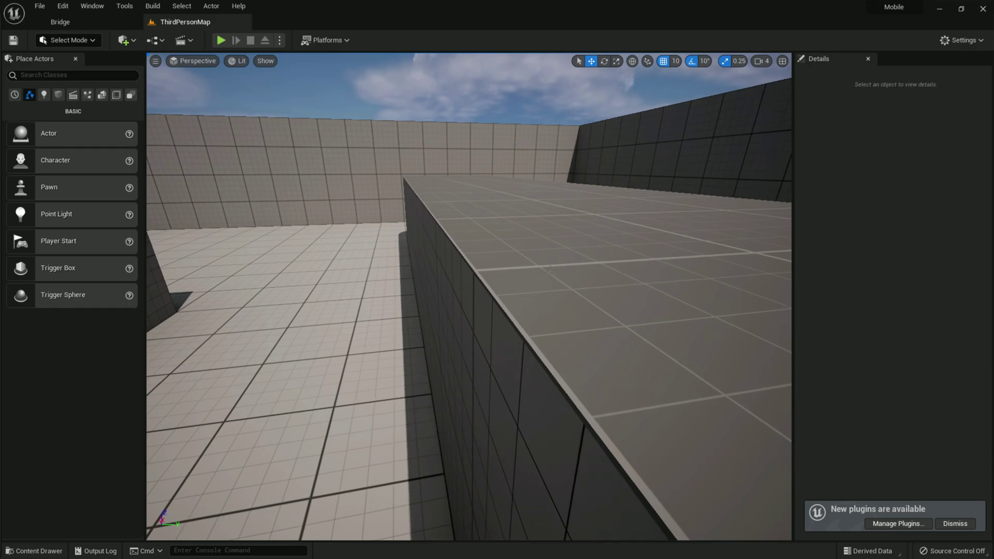
key("w")
right_click_drag(520, 269, 904, 235)
key("a")
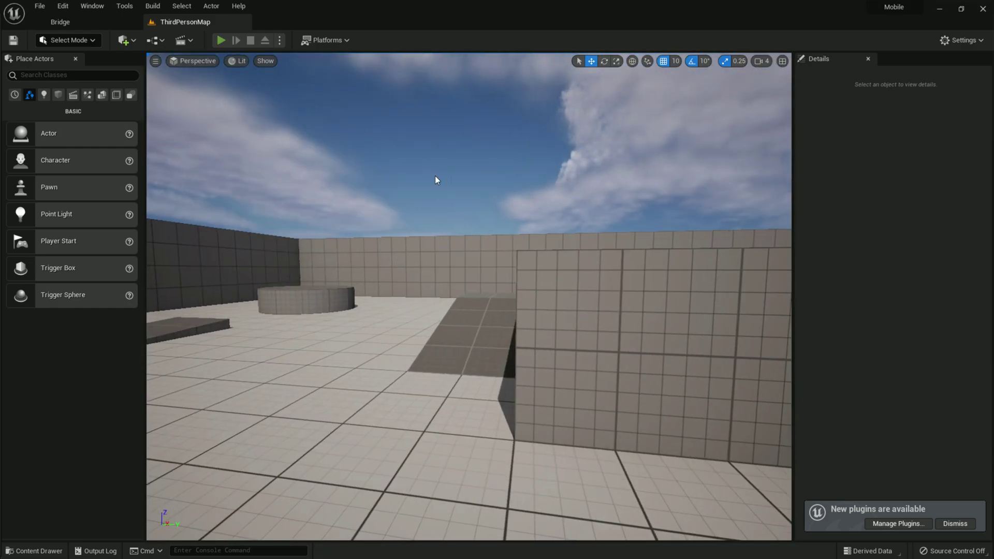
Step: Play the level in the editor, run the character up the ramp and jump on the block, and stop the session
key("alt+p")
left_click(625, 231)
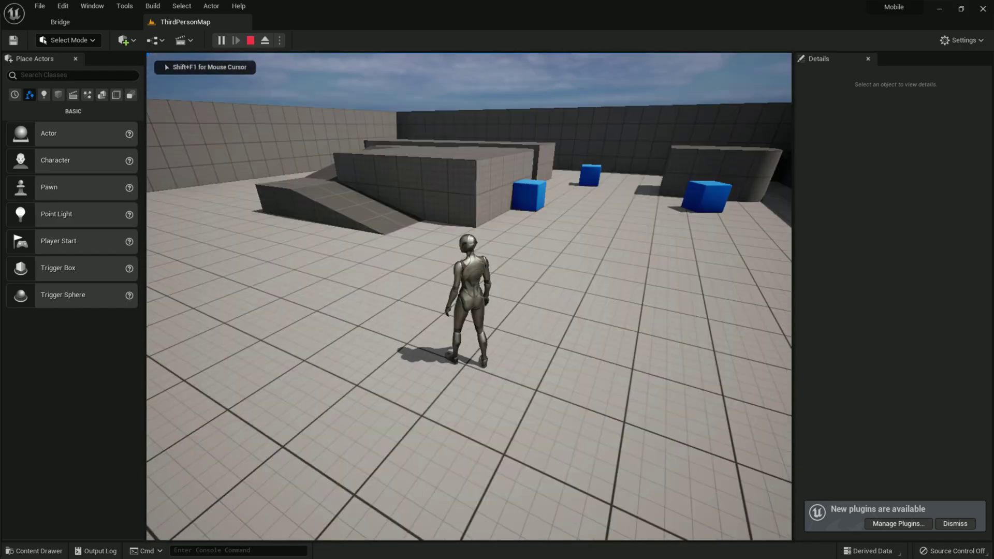
key("w")
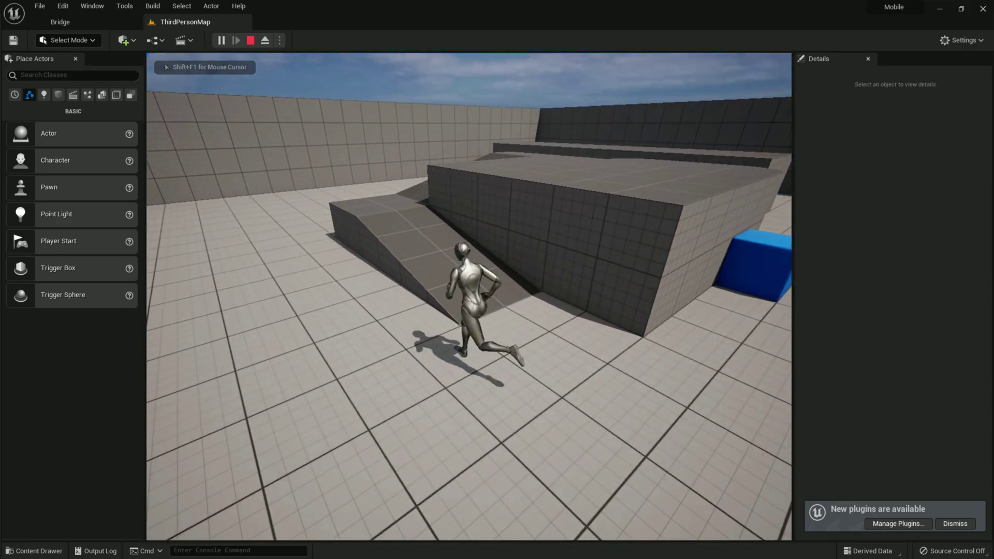
key("w")
key("space")
key("space")
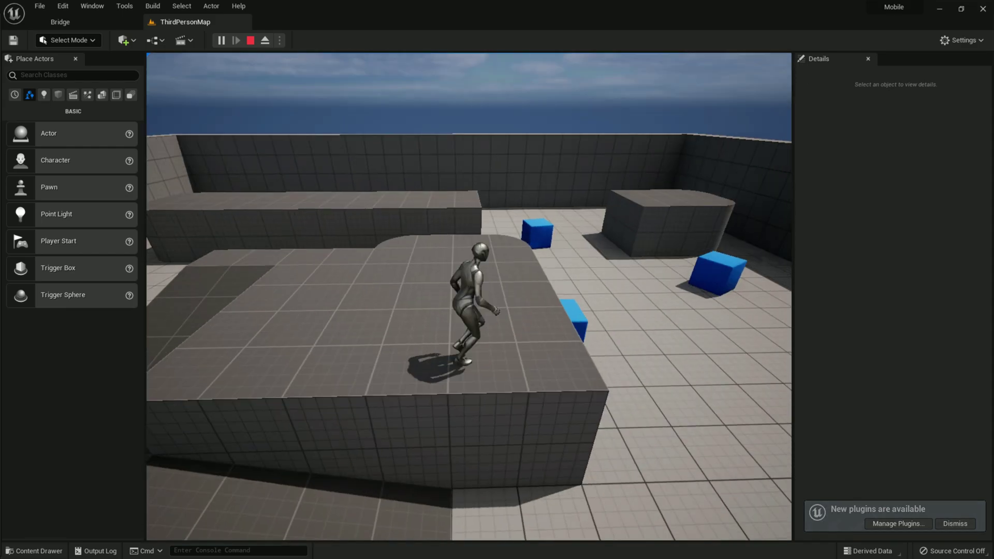
key("w")
key("Escape")
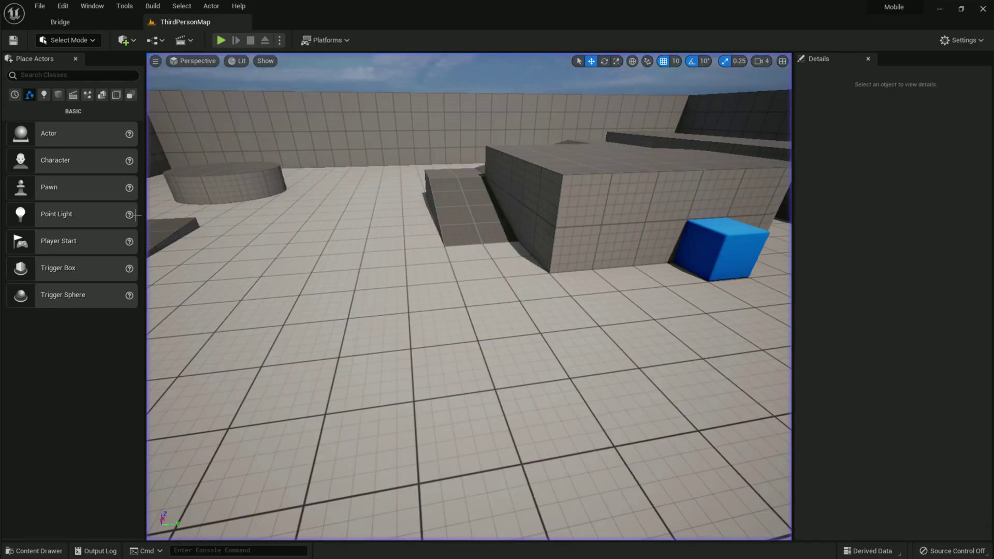
Step: Open the Project Settings, maximize their window and browse the list of setting categories
left_click(40, 6)
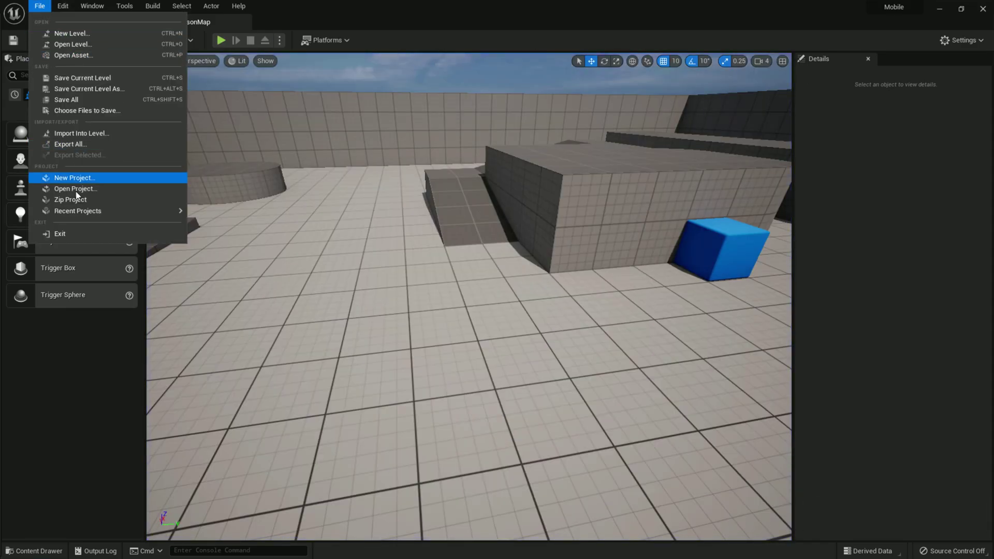
mouse_move(65, 6)
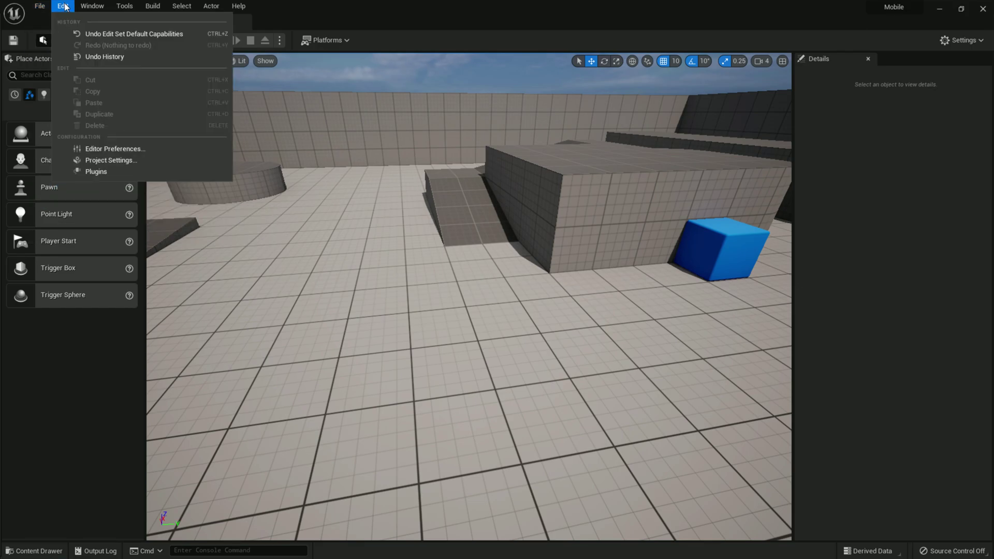
left_click(114, 162)
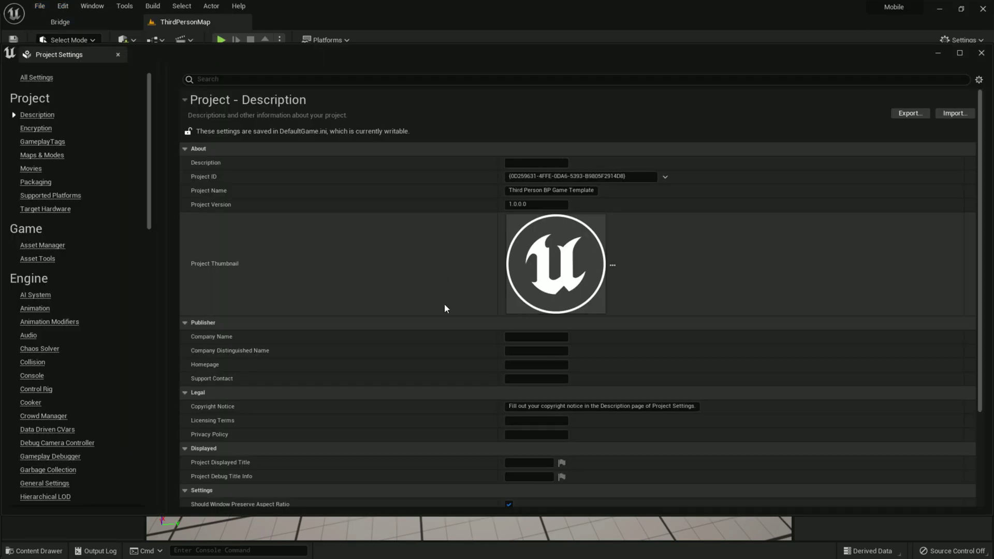
left_click(960, 52)
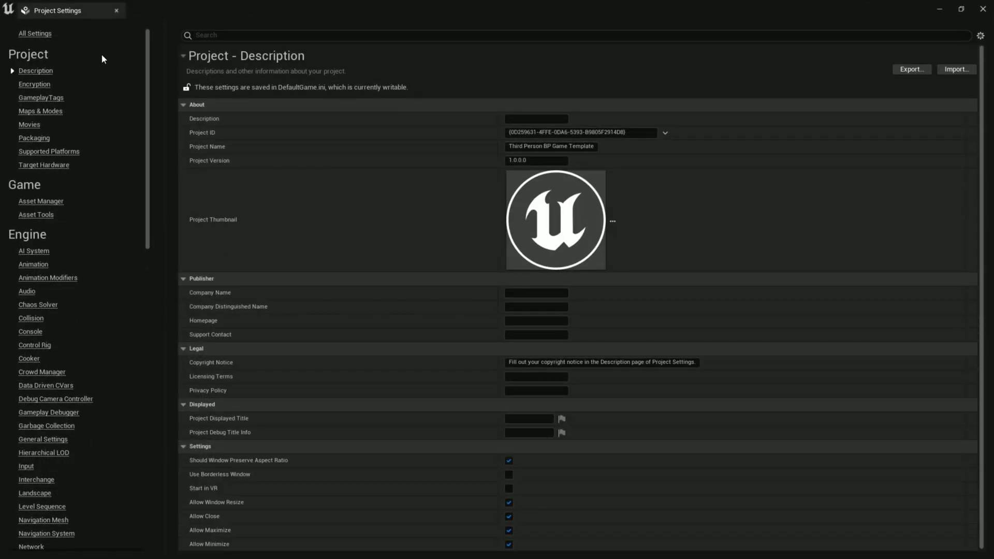
scroll(148, 126, "down", 15)
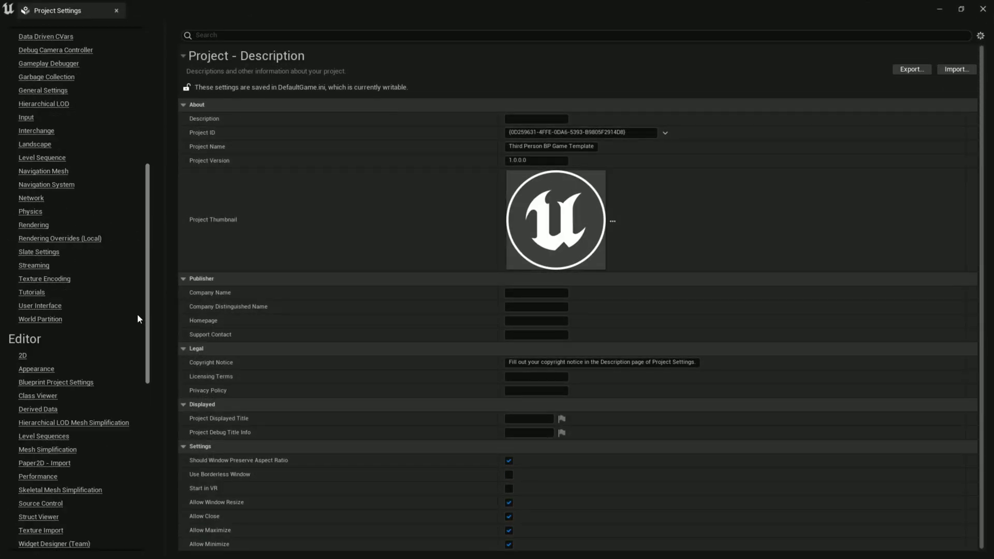
scroll(150, 328, "up", 15)
Step: Filter the project settings for "mobile" and enable Always Show Touch Interface
left_click(228, 34)
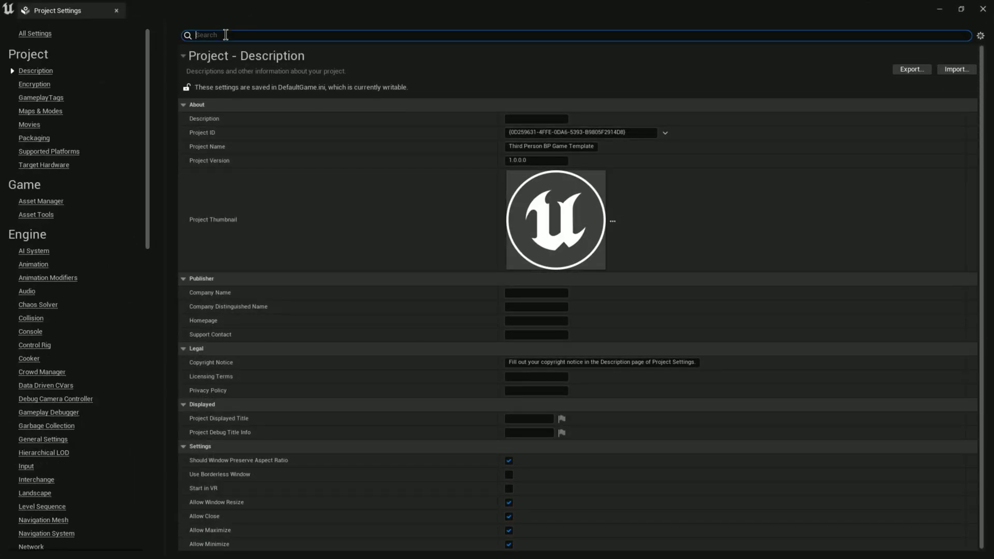
type("mobile")
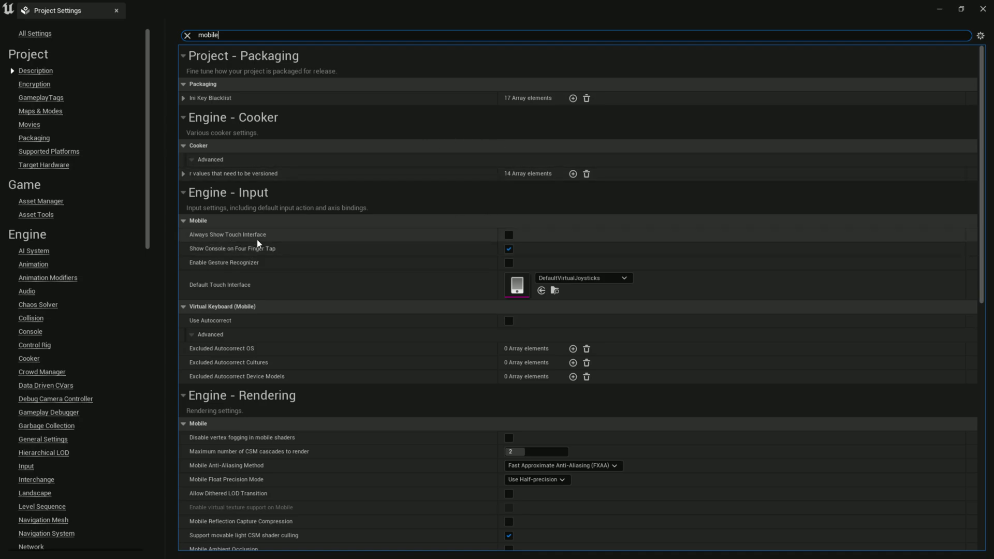
left_click(511, 236)
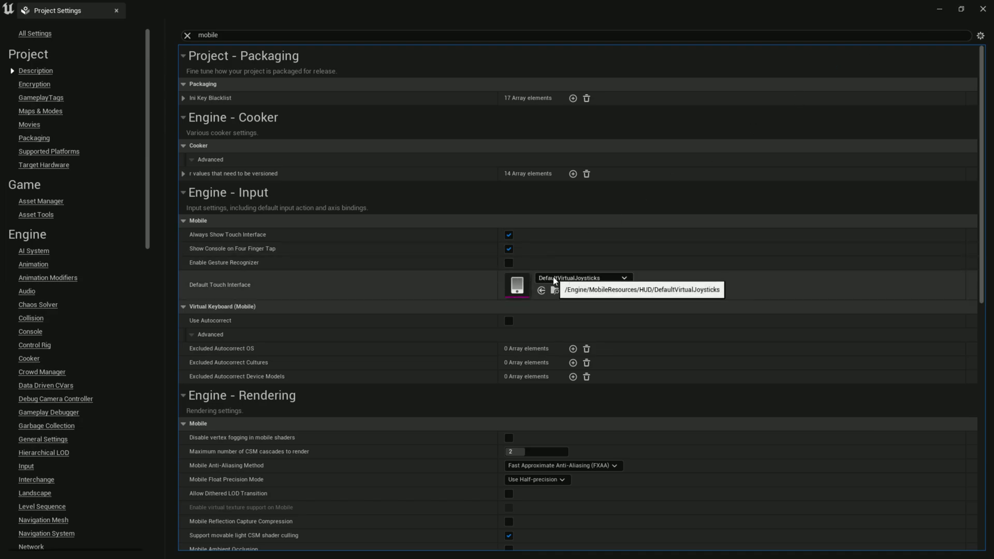
Step: Check the asset options offered for the Default Touch Interface and close them without choosing one
left_click(575, 280)
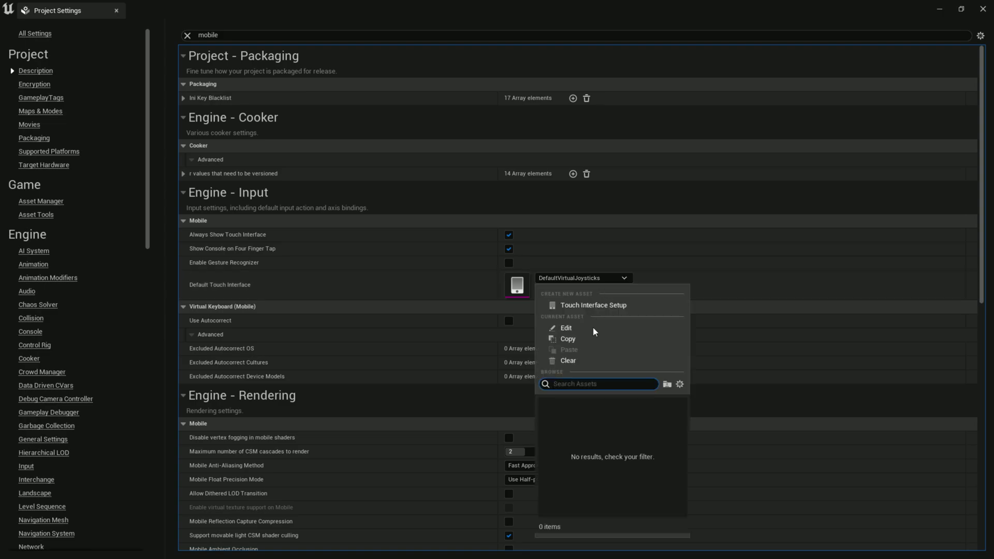
left_click(591, 280)
left_click(593, 279)
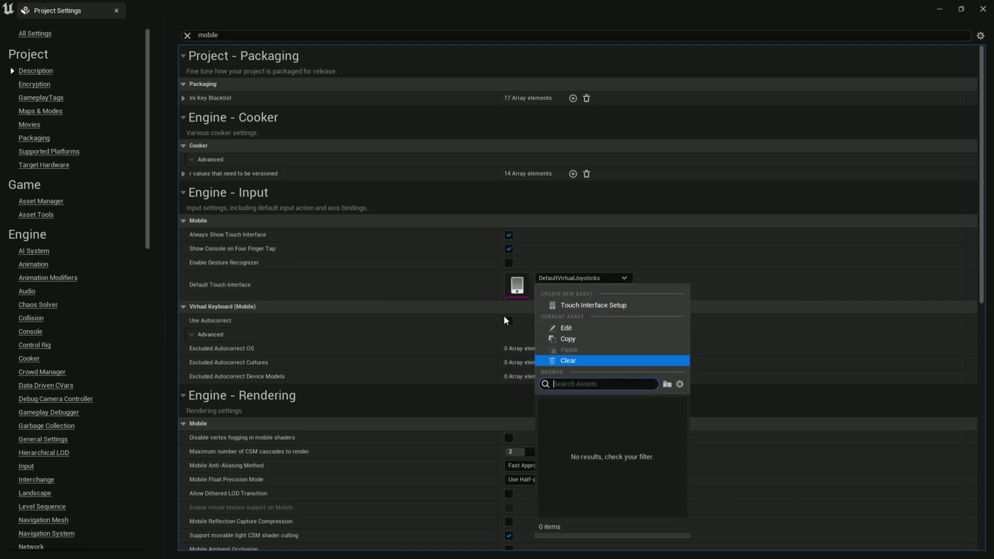
left_click(399, 68)
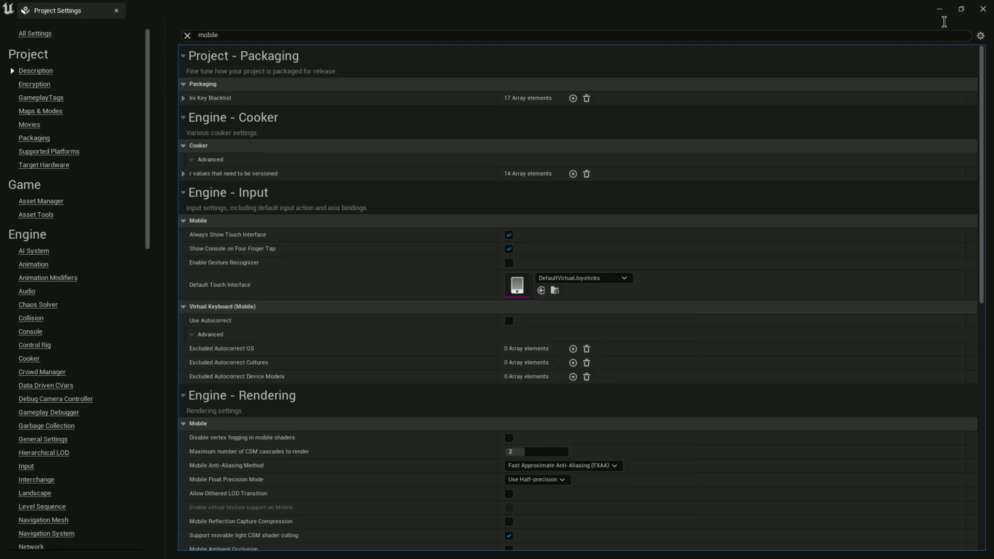
Step: Minimize the Project Settings, play the level to test the on-screen joysticks, and stop the session
left_click(940, 12)
left_click(222, 42)
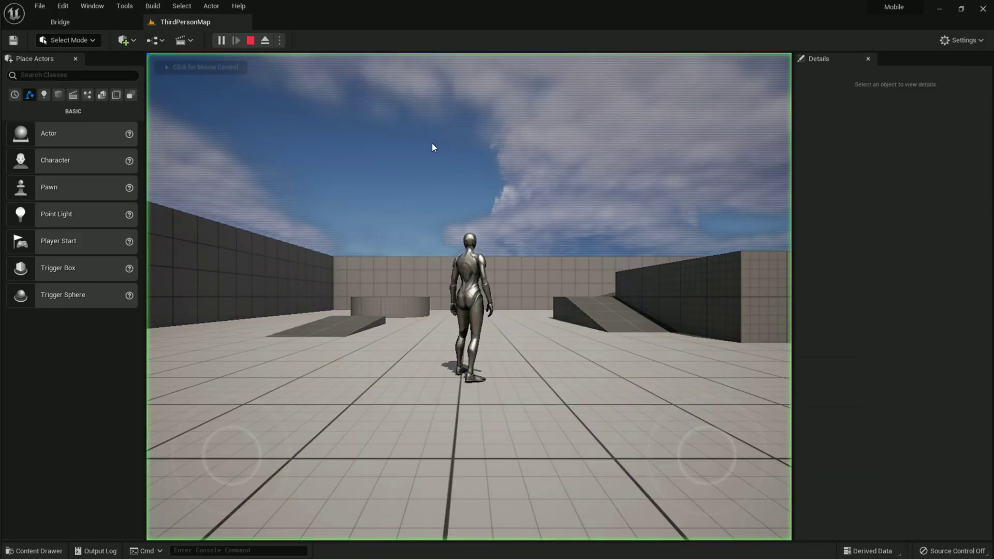
left_click(229, 458)
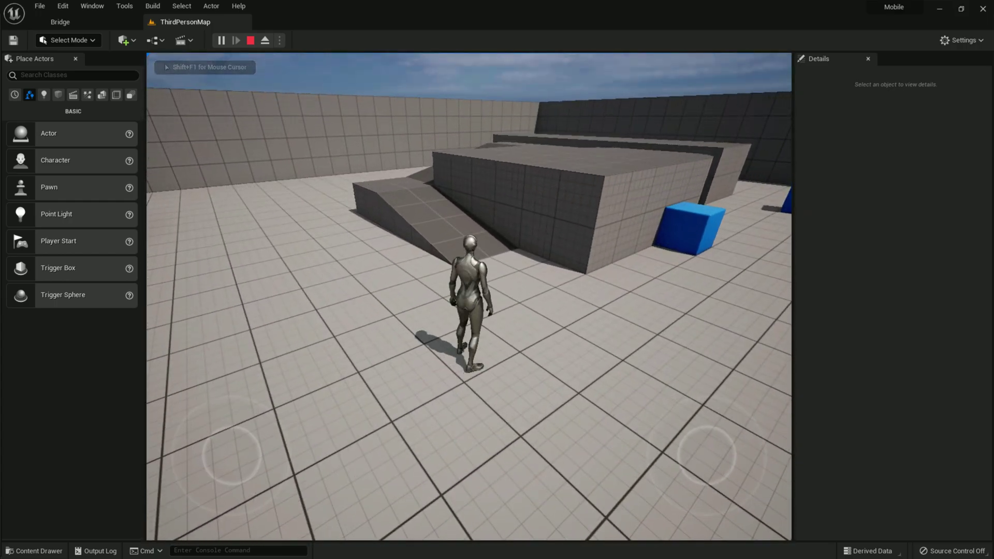
key("Escape")
Step: Return to the Project Settings, filter for "touch", enable Use Mouse for Touch, and switch the filter back to "mobile"
key("super")
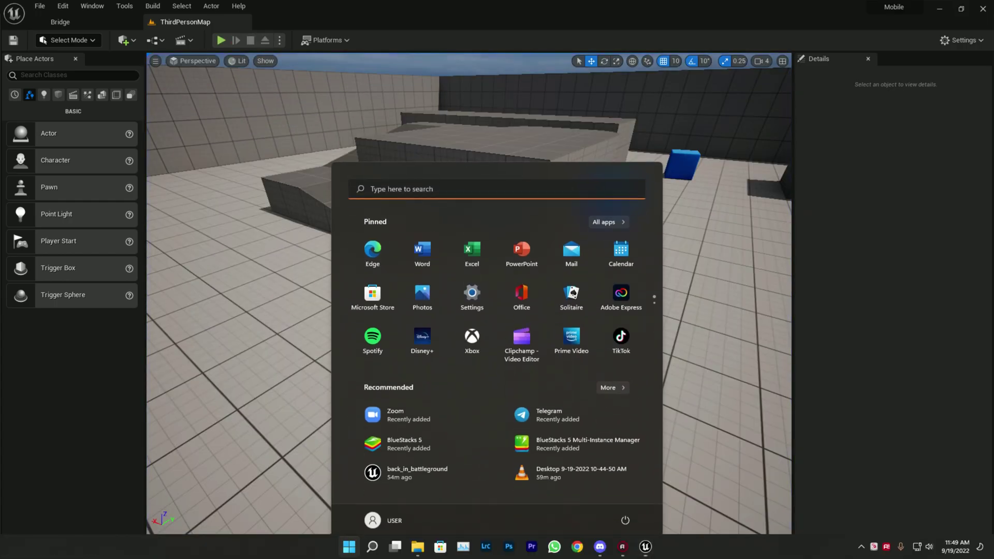
mouse_move(646, 546)
left_click(862, 484)
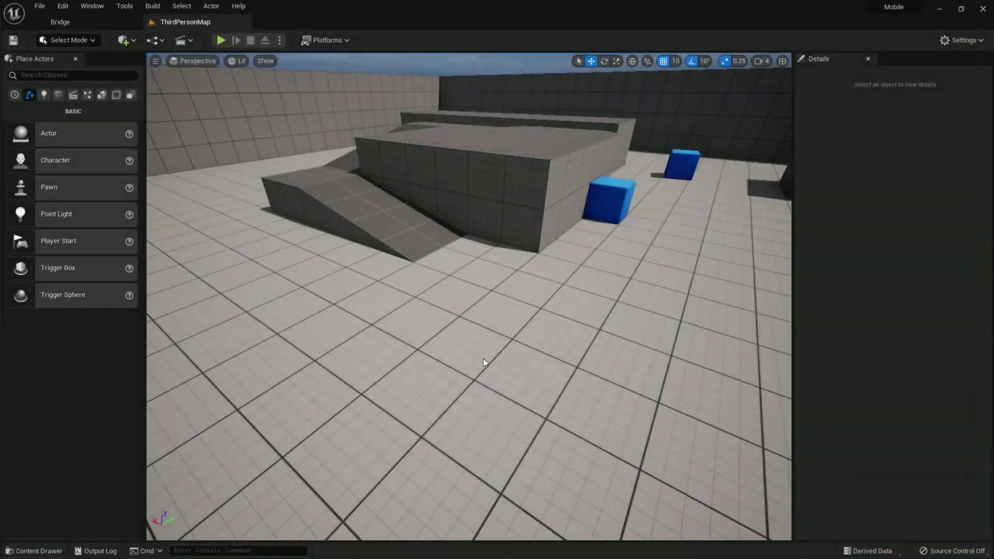
left_click(243, 80)
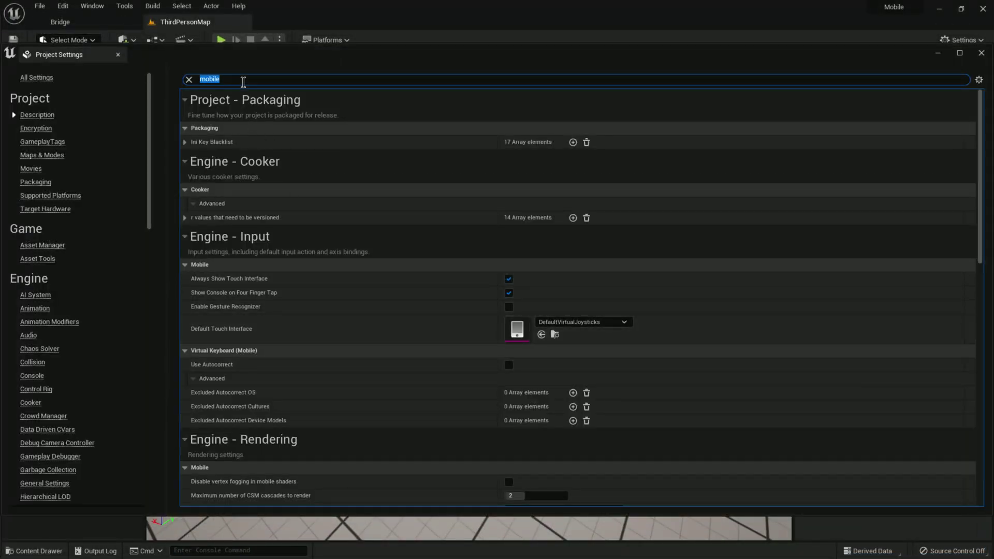
key("BackSpace")
type("touch")
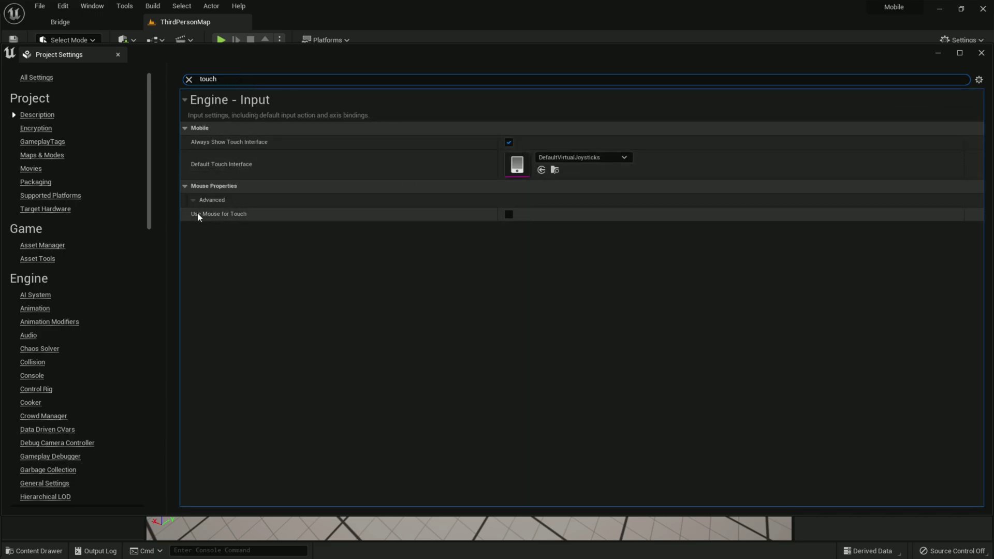
left_click(509, 214)
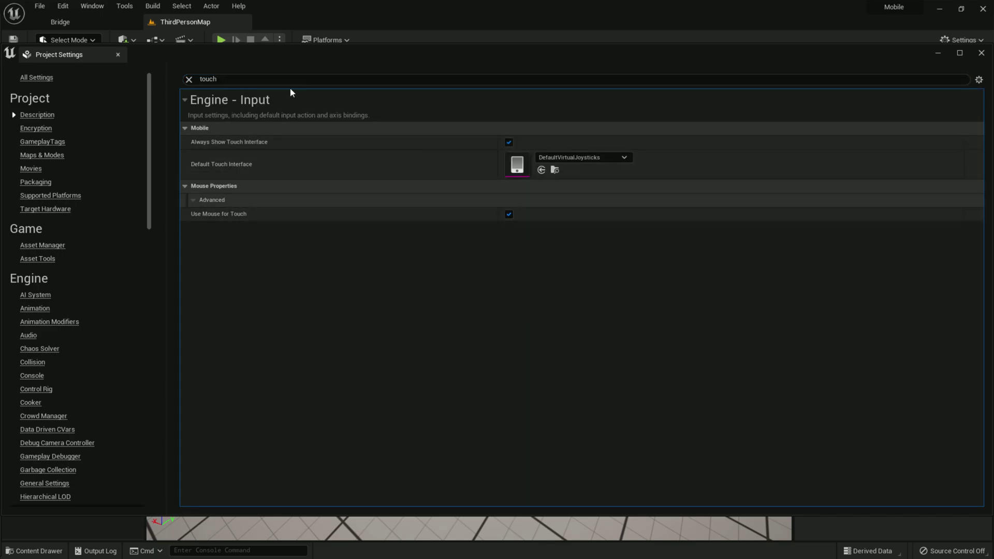
left_click(189, 79)
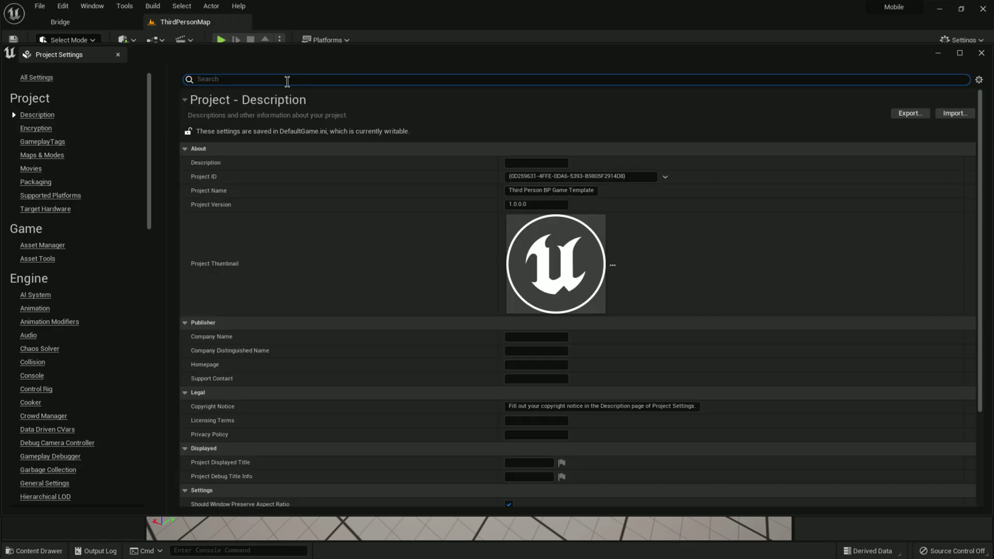
type("mobile")
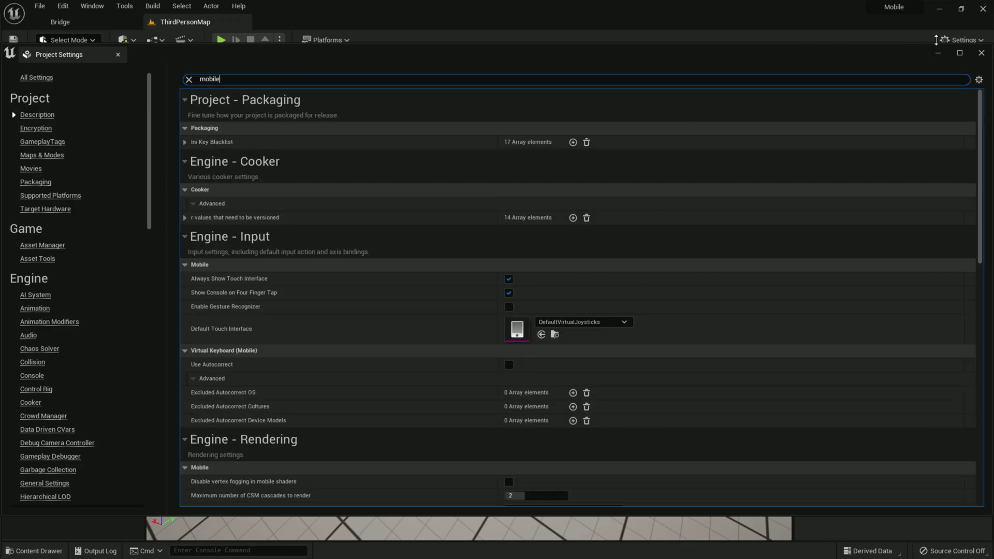
Step: Minimize the Project Settings, play the level, and test turning the camera and using both on-screen joysticks with the mouse
left_click(943, 53)
left_click(221, 40)
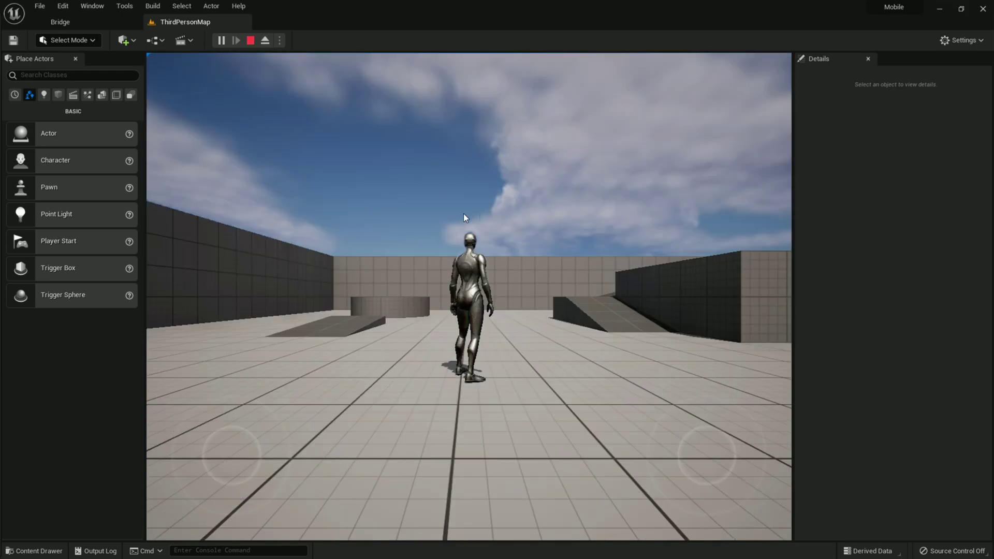
left_click(608, 284)
left_click_drag(608, 284, 334, 406)
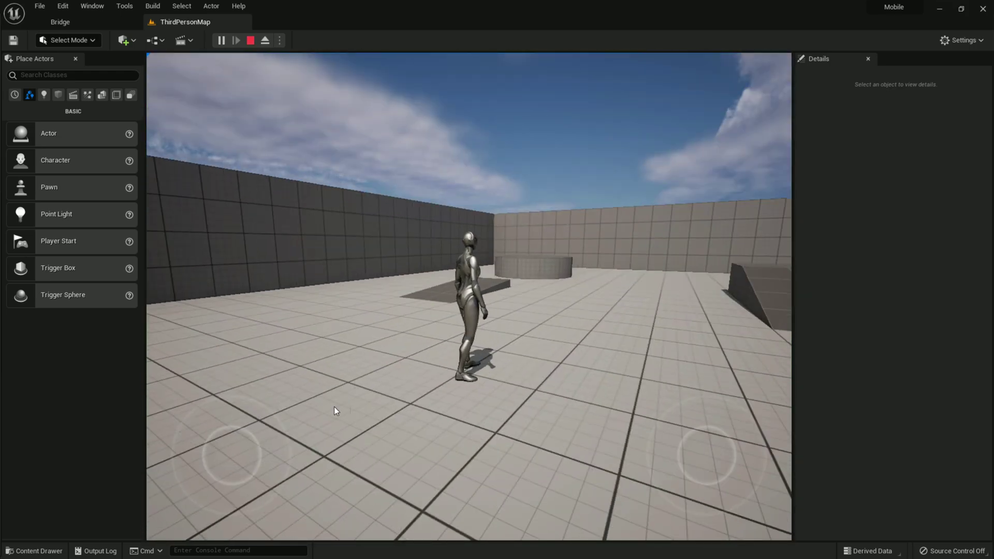
left_click_drag(232, 455, 220, 414)
left_click_drag(641, 414, 756, 456)
left_click_drag(641, 415, 675, 402)
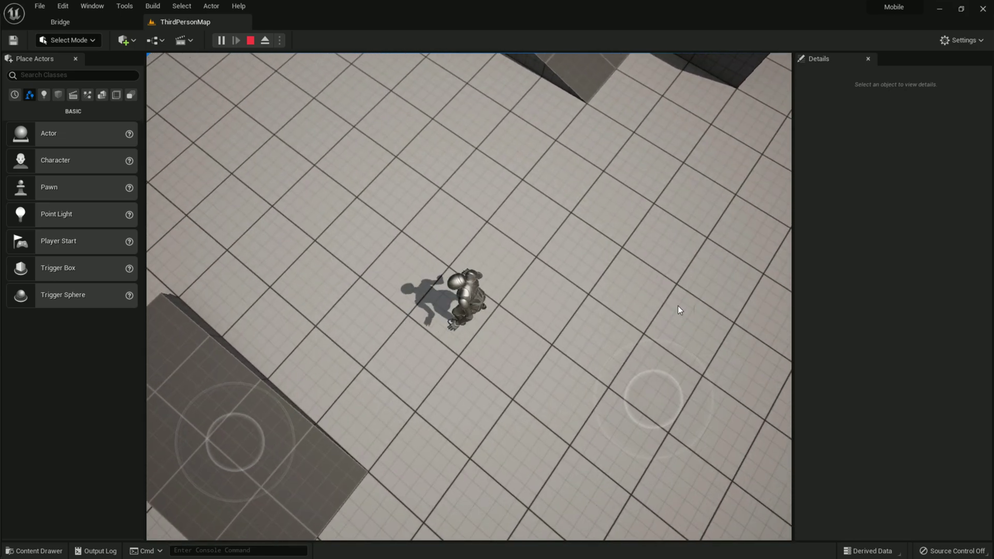
Step: Steer the character with the left on-screen joystick and stop the play session
left_click_drag(202, 440, 233, 440)
left_click_drag(252, 426, 314, 414)
left_click_drag(264, 404, 301, 353)
left_click(243, 365)
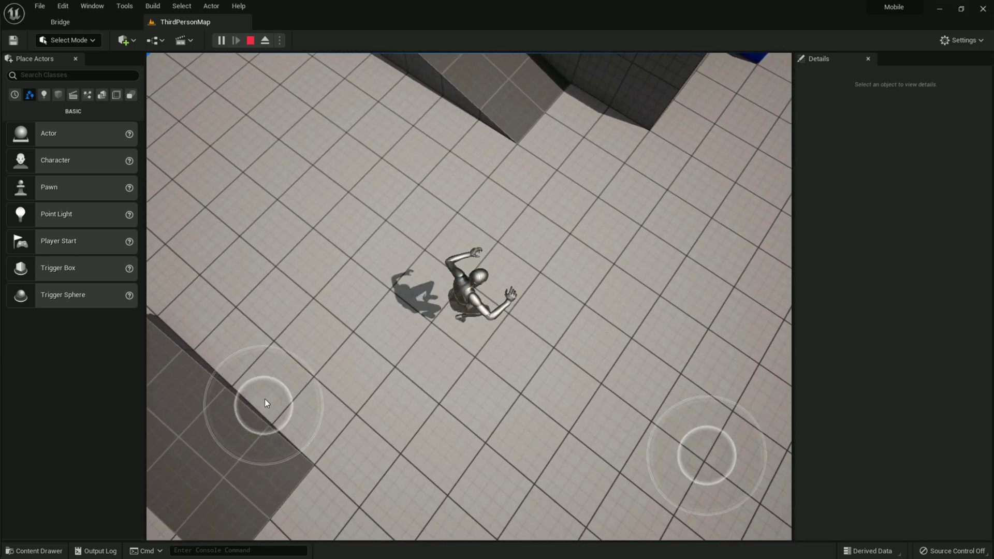
left_click(256, 407)
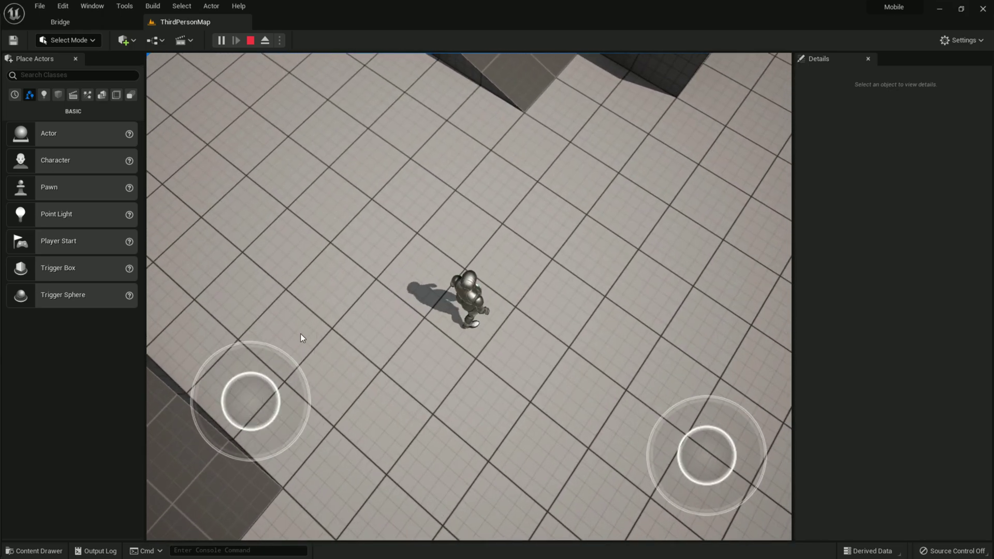
key("Escape")
key("super")
mouse_move(644, 548)
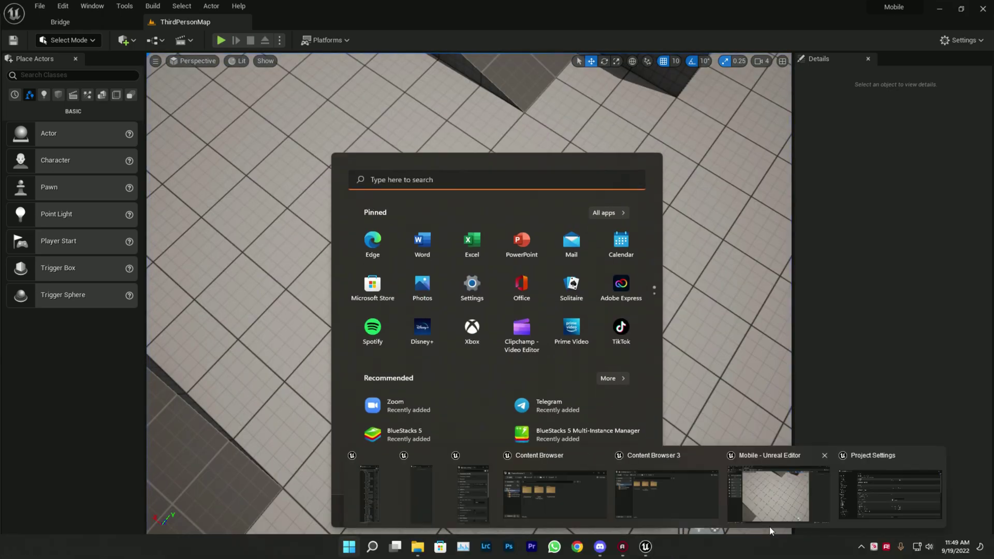
left_click(855, 499)
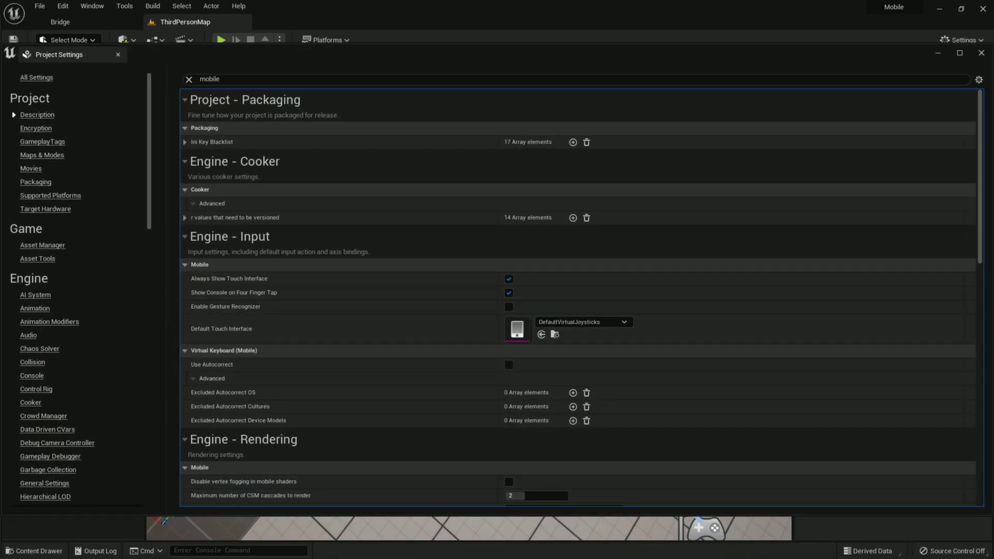
left_click(938, 53)
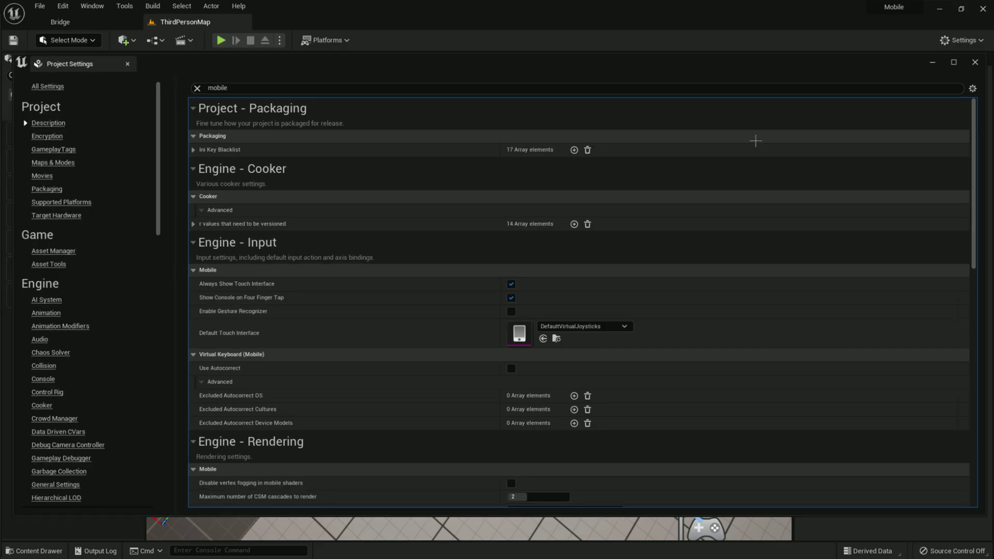
Step: Show the Content Drawer, return to the Project Settings, and try to browse to the Default Touch Interface asset
left_click(40, 553)
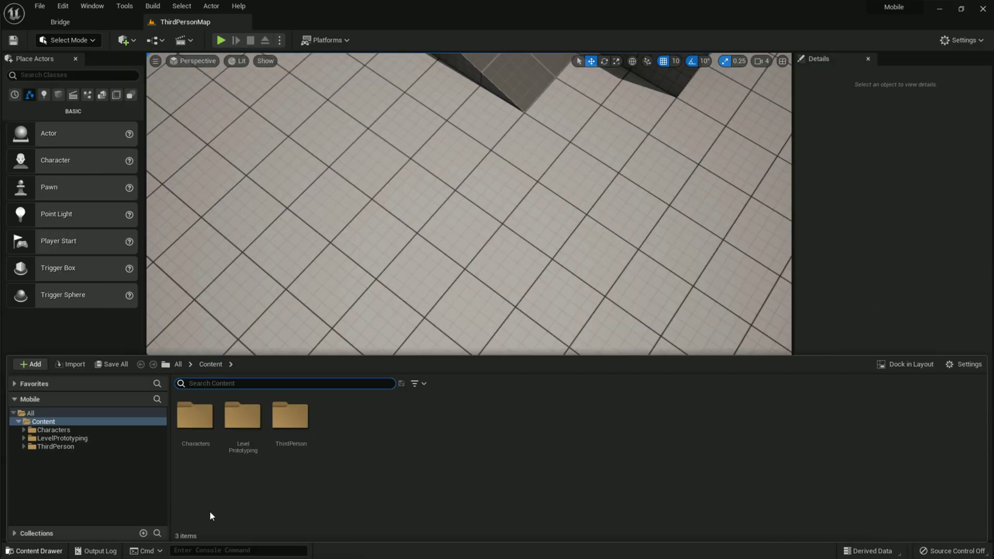
left_click(242, 417)
key("super")
mouse_move(656, 549)
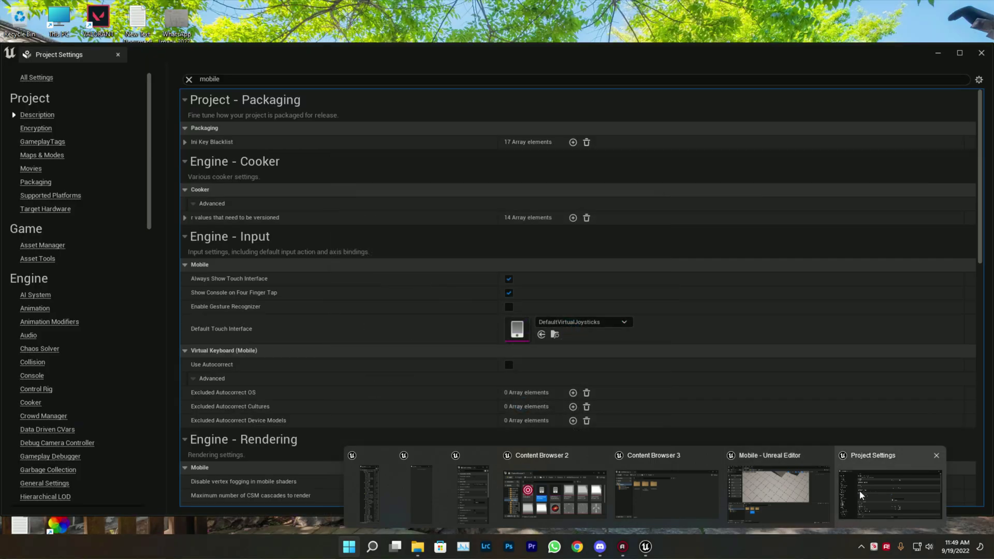
left_click(859, 491)
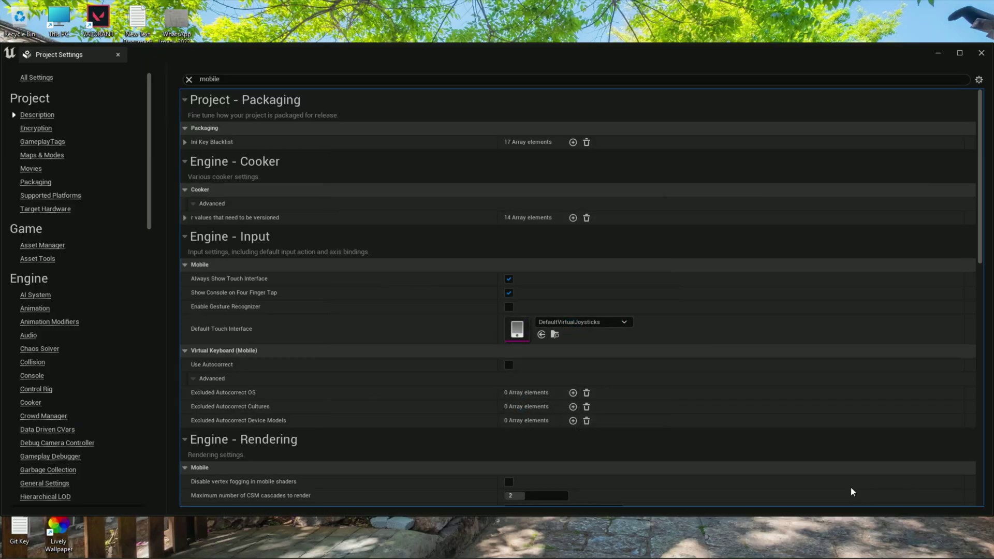
left_click(554, 335)
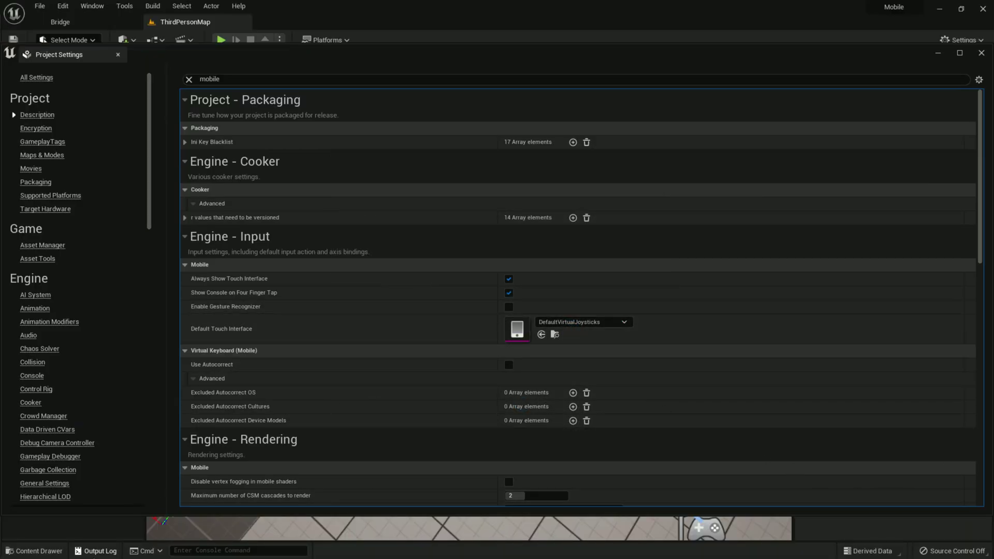
Step: Shrink the Project Settings window and move it clear of the Content Drawer area
left_click_drag(421, 55, 566, 119)
left_click_drag(145, 106, 526, 306)
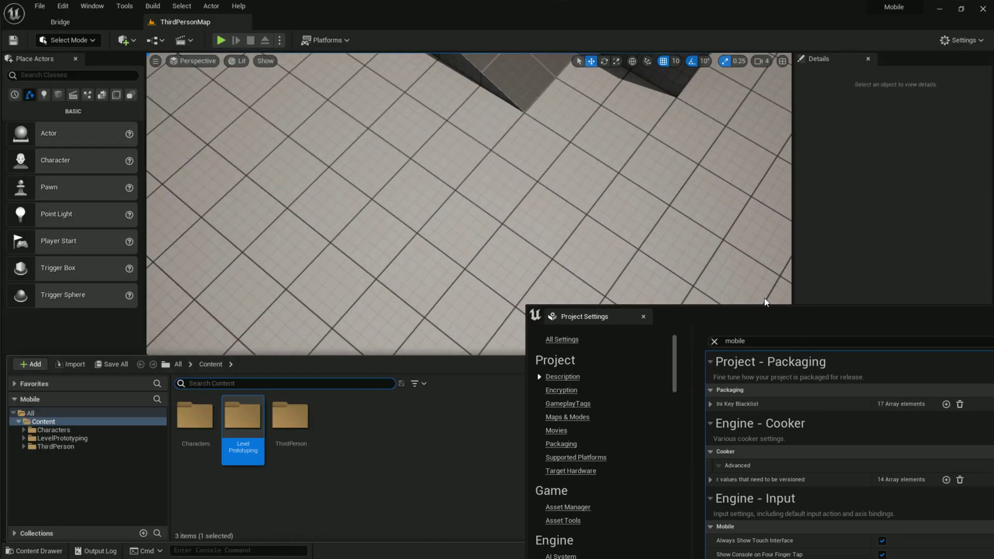
left_click_drag(695, 310, 270, 18)
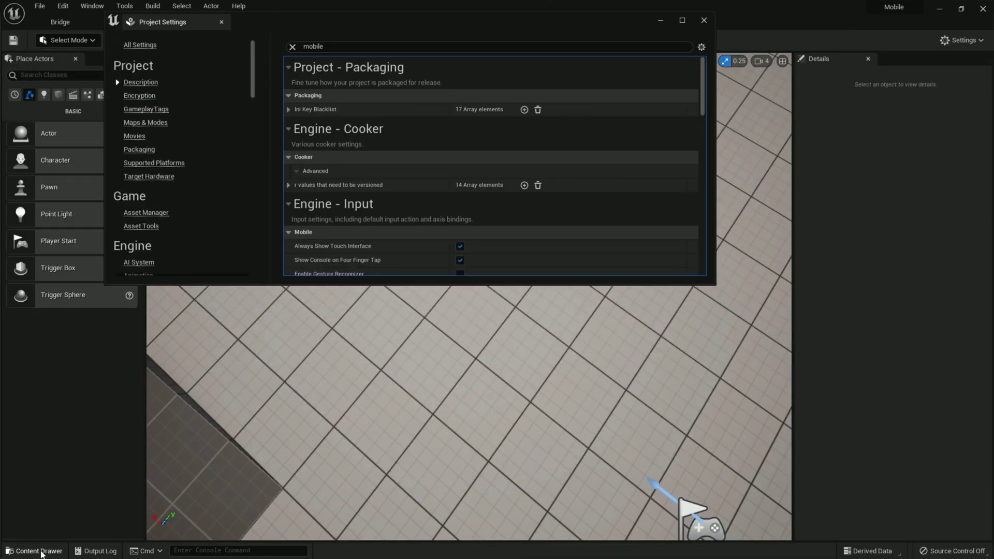
Step: Show the LevelPrototyping folder in the Content Drawer and check whether its display options include Show Engine Content
left_click(23, 552)
left_click(72, 439)
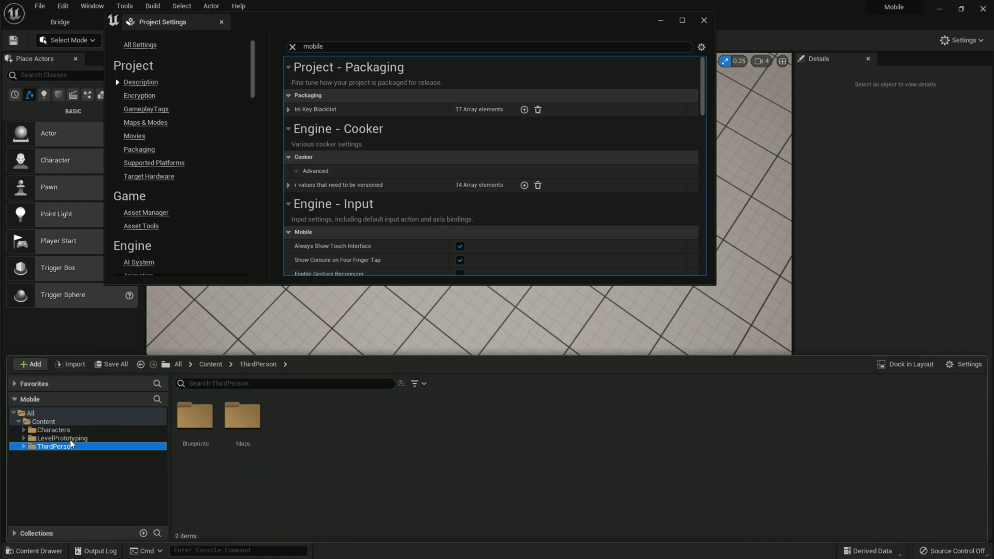
left_click(963, 366)
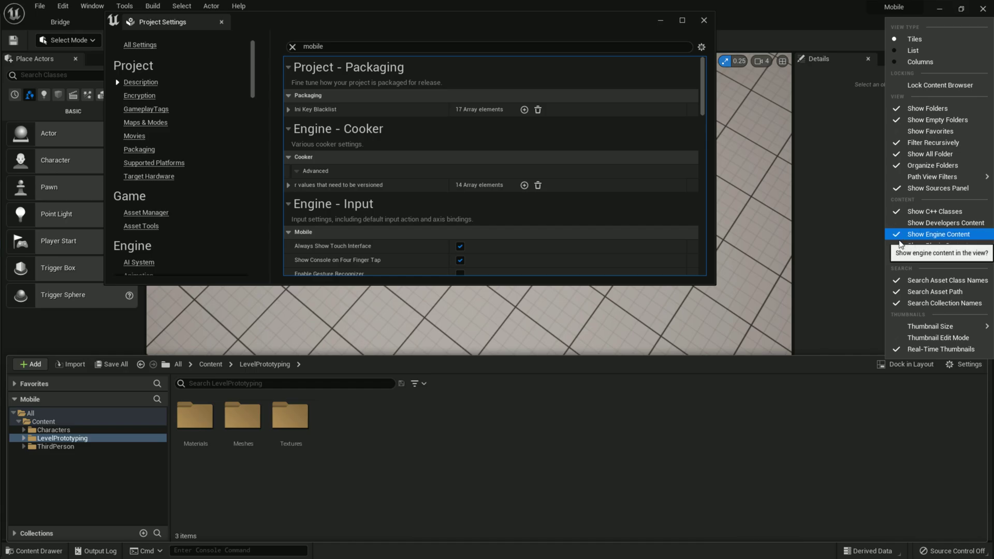
Step: Try again to locate the DefaultVirtualJoysticks asset from the Default Touch Interface setting while the Content Drawer is in use
scroll(475, 212, "down", 2)
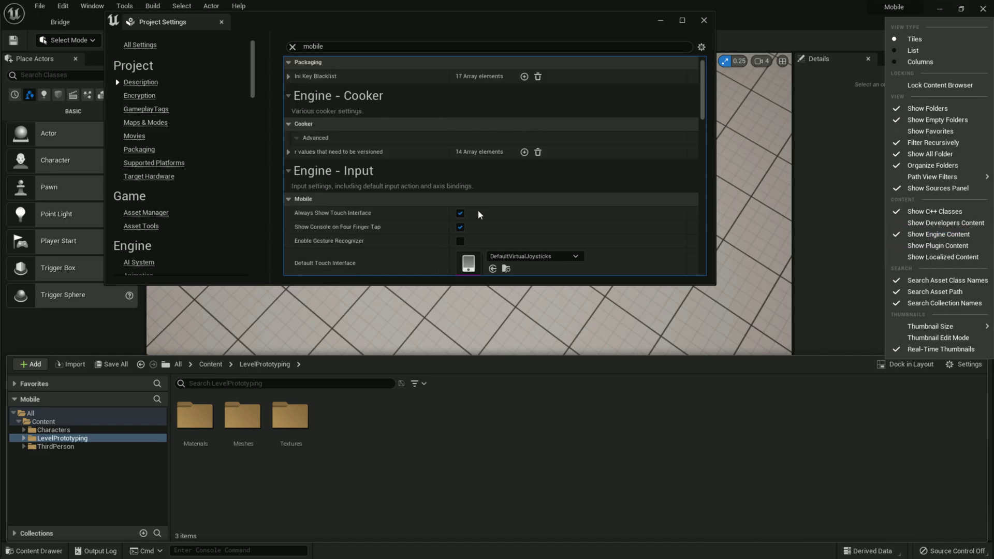
left_click(506, 236)
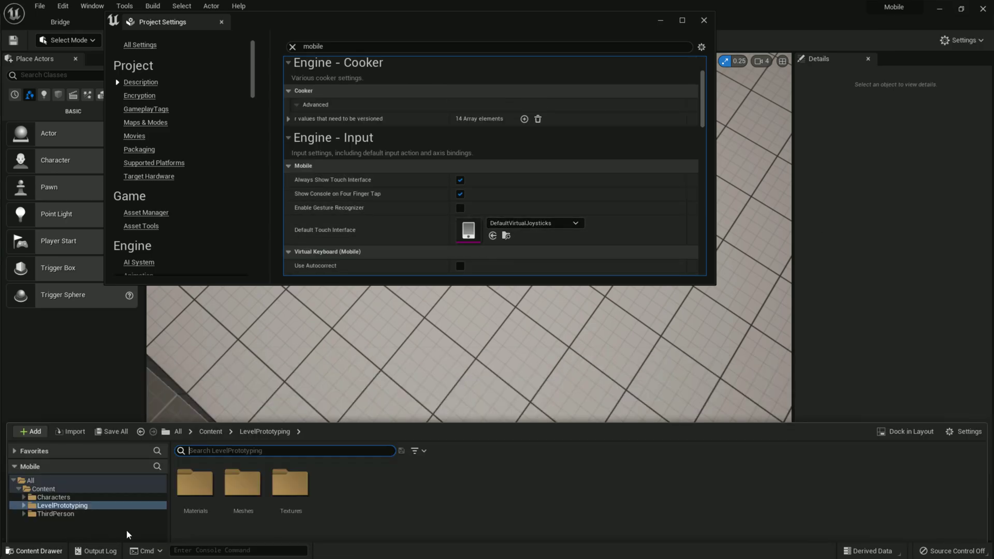
left_click(507, 238)
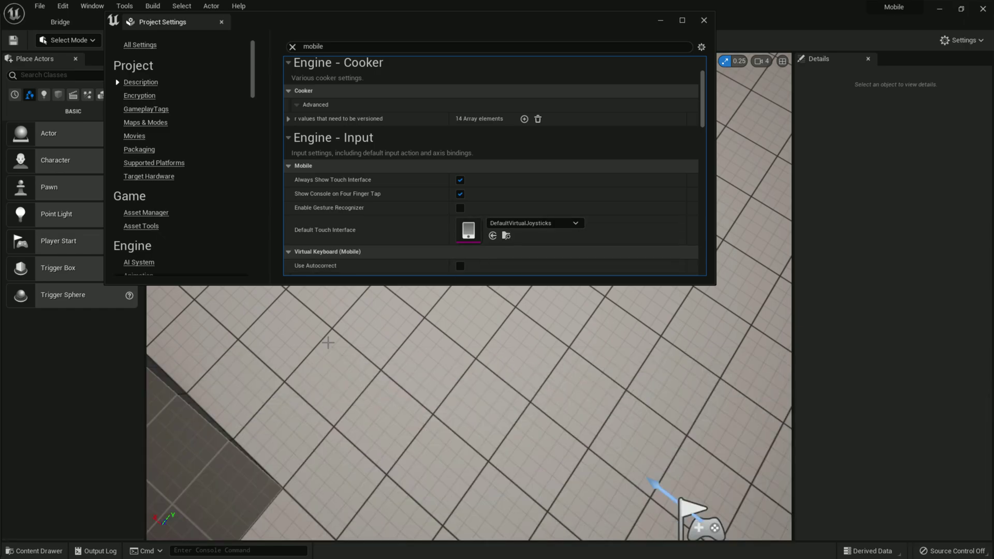
left_click(42, 550)
left_click(287, 430)
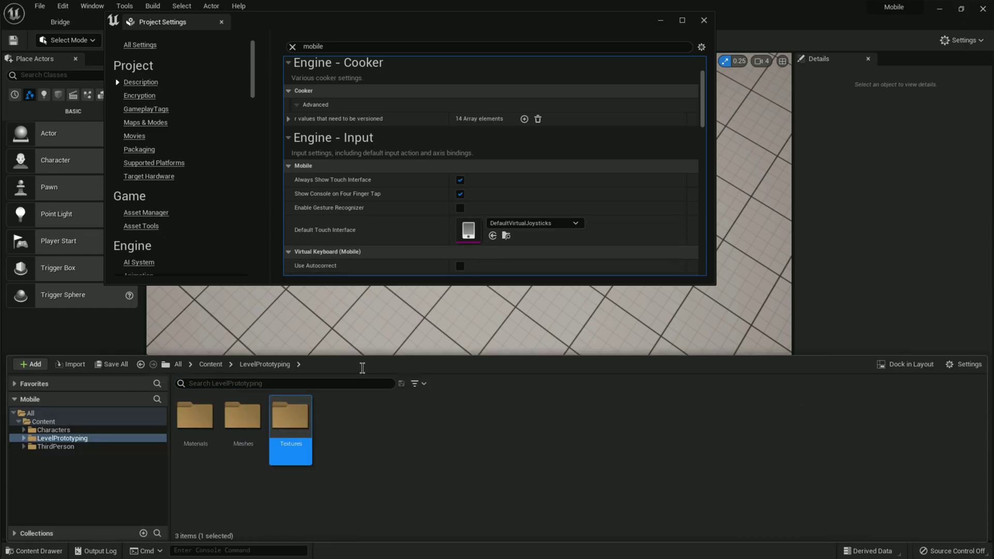
left_click(508, 238)
Step: Open Content Browser 4 as a separate window and place it beside the repositioned Project Settings window
left_click_drag(322, 31, 339, 129)
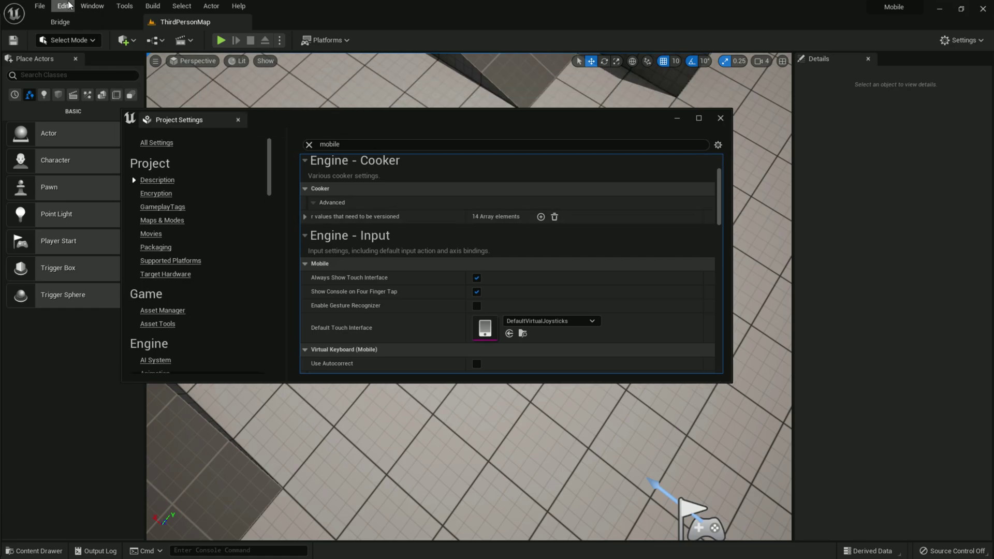
left_click(92, 6)
mouse_move(154, 51)
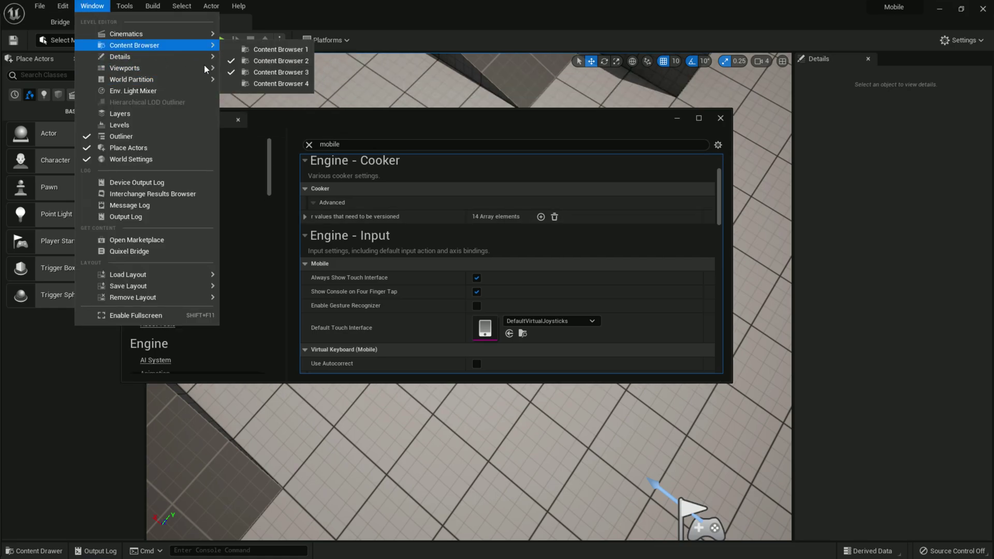
left_click(237, 84)
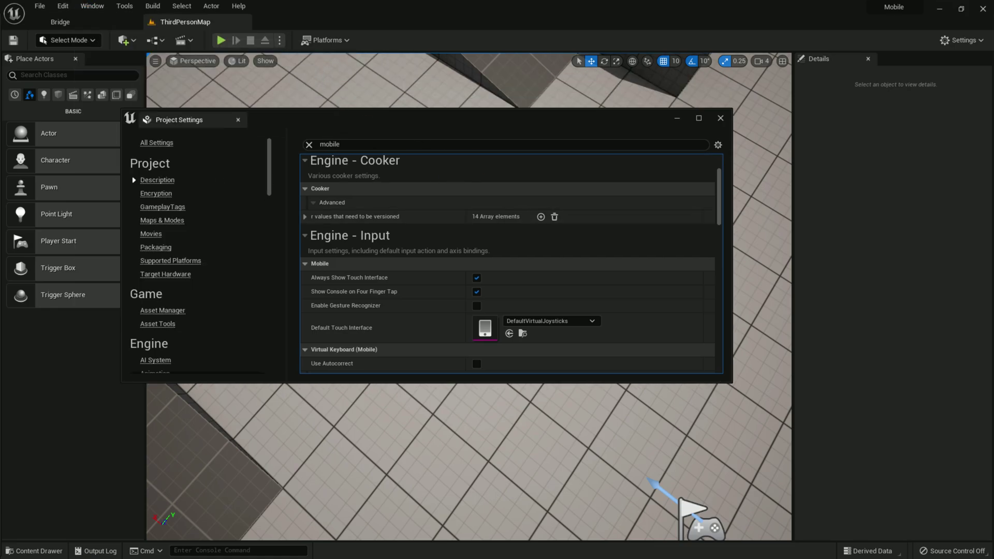
left_click_drag(333, 184, 938, 191)
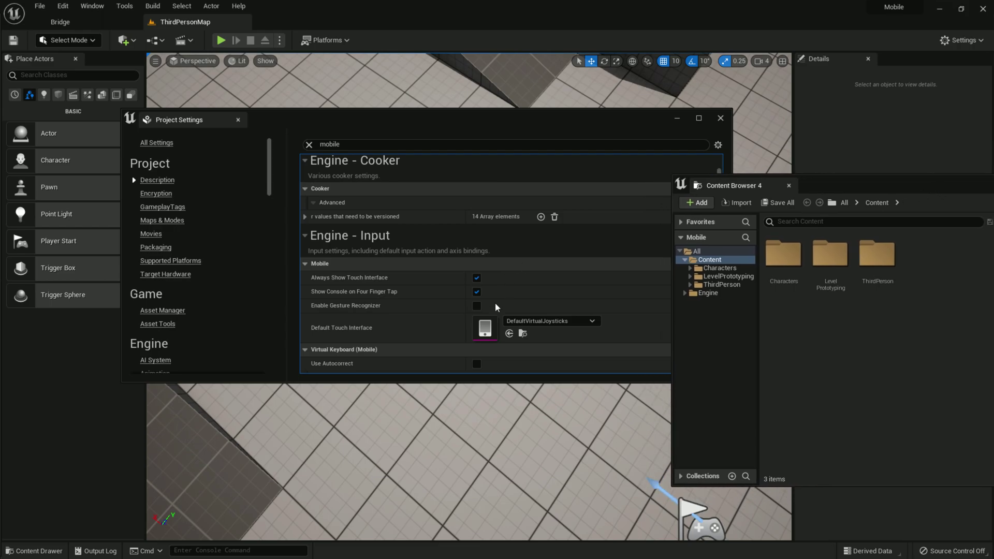
Step: Browse to the DefaultVirtualJoysticks asset and assign LeftVirtualJoystickOnly from the same HUD folder as the Default Touch Interface
left_click(522, 334)
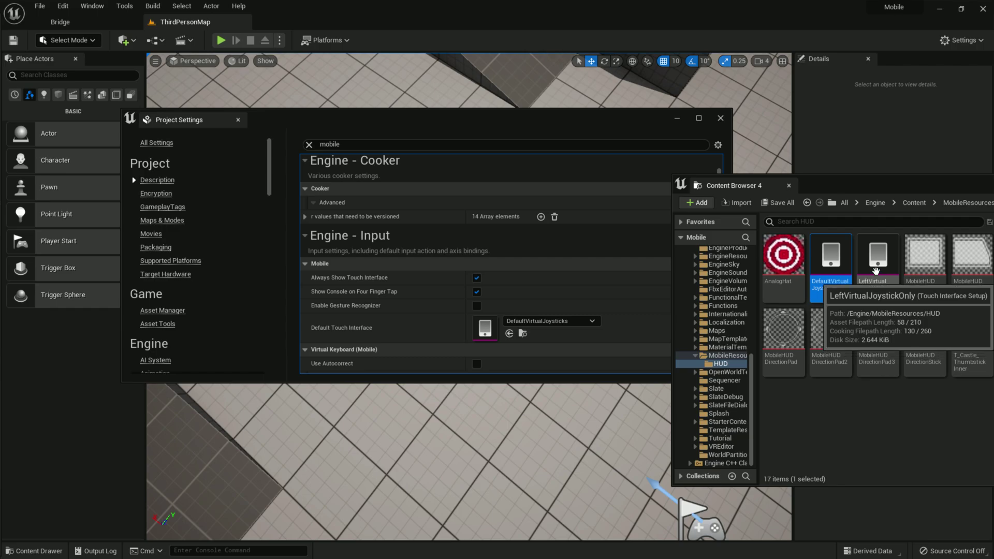
left_click_drag(876, 271, 495, 329)
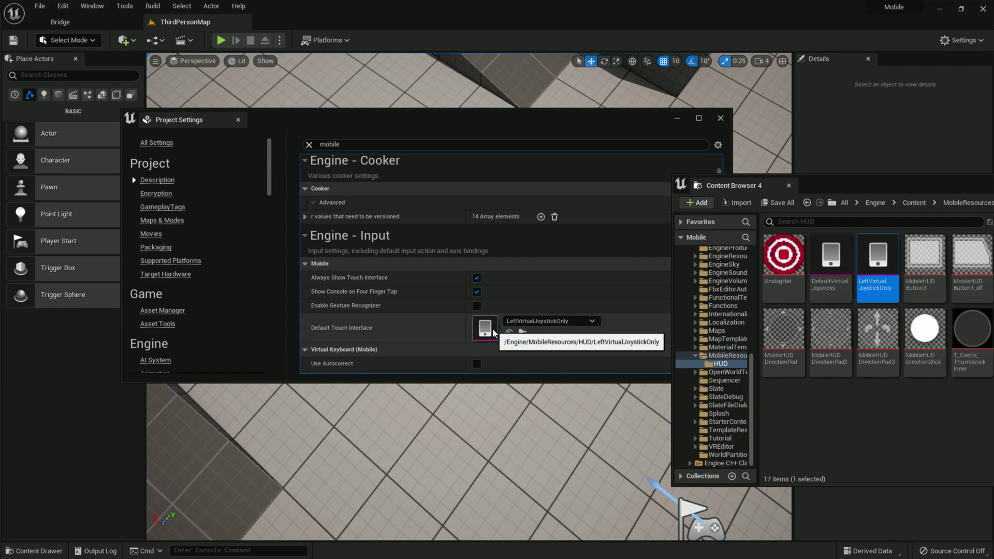
Step: Open the LeftVirtualJoystickOnly asset, enable Prevent Recenter, save it, and minimize its editor
double_click(485, 327)
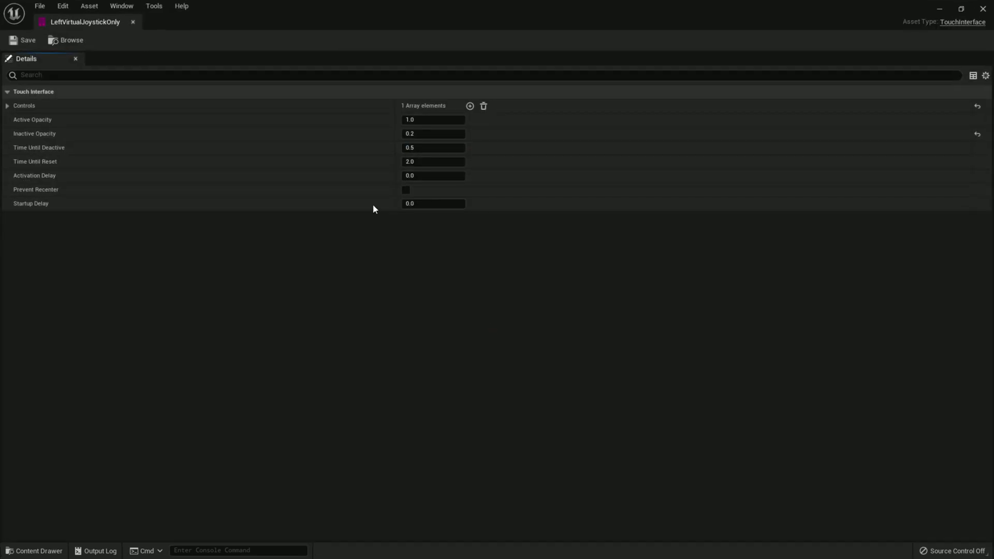
left_click(7, 107)
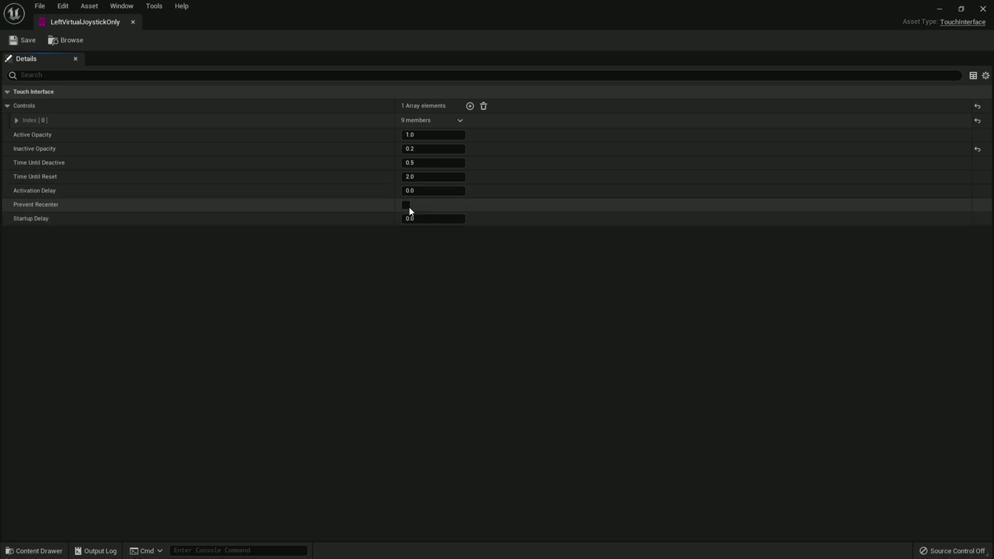
left_click(23, 40)
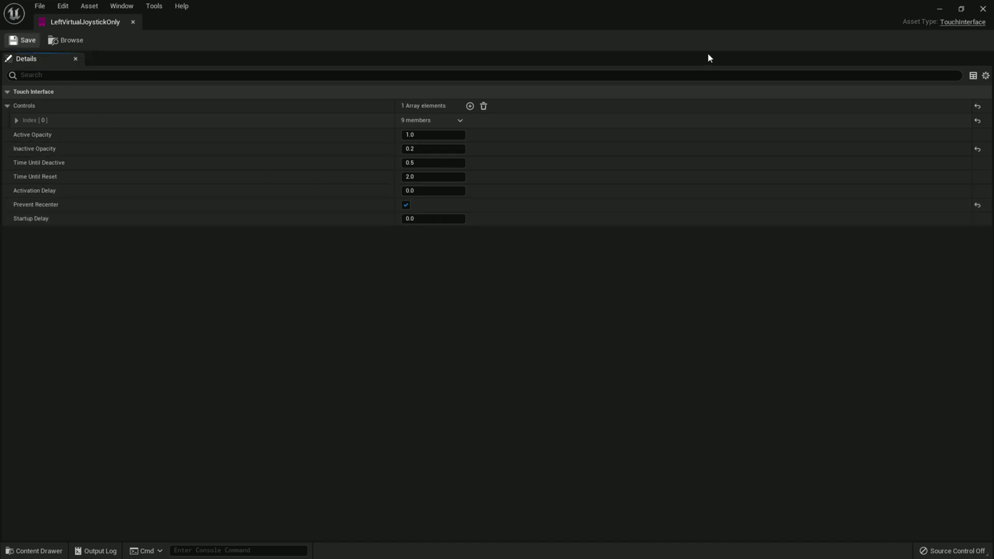
left_click(940, 9)
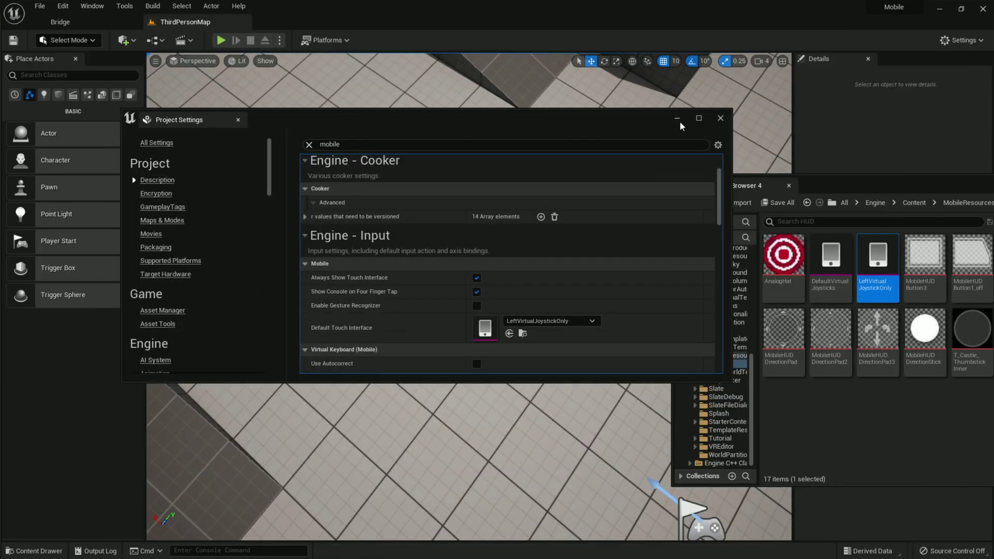
Step: Minimize the Project Settings, dock Content Browser 4 beside the Details panel, and bring Details to the front
left_click(677, 119)
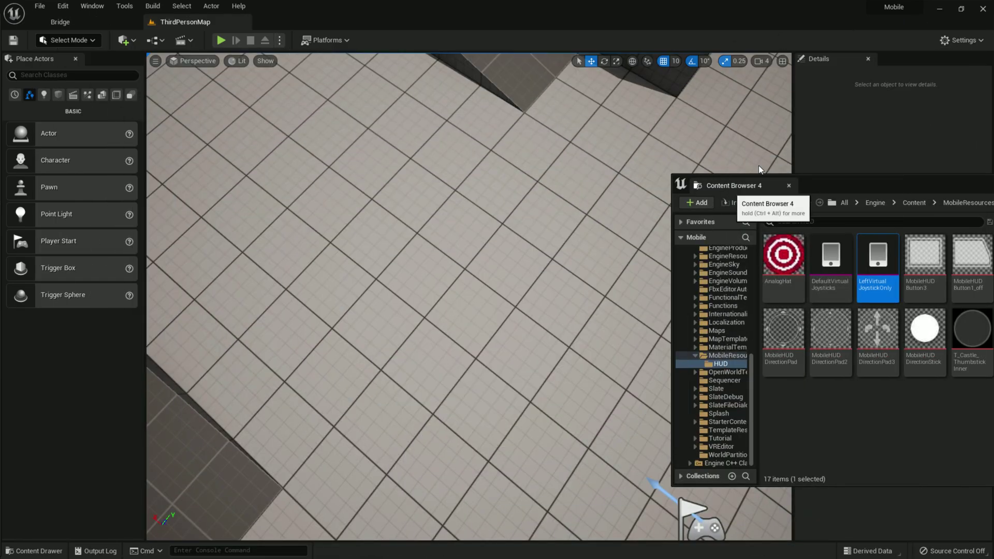
left_click_drag(730, 186, 920, 56)
left_click_drag(50, 59, 924, 77)
left_click(831, 59)
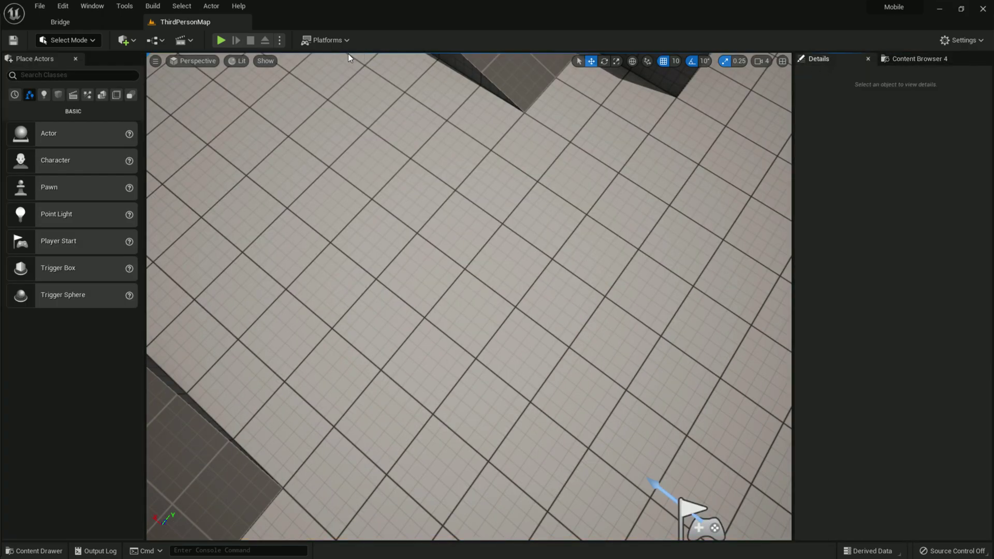
Step: Play the level to test the left-only virtual joystick, stop the session, and look around the level viewport
left_click(222, 40)
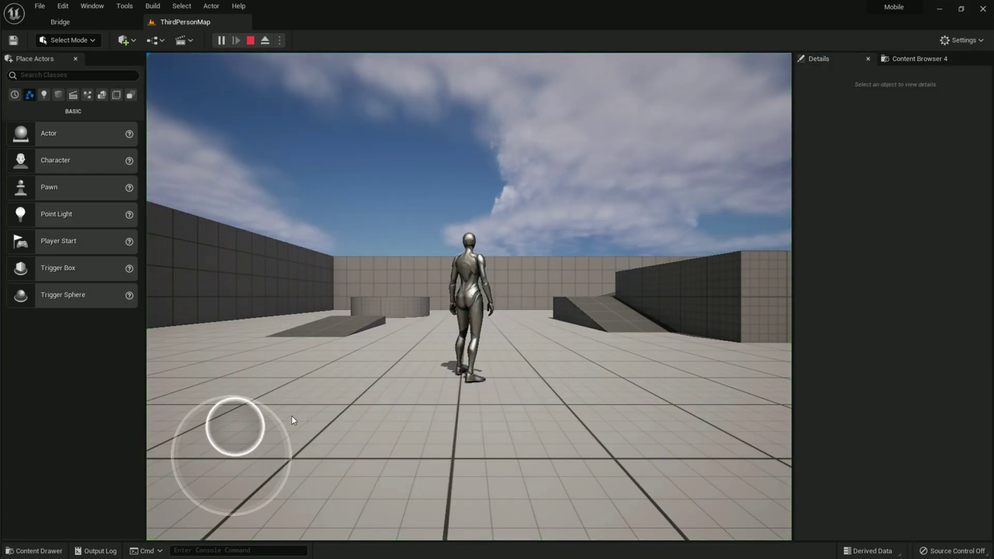
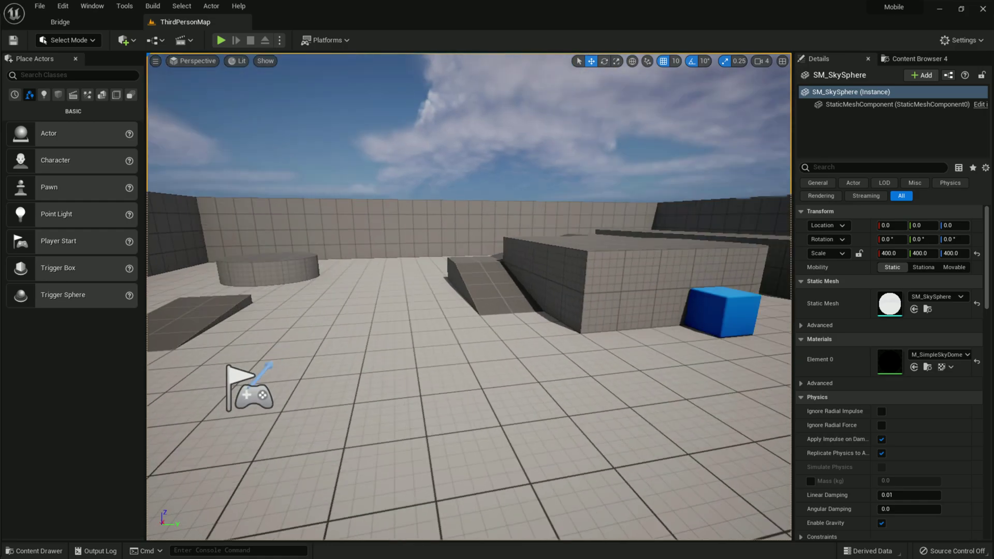
key("s")
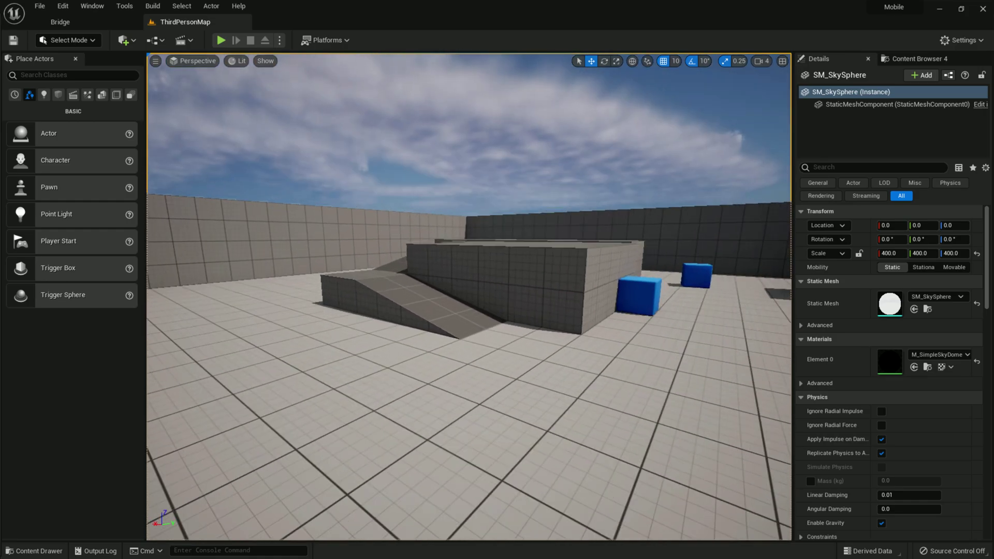
Step: Switch to the Epic Games Launcher, decline associating the project files, and open the Unreal Engine Library
left_click(938, 10)
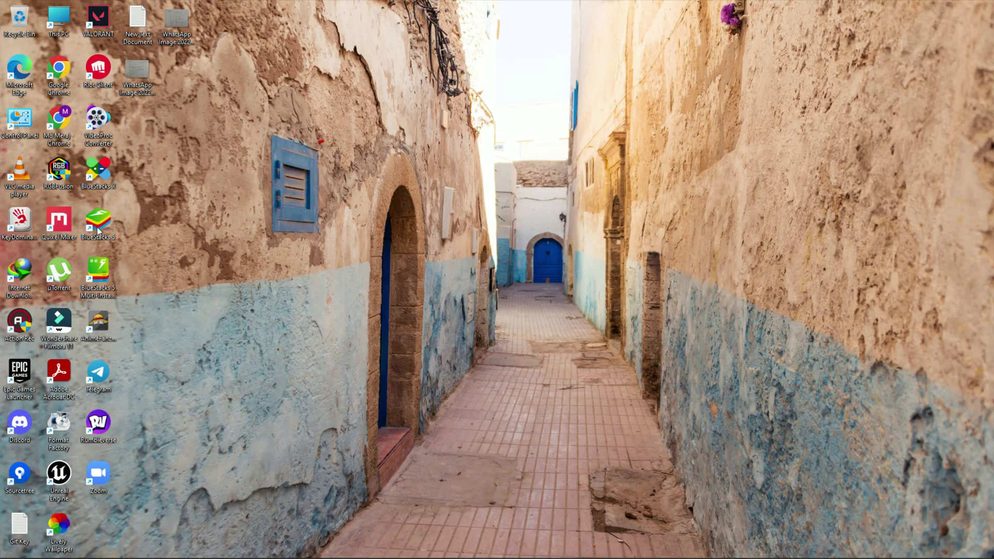
double_click(21, 372)
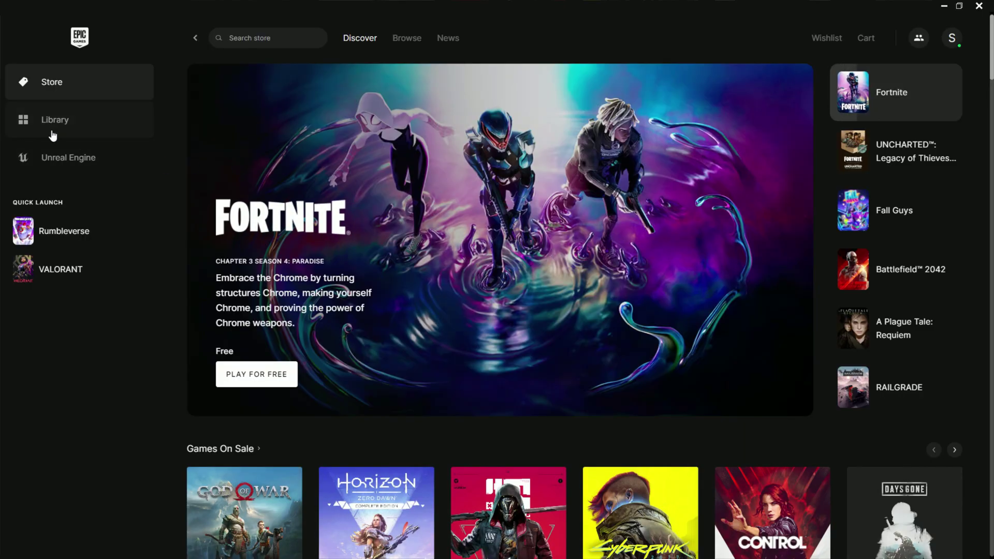
left_click(57, 122)
left_click(96, 158)
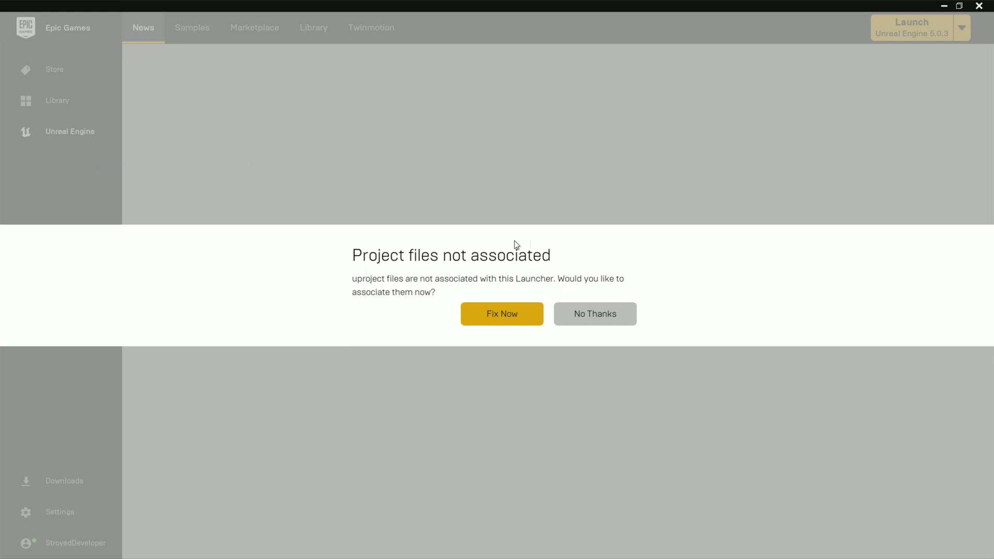
left_click(595, 317)
left_click(313, 27)
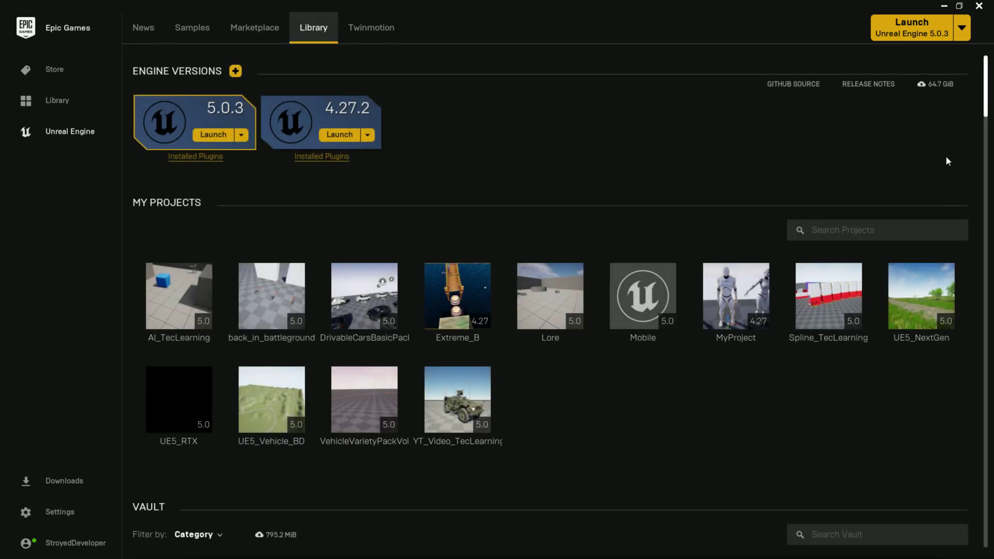
Step: Search the Vault for nature assets and open the Nature Package content page in the Marketplace
left_click_drag(986, 100, 987, 133)
left_click(886, 125)
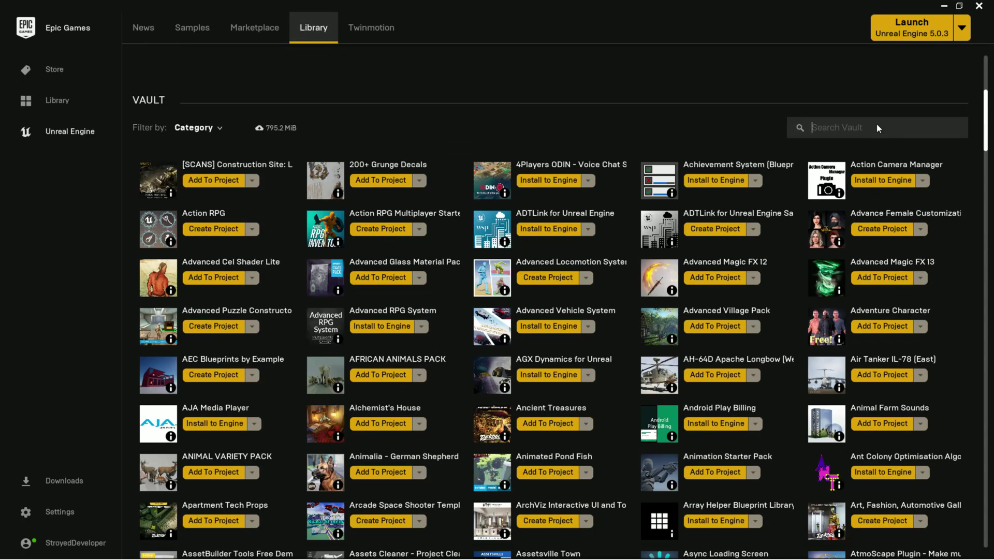
left_click(872, 132)
type("natire")
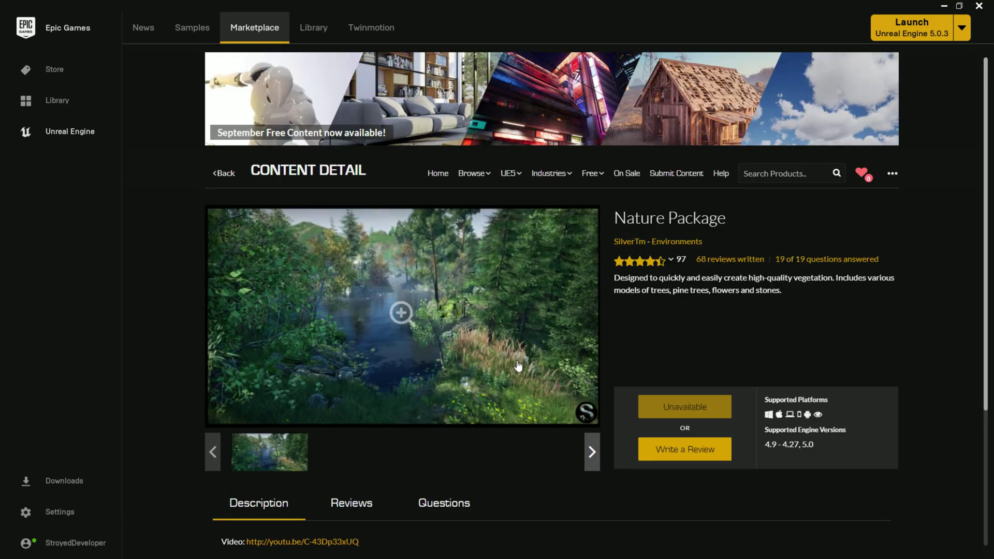
left_click(432, 339)
left_click(527, 336)
Step: Add the Nature Package to the Mobile project
left_click(684, 407)
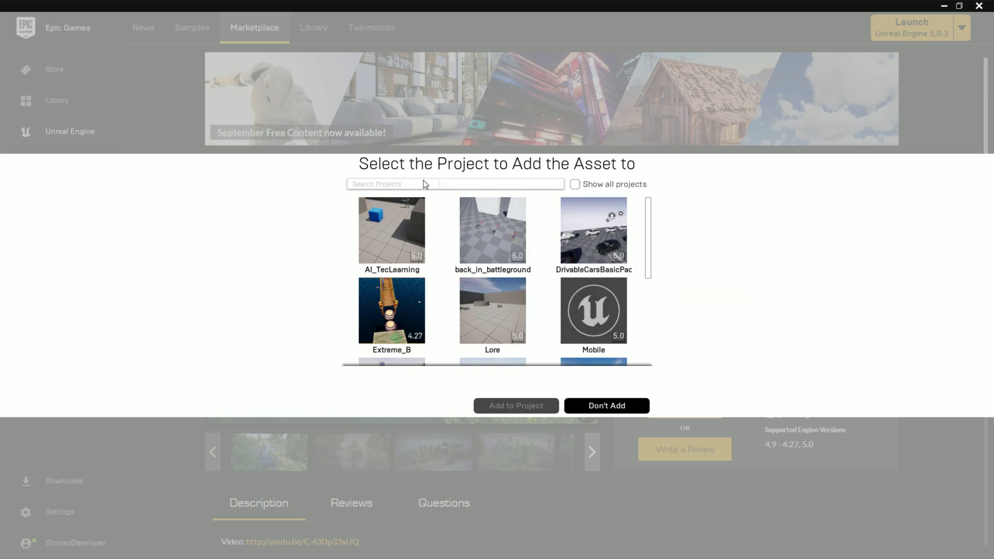
scroll(577, 293, "down", 1)
left_click(628, 292)
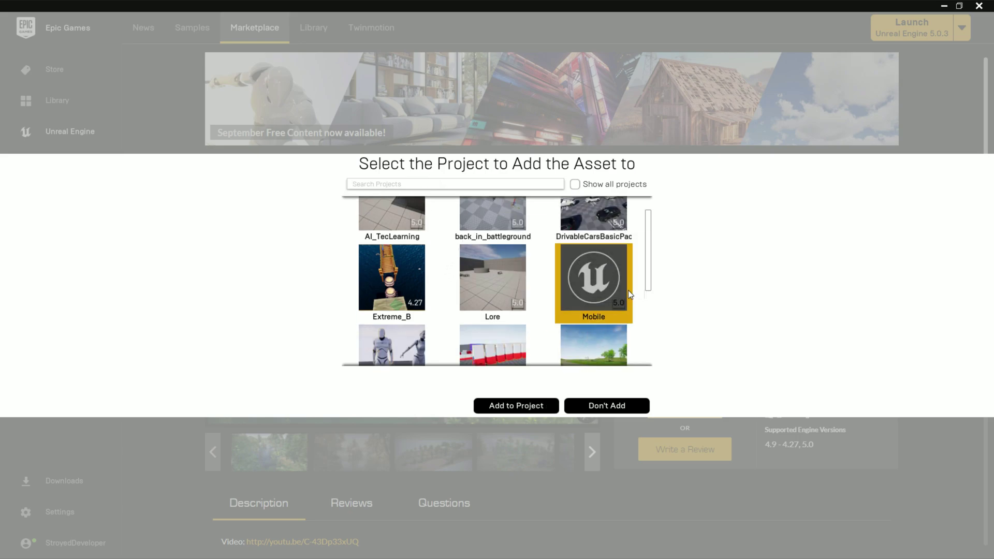
left_click(509, 407)
Step: Examine the Nature Package's preview images and technical details, including its meshes, materials, triangle range and texture sizes
scroll(477, 352, "down", 4)
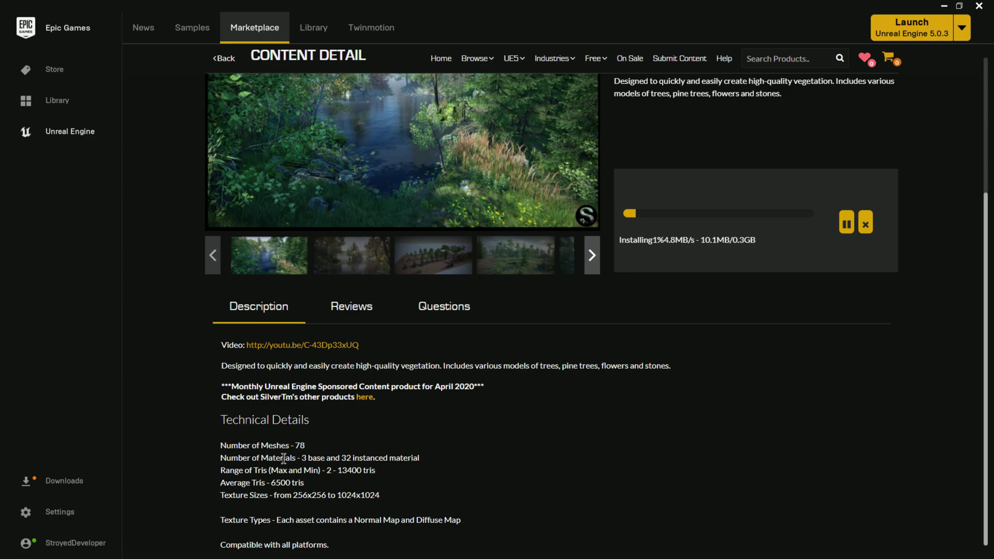
left_click_drag(294, 496, 453, 493)
left_click(452, 493)
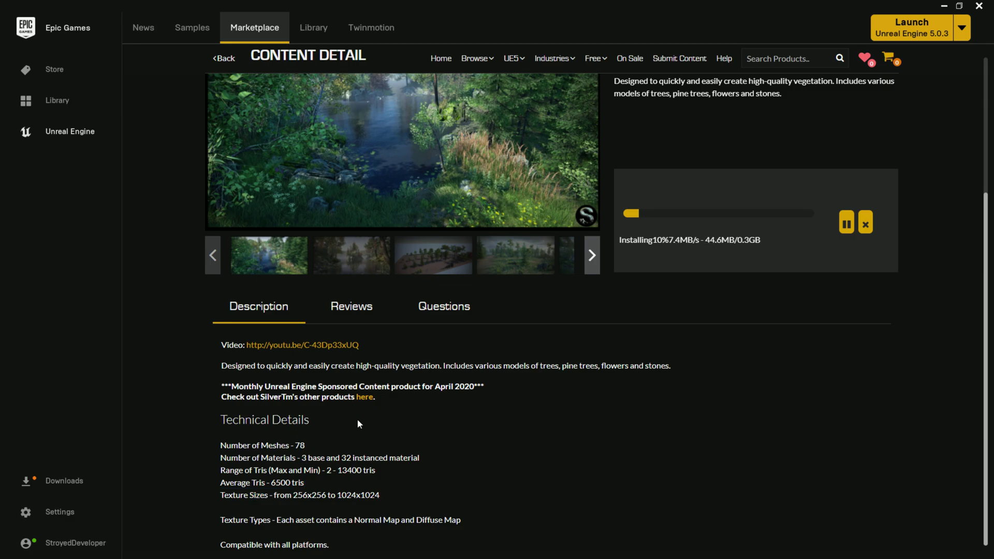
left_click(396, 170)
left_click(457, 350)
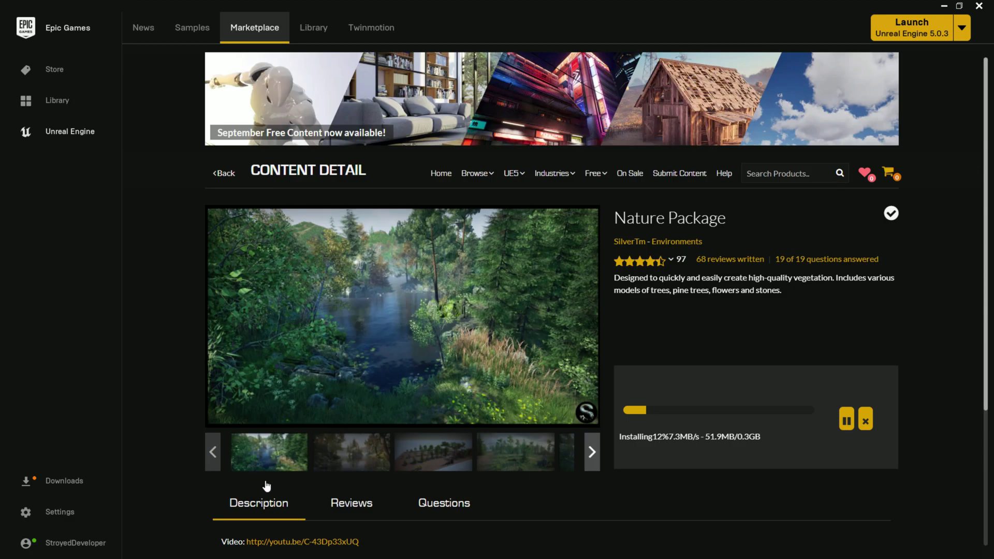
scroll(321, 468, "down", 4)
scroll(358, 450, "up", 1)
scroll(358, 450, "down", 1)
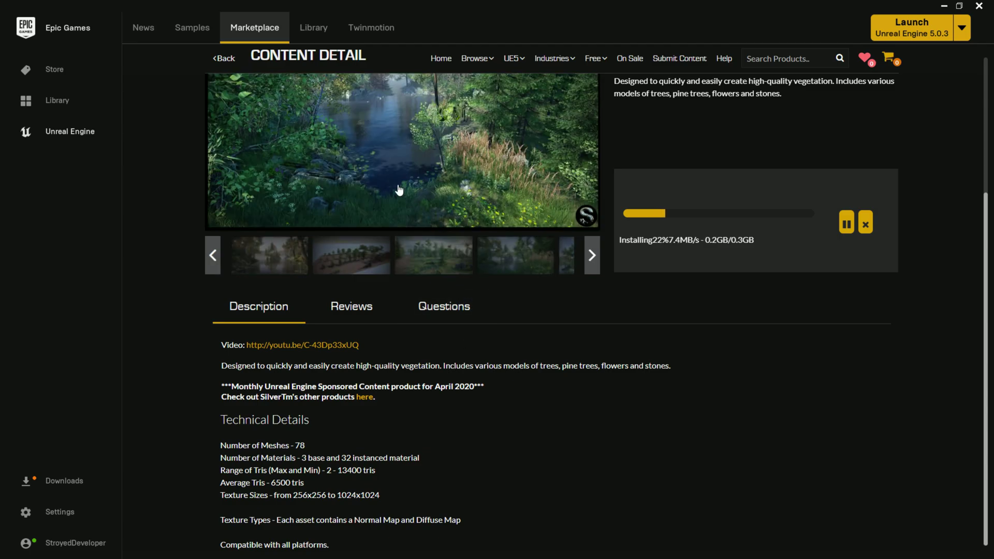
left_click(422, 188)
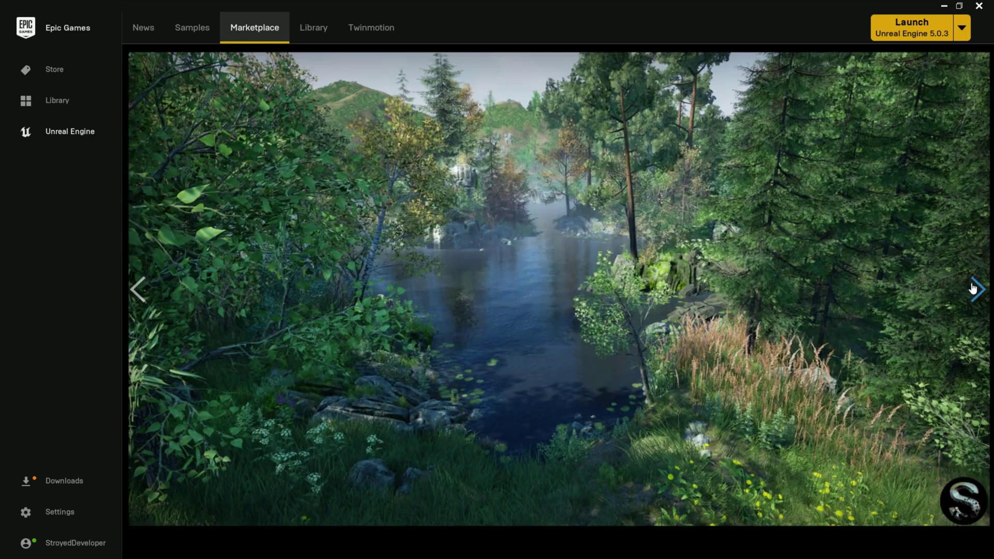
left_click(559, 286)
scroll(446, 393, "down", 2)
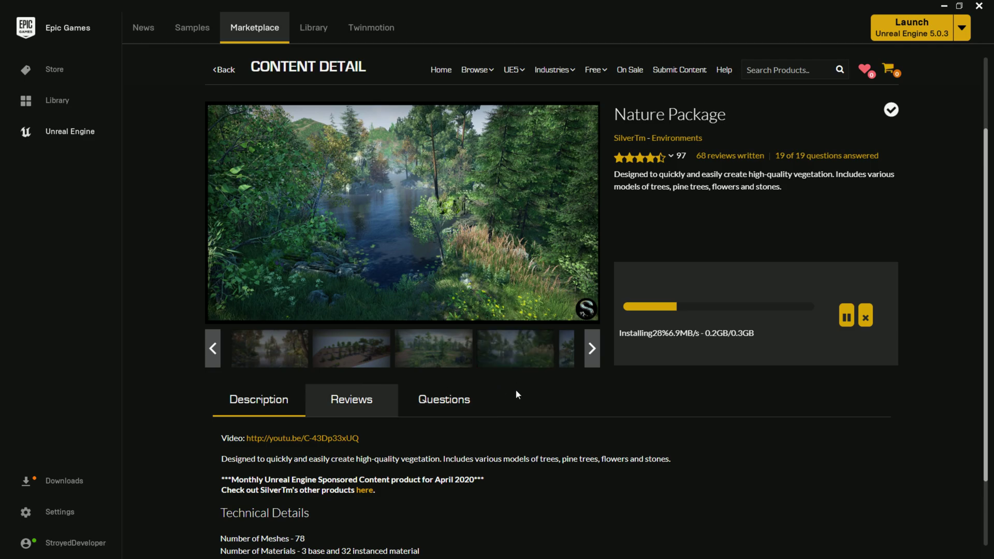
scroll(591, 390, "down", 2)
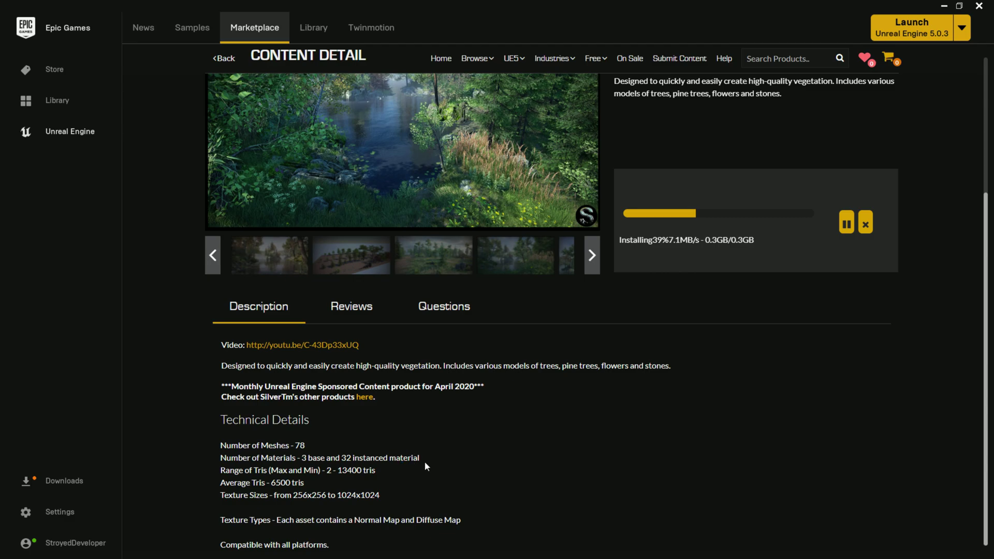
left_click_drag(427, 462, 367, 466)
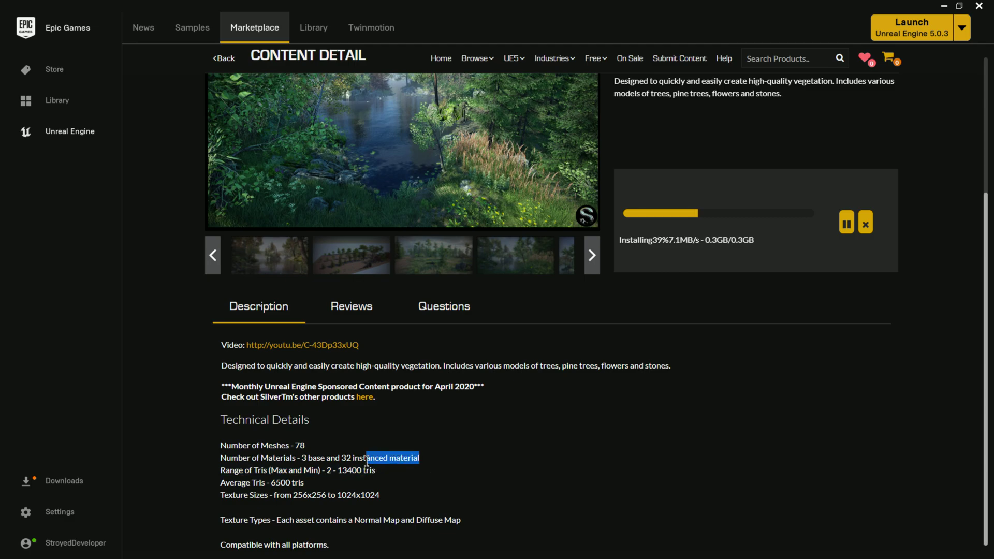
left_click(335, 457)
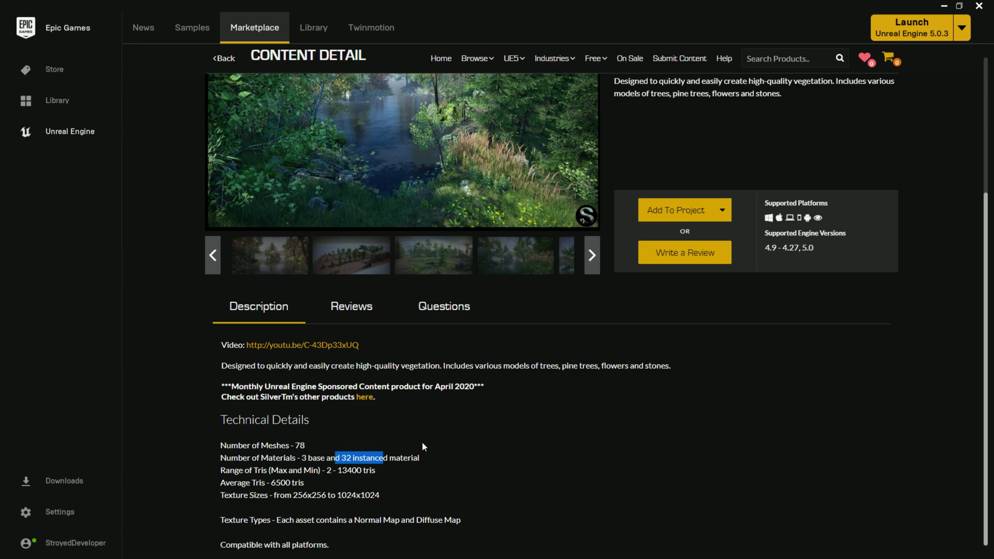
Step: Return to the Unreal Editor and browse to the NaturePackage > Meshes > RescaledFlora folder
left_click(950, 5)
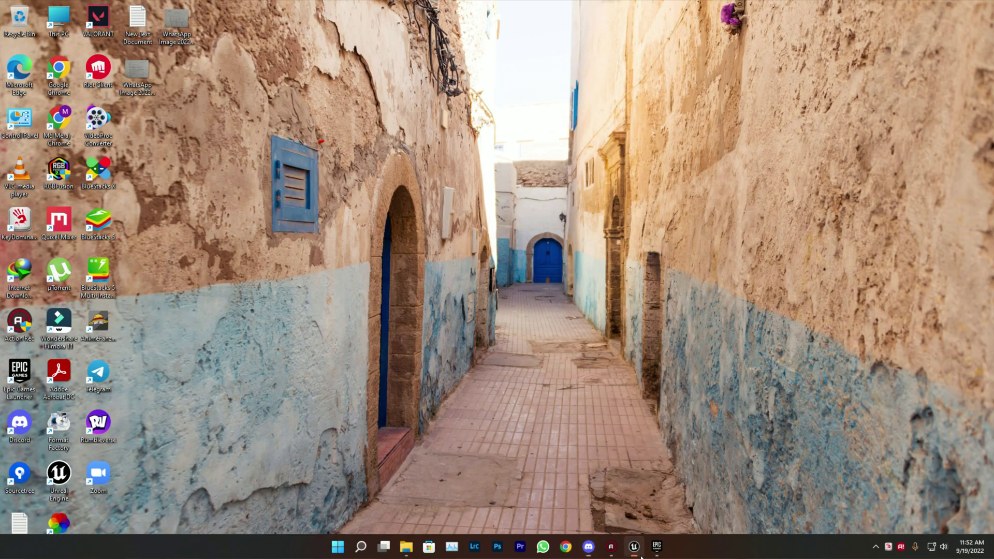
left_click(640, 554)
left_click(35, 551)
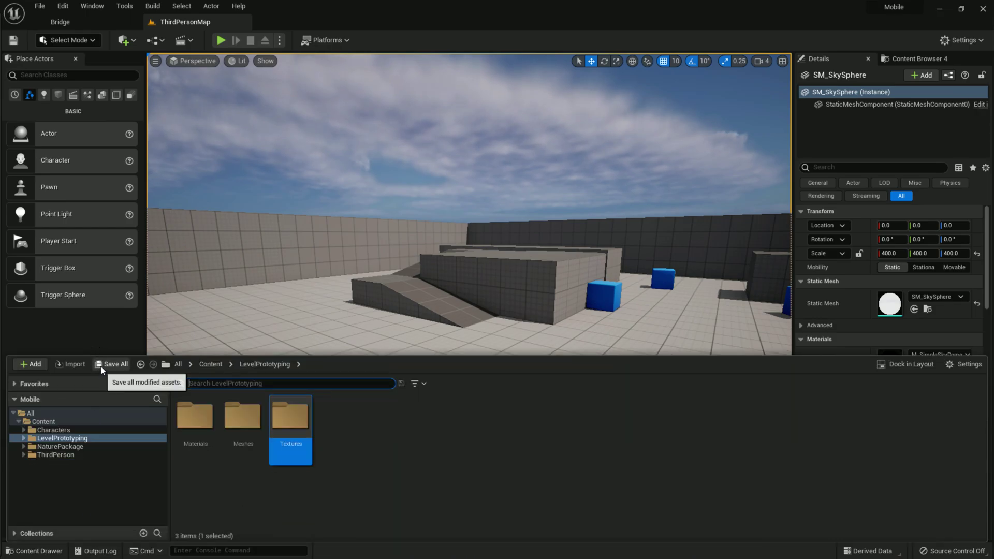
left_click(67, 446)
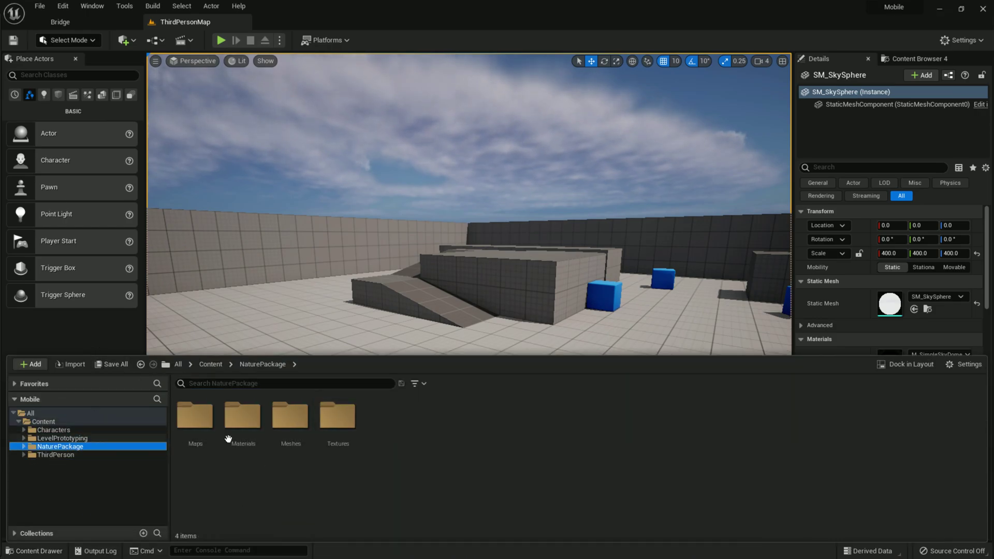
double_click(296, 421)
double_click(299, 422)
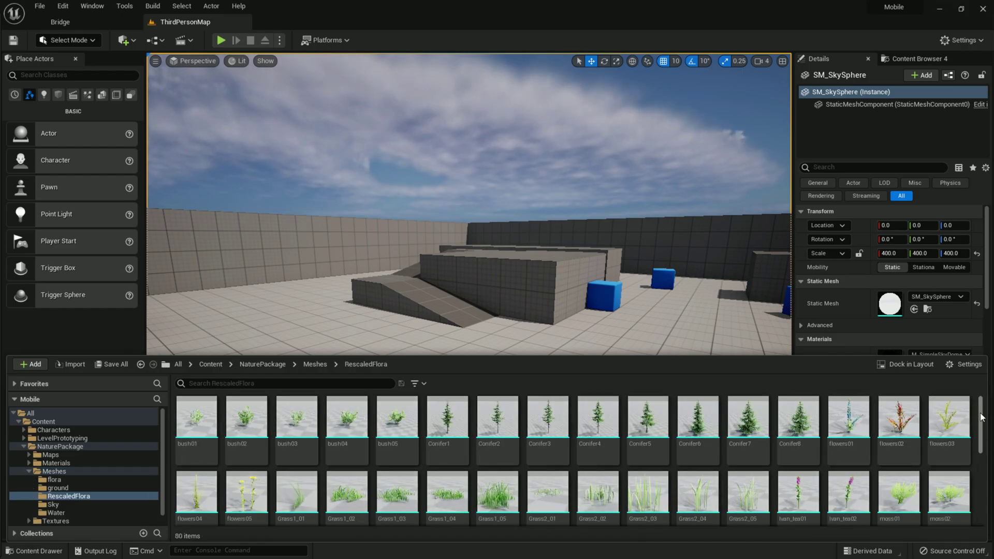
Step: Place the Tree05_2 mesh in the level and move it outside the arena walls to about X 1640, Y 5990, Z 200
scroll(968, 519, "down", 5)
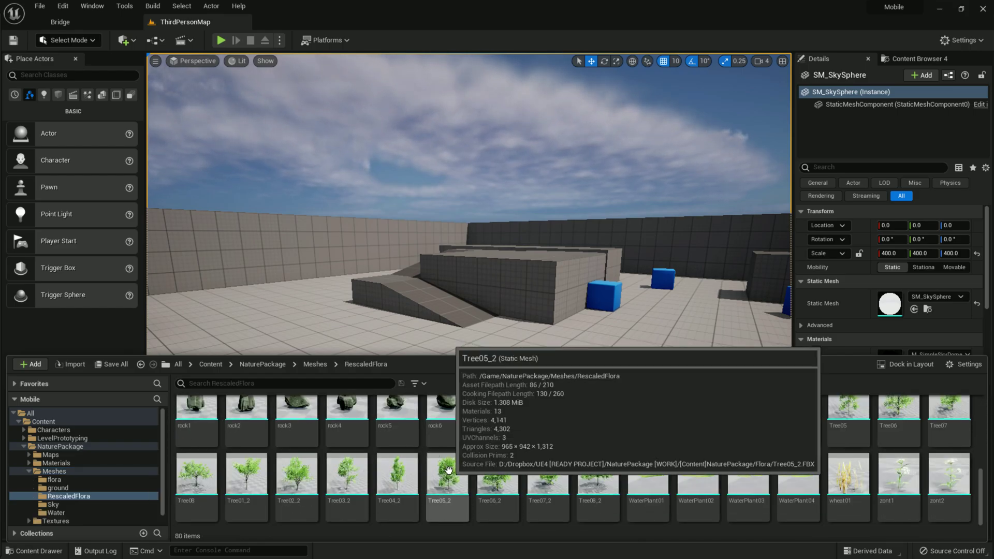
left_click_drag(448, 469, 469, 254)
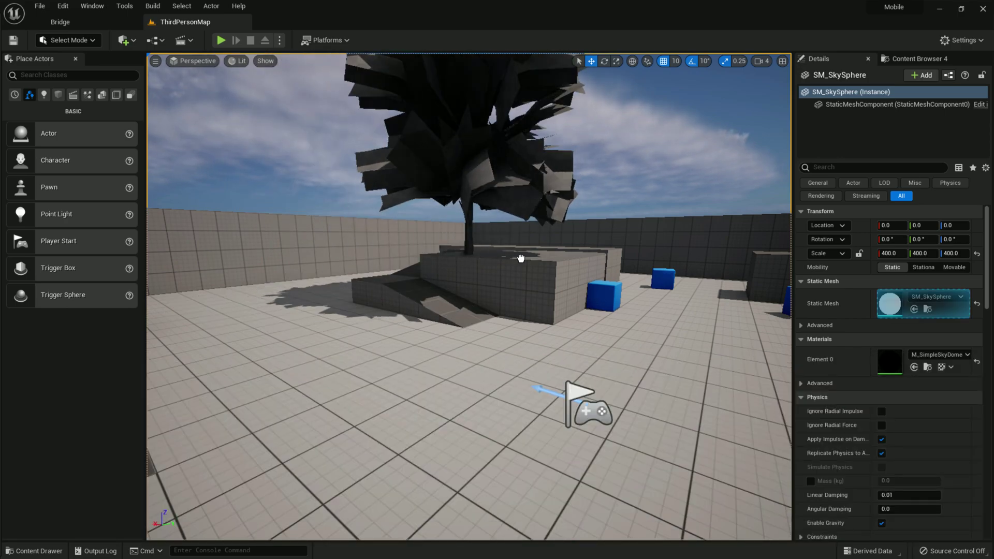
mouse_move(507, 258)
right_mouse_down()
mouse_move(383, 290)
mouse_move(394, 266)
mouse_move(501, 257)
right_mouse_up()
left_click_drag(402, 262, 741, 200)
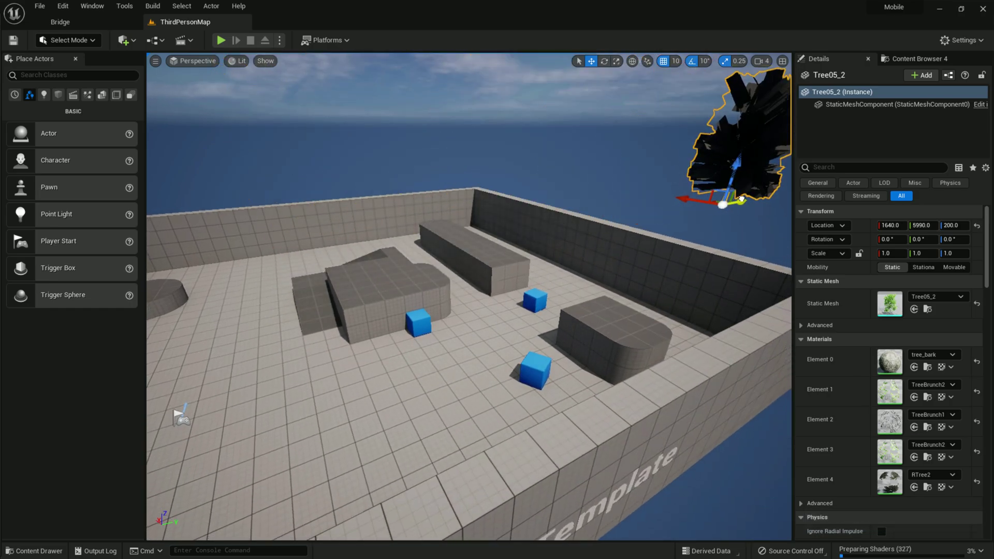
Step: Duplicate the Tree05_2 tree and move the copy along the Y axis to about Y 3560, near the arena wall
right_click_drag(676, 210, 706, 207)
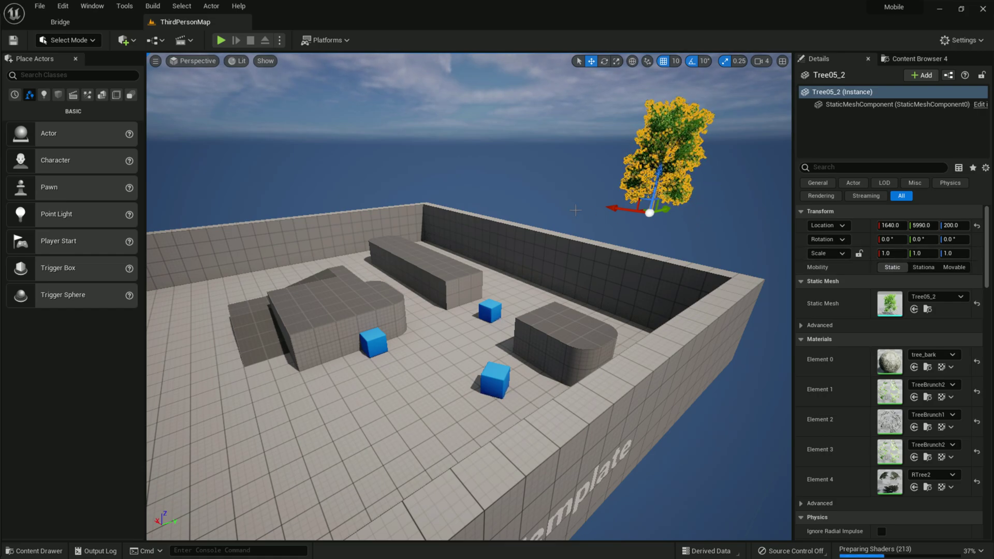
key("f")
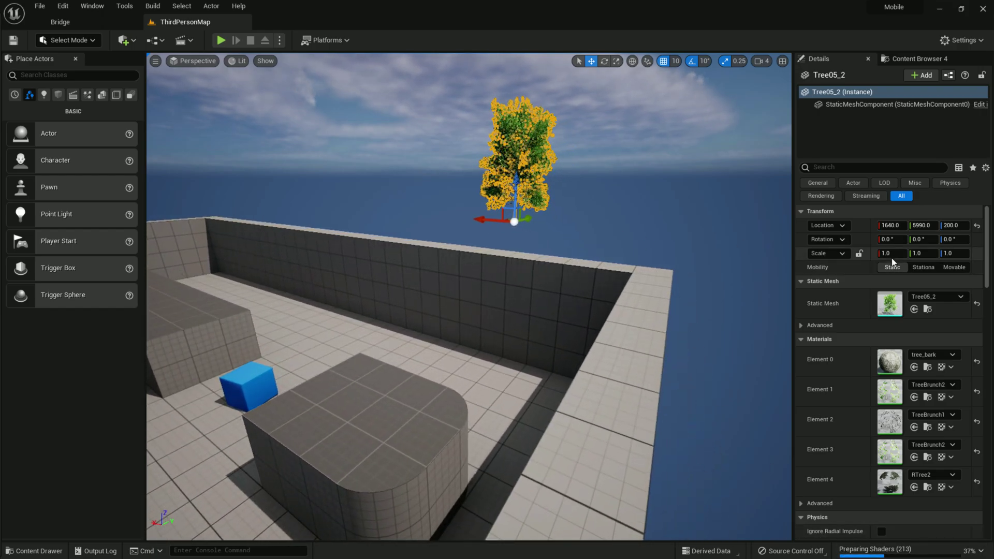
key("d")
right_click_drag(612, 204, 539, 203)
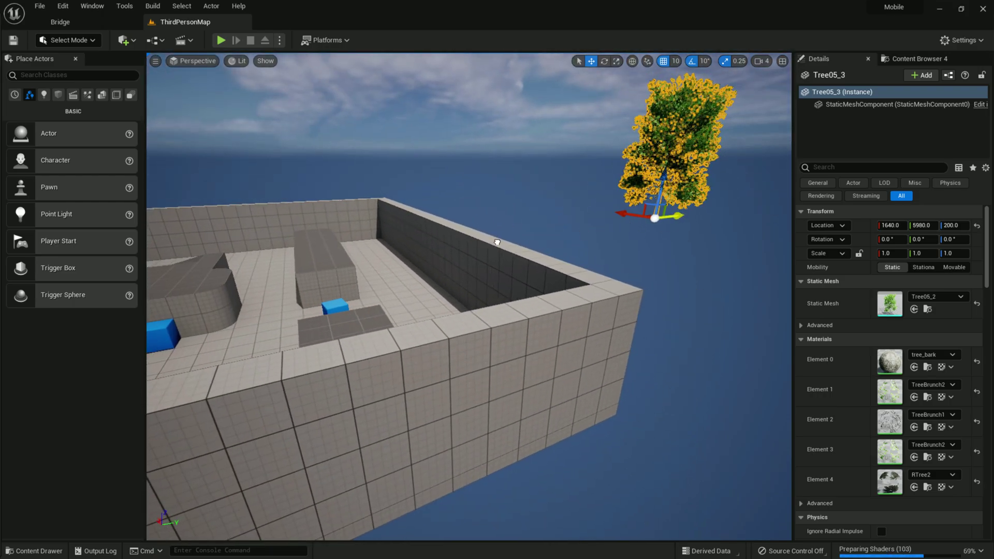
left_click_drag(487, 245, 368, 258)
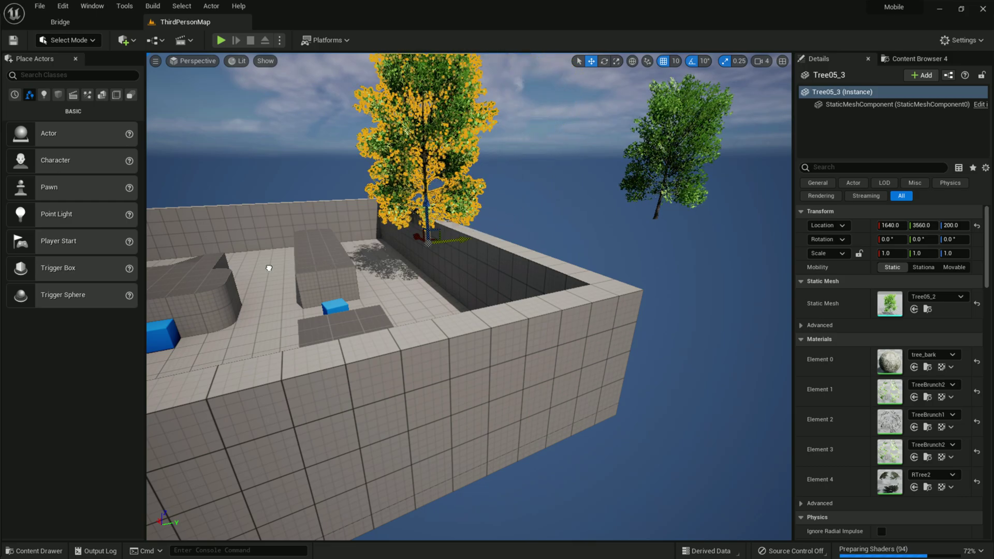
Step: Duplicate the tree outside the wall and move the copy far into the distance along the Y axis, to about Y 14440
left_click(539, 215)
key("w")
right_click_drag(538, 214, 516, 184)
key("w")
key("w")
key("s")
key("d")
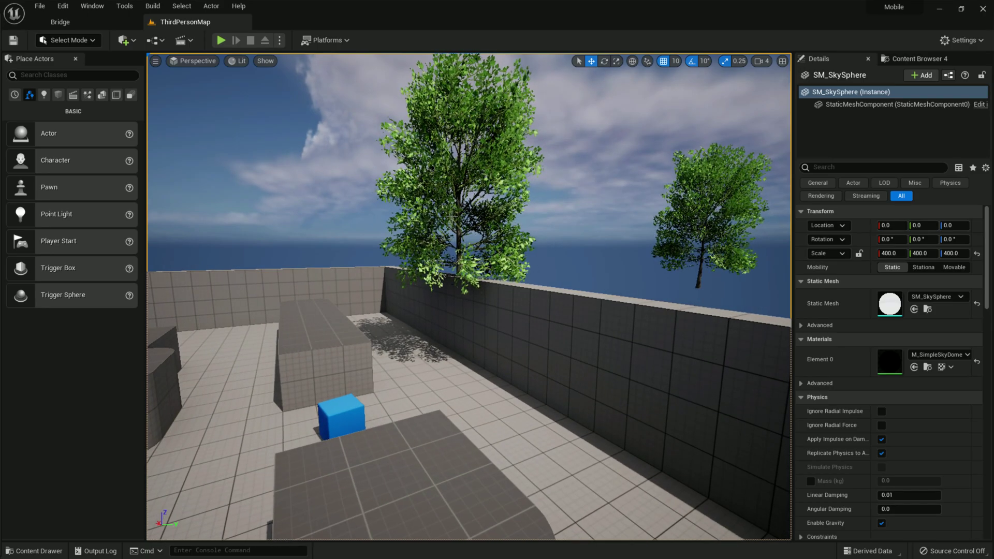
left_click(475, 261)
left_click(713, 220)
right_click_drag(713, 219, 757, 221)
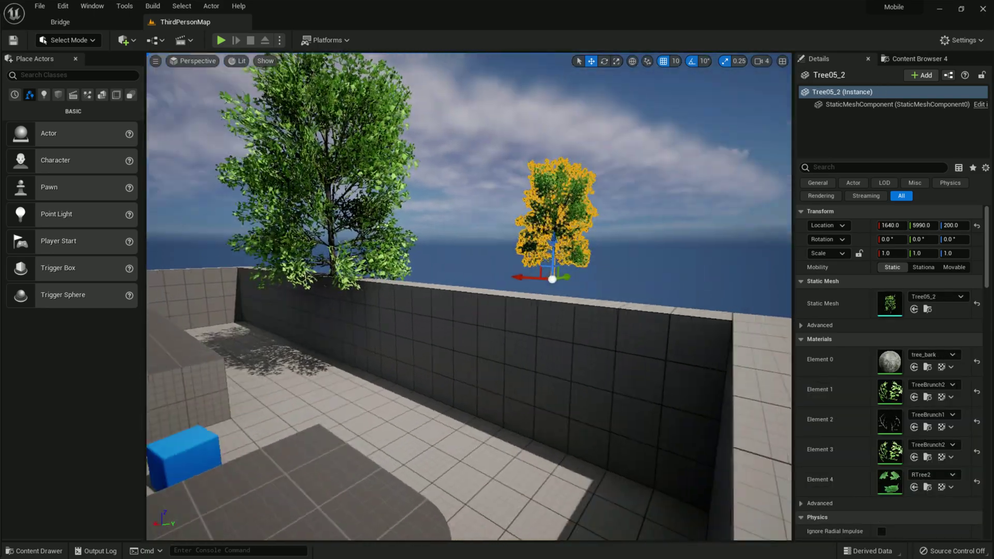
left_click_drag(614, 266, 674, 260)
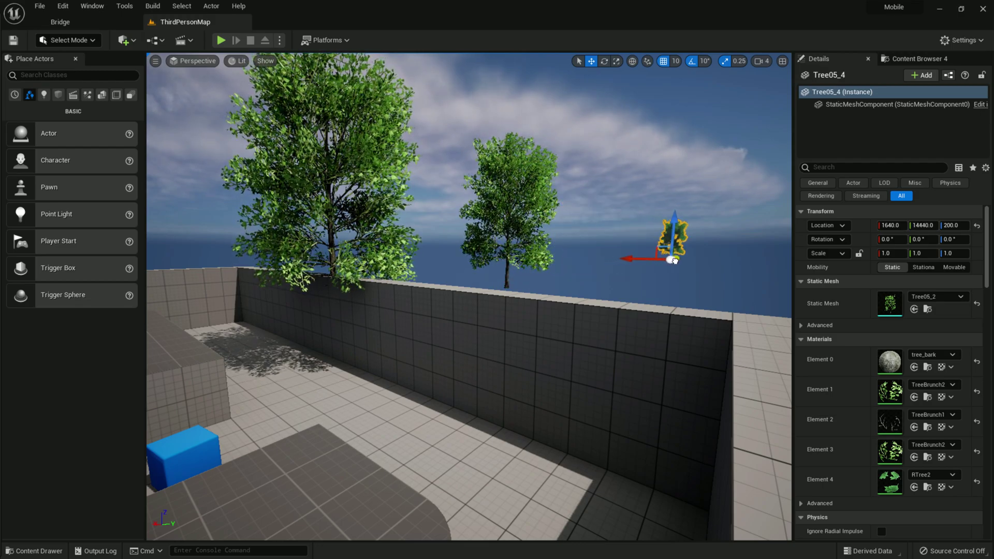
Step: Select the middle Tree05_2 tree and shift it slightly farther along the Y axis
left_click(595, 243)
key("a")
right_click_drag(594, 243, 629, 243)
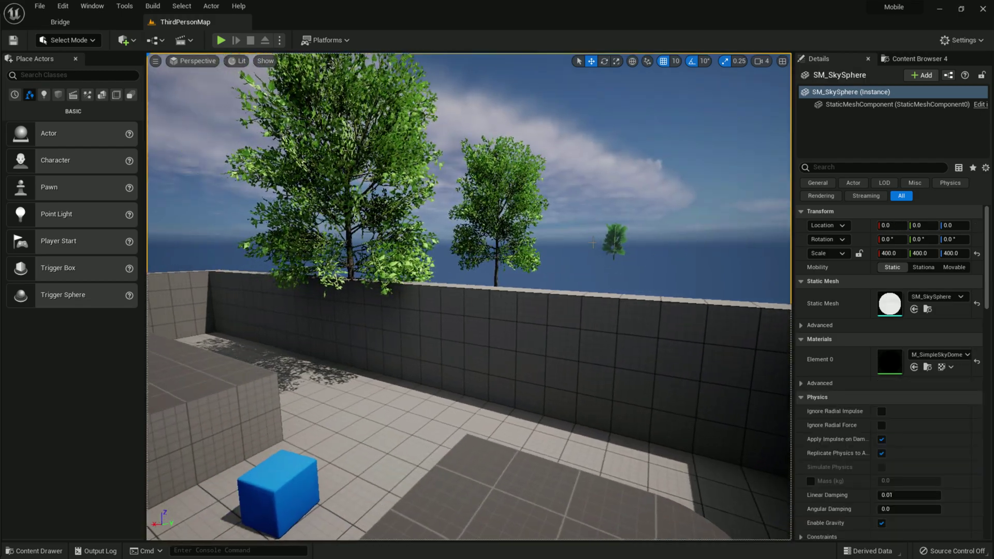
left_click(484, 214)
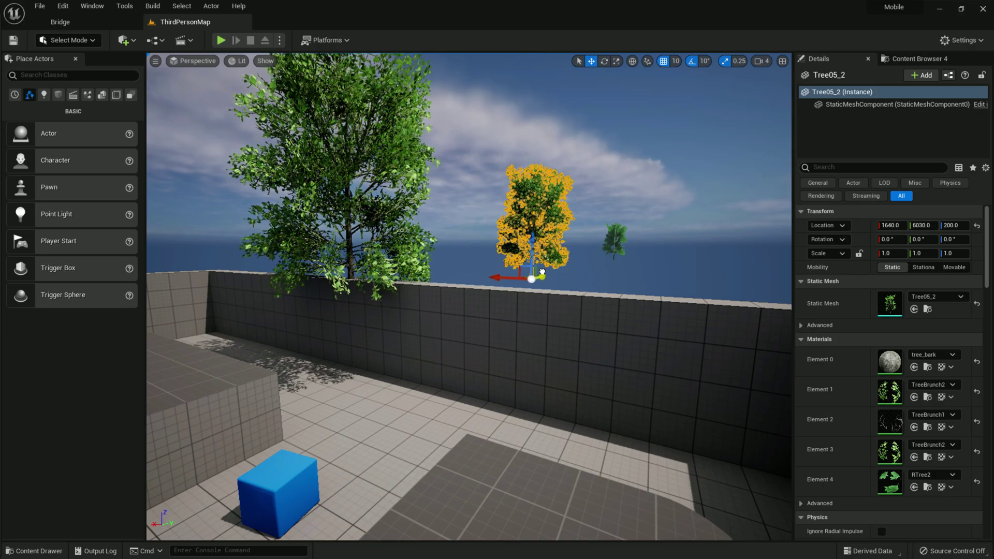
Step: Deselect the tree and display the three trees in the Shader Complexity & Quads optimization view mode
left_click(518, 151)
mouse_move(518, 152)
right_mouse_down()
mouse_move(515, 173)
mouse_move(523, 156)
right_mouse_up()
key("s")
key("w")
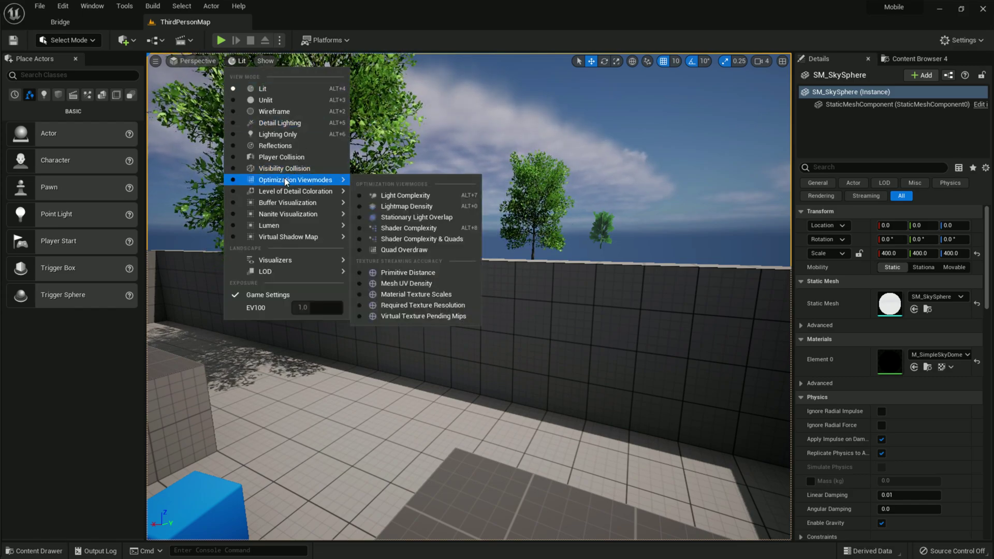
left_click(407, 239)
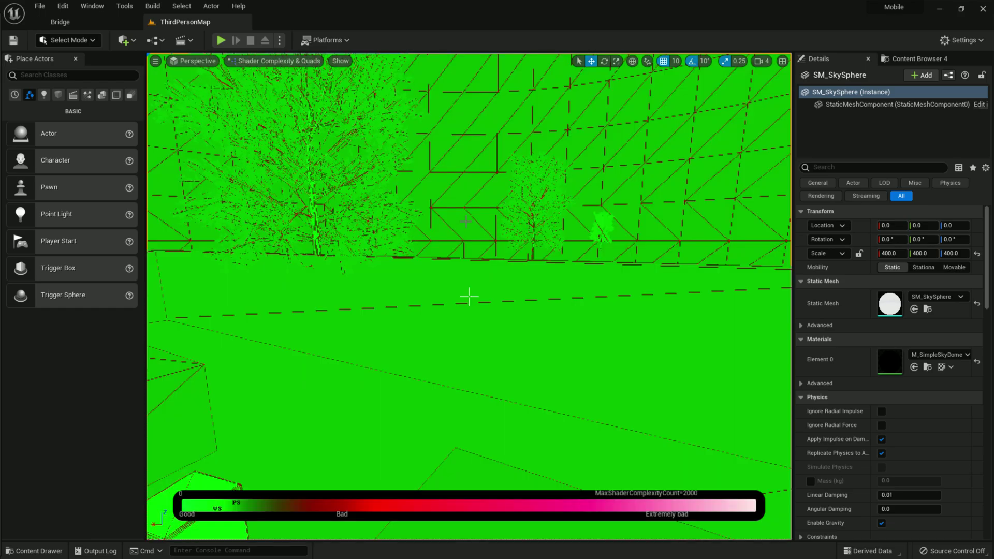
Step: Compare the near, middle and far trees in the Shader Complexity & Quads view, selecting each one in turn
key("s")
mouse_move(568, 202)
right_mouse_down()
mouse_move(554, 219)
mouse_move(575, 192)
right_mouse_up()
key("w")
right_click_drag(469, 297, 469, 297)
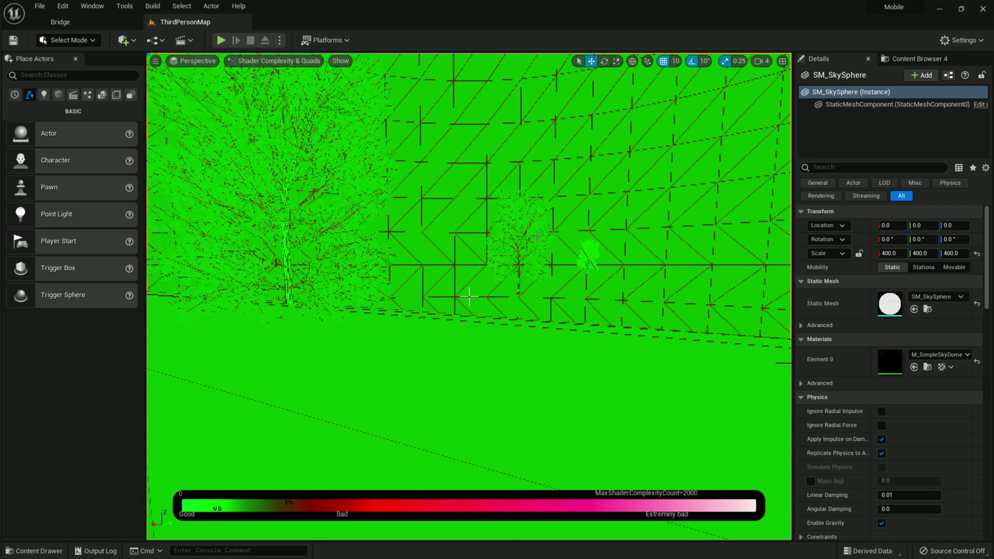
key("w")
right_click_drag(469, 296, 469, 296)
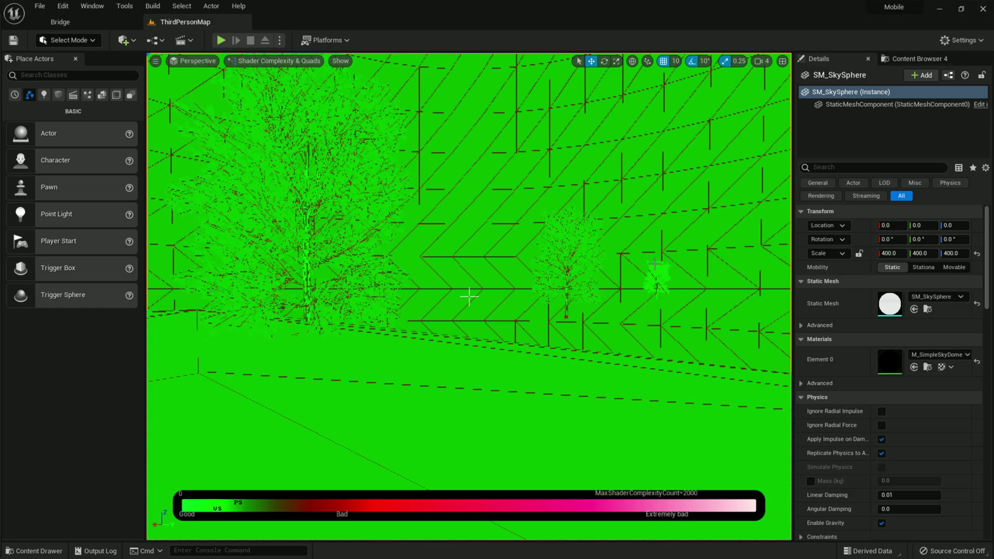
left_click(658, 269)
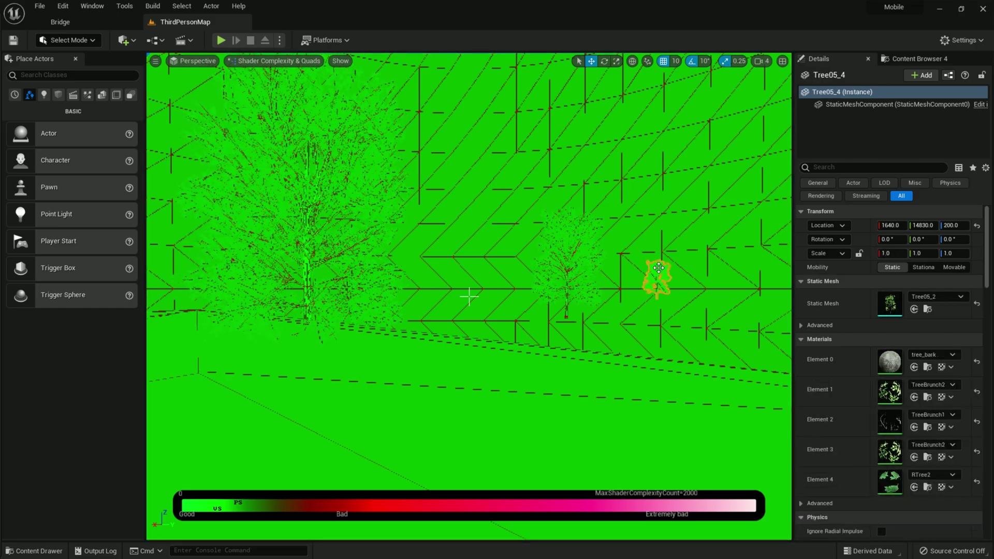
left_click(589, 268)
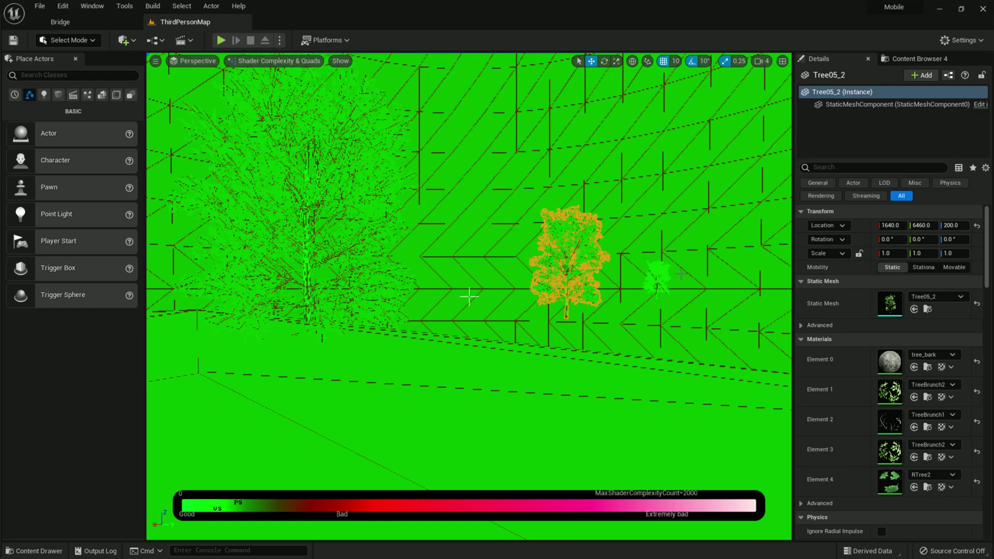
left_click(657, 274)
left_click(591, 272)
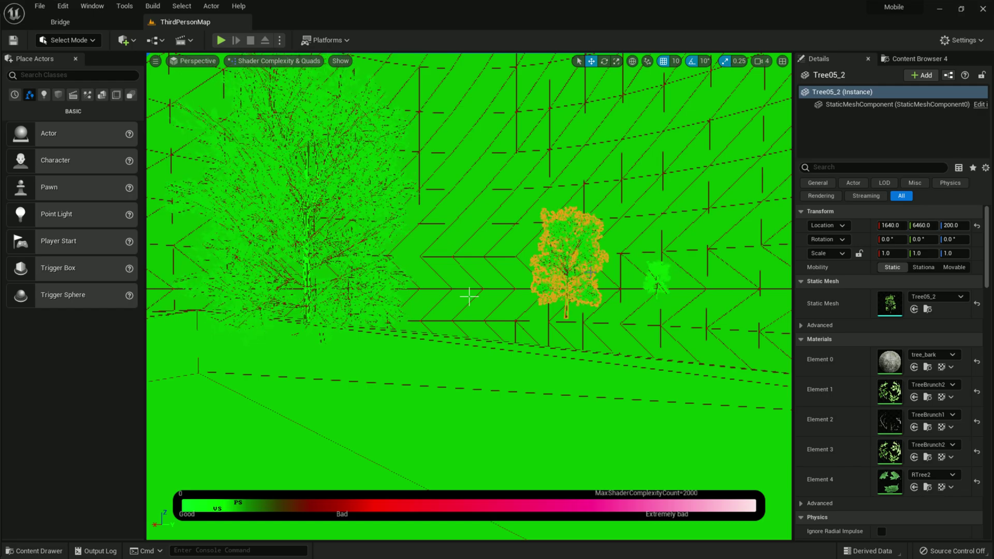
left_click(656, 279)
left_click(329, 203)
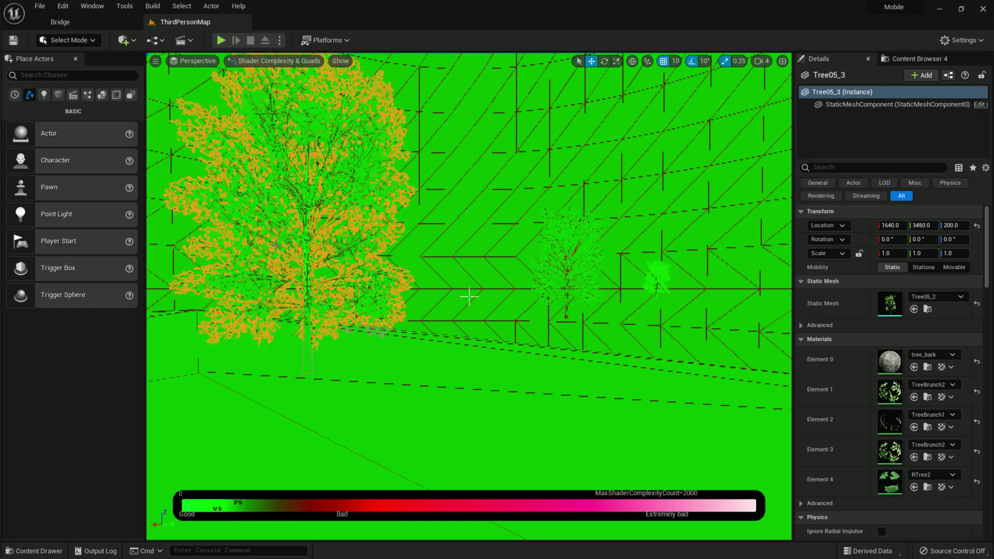
Step: Return the viewport to the Lit view mode and deselect the near tree
left_click(285, 62)
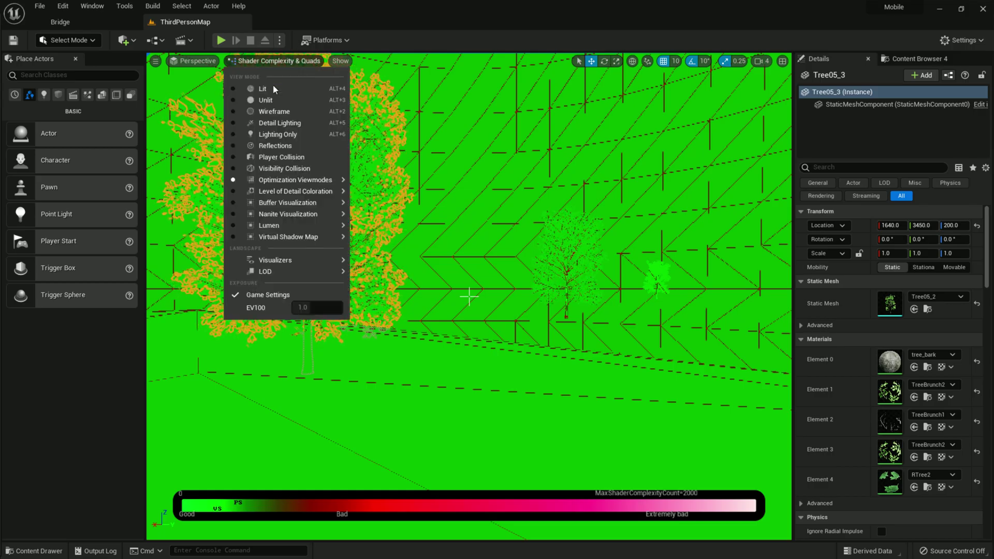
left_click(274, 88)
left_click(481, 170)
Step: Examine the near tree's leaves and branches up close and compare them with the two distant trees
mouse_move(482, 171)
right_mouse_down()
mouse_move(440, 187)
mouse_move(479, 177)
right_mouse_up()
key("s")
key("w")
key("s")
right_click_drag(258, 159, 251, 158)
left_click(476, 176)
right_click_drag(476, 176, 492, 112)
left_click(489, 161)
key("w")
key("w")
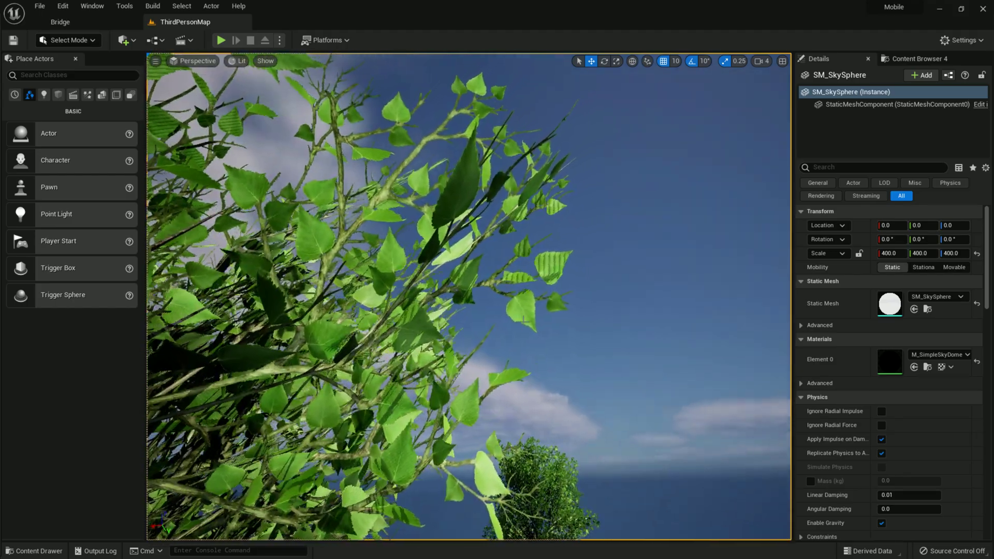
right_click_drag(469, 296, 474, 321)
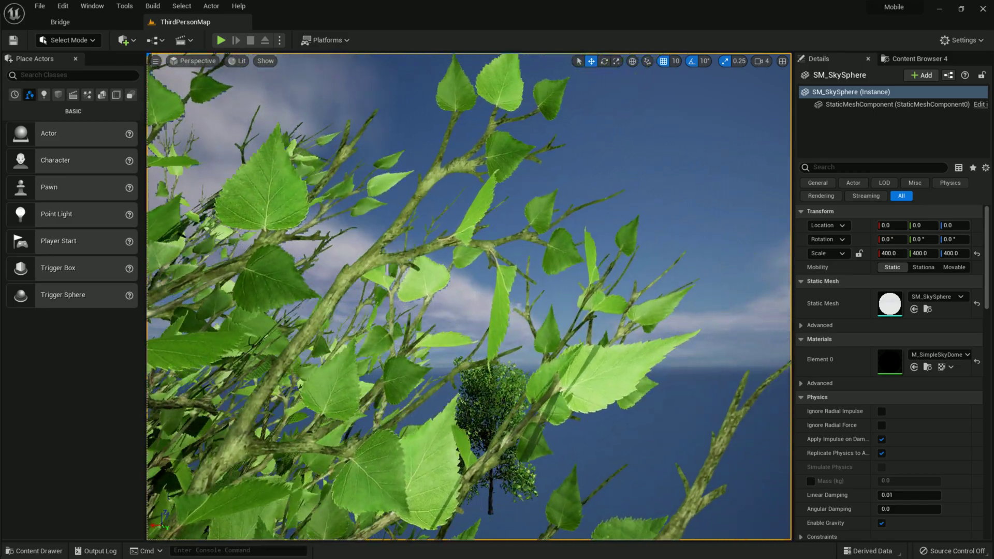
right_click_drag(469, 297, 560, 301)
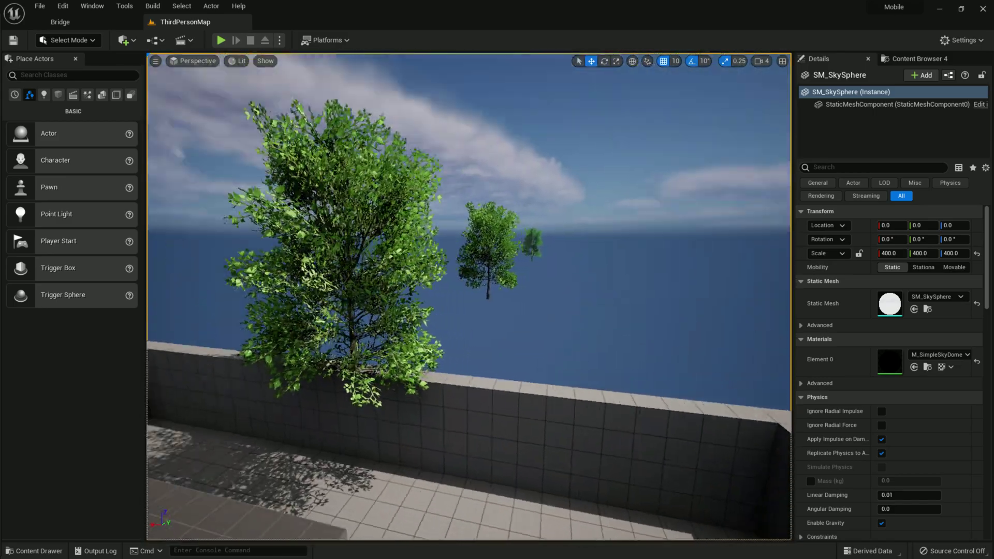
key("s")
Step: Search all project settings for "shadow" and review the Shadow Map Method options, then minimize the settings window
left_click(63, 5)
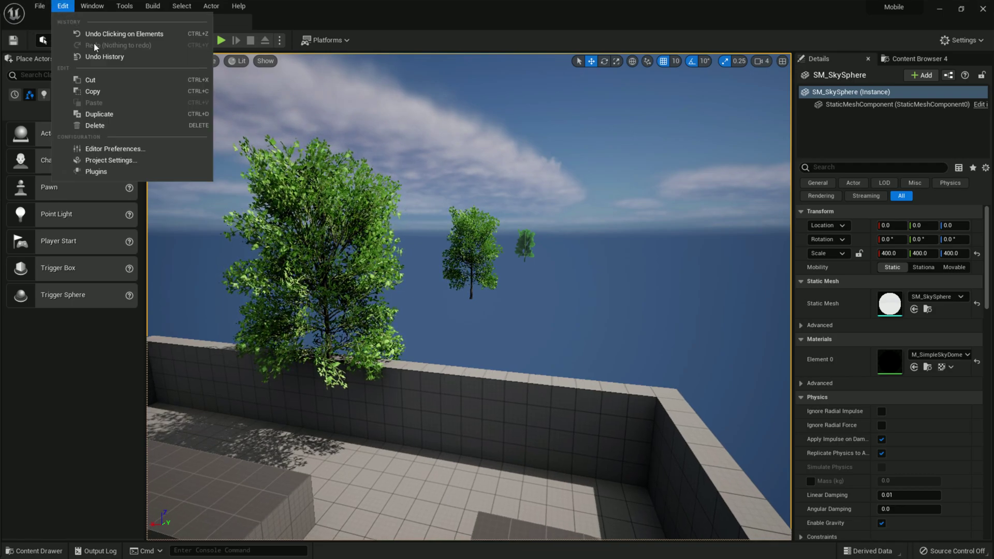
left_click(109, 164)
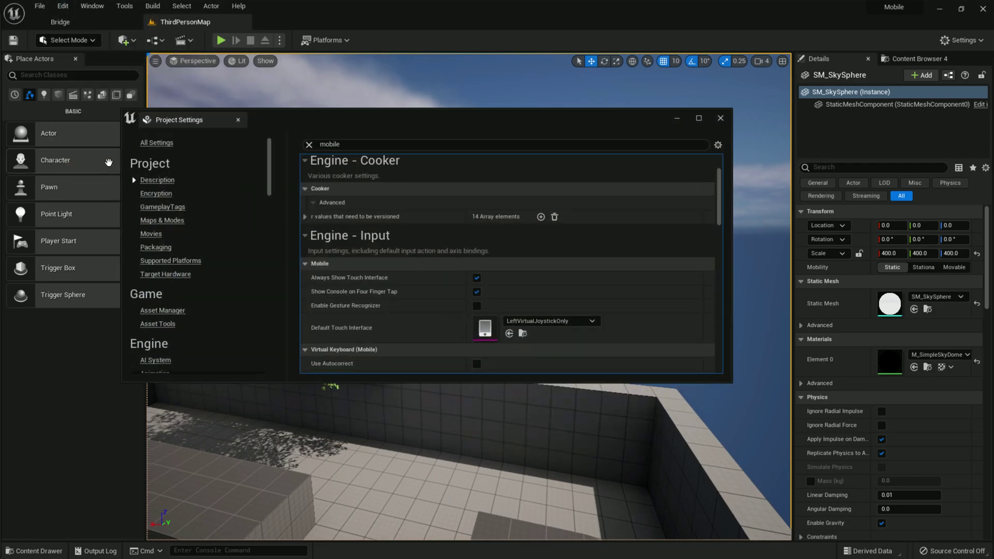
left_click(699, 119)
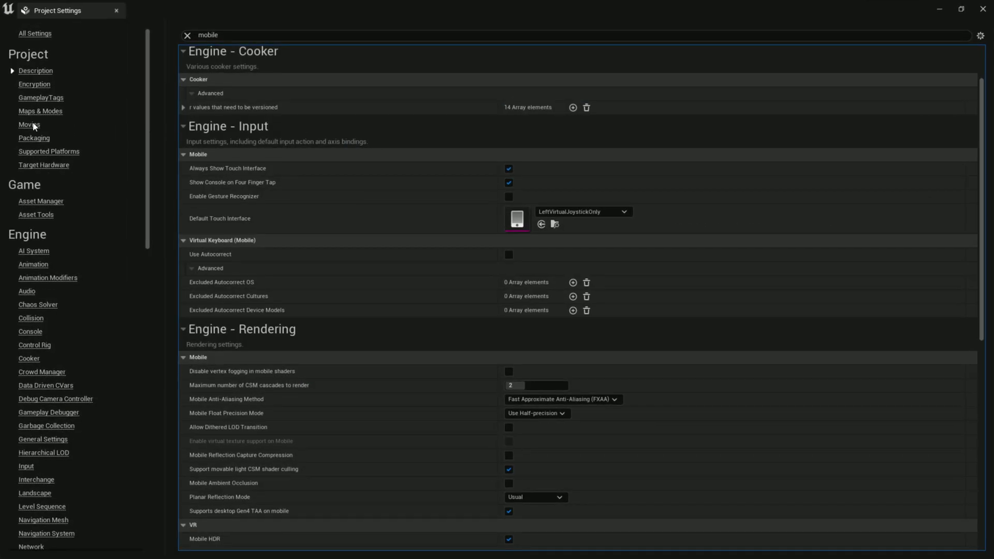
left_click(54, 34)
type("shadow")
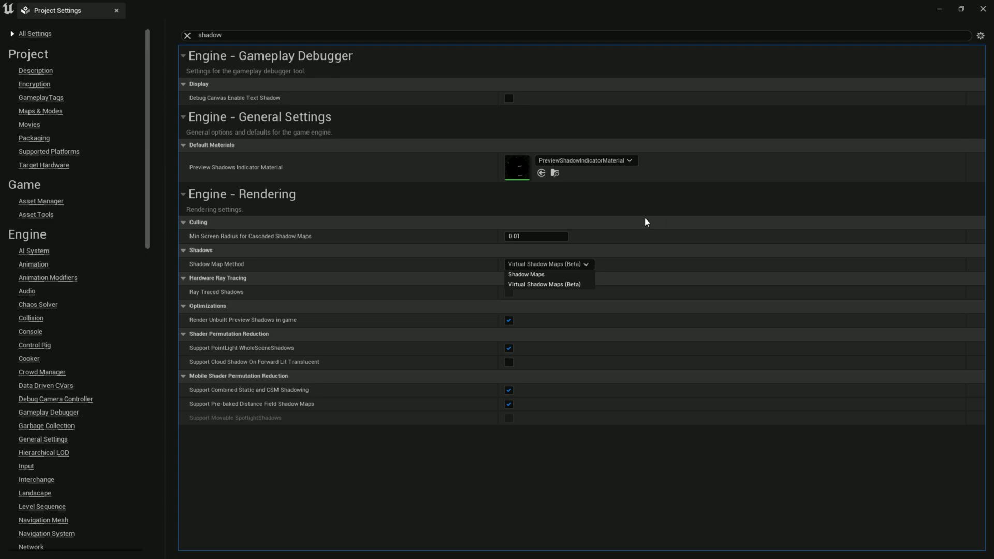
left_click(549, 267)
left_click(939, 9)
Step: Raise the blue chamfer cube near the wall to about Z 470 and move it along the Y axis to about Y 3340
right_click_drag(497, 279, 404, 368)
left_click(554, 314)
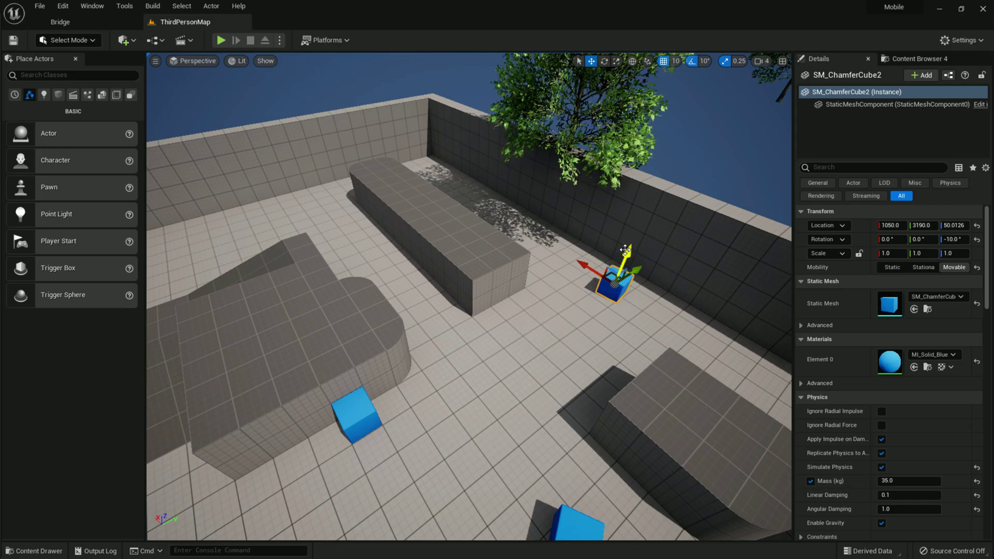
left_click_drag(645, 130, 645, 120)
right_click_drag(645, 120, 684, 41)
key("w")
key("w")
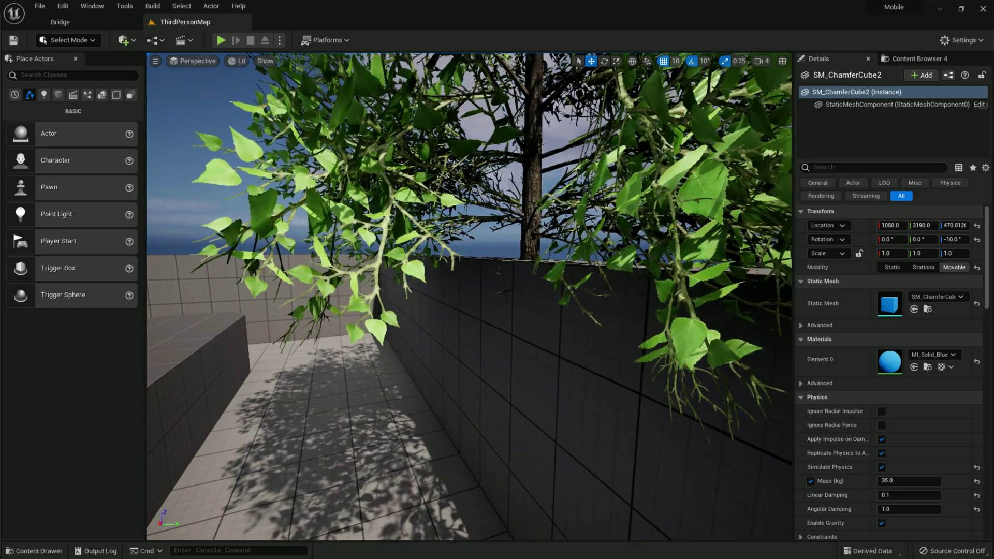
key("s")
right_click_drag(407, 254, 434, 263)
left_click_drag(344, 244, 433, 242)
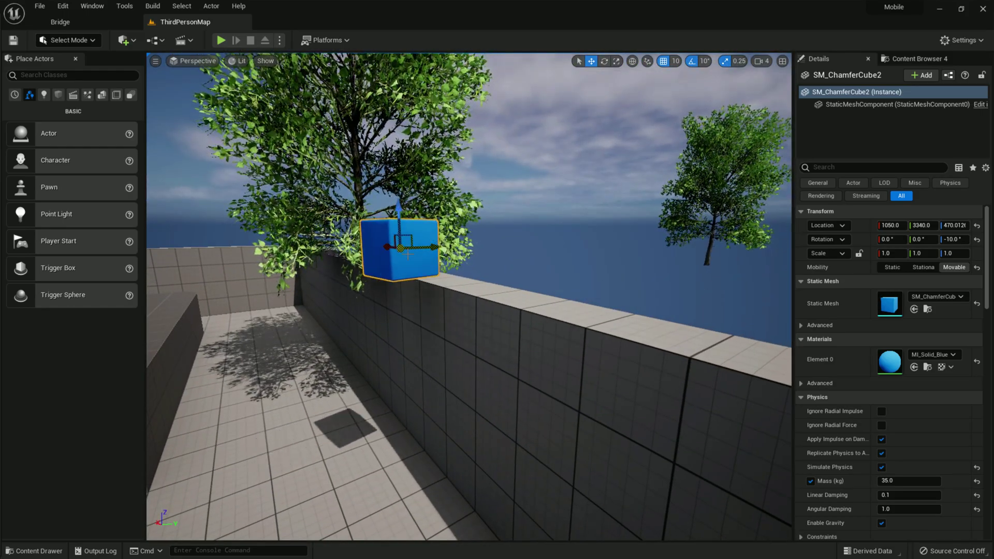
Step: Display the Nanite Visualization Overview and check the cube and the trees in it
left_click(237, 63)
mouse_move(270, 215)
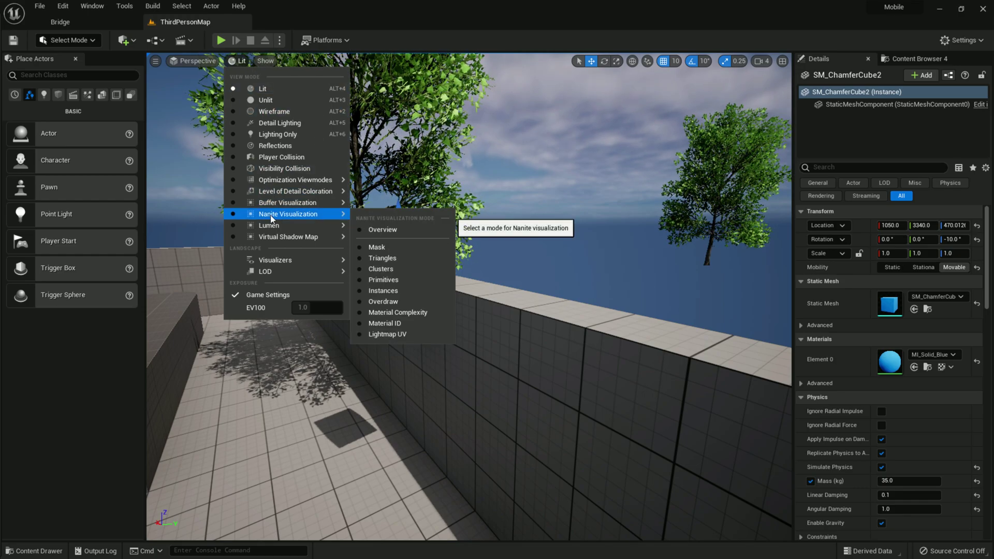
left_click(381, 230)
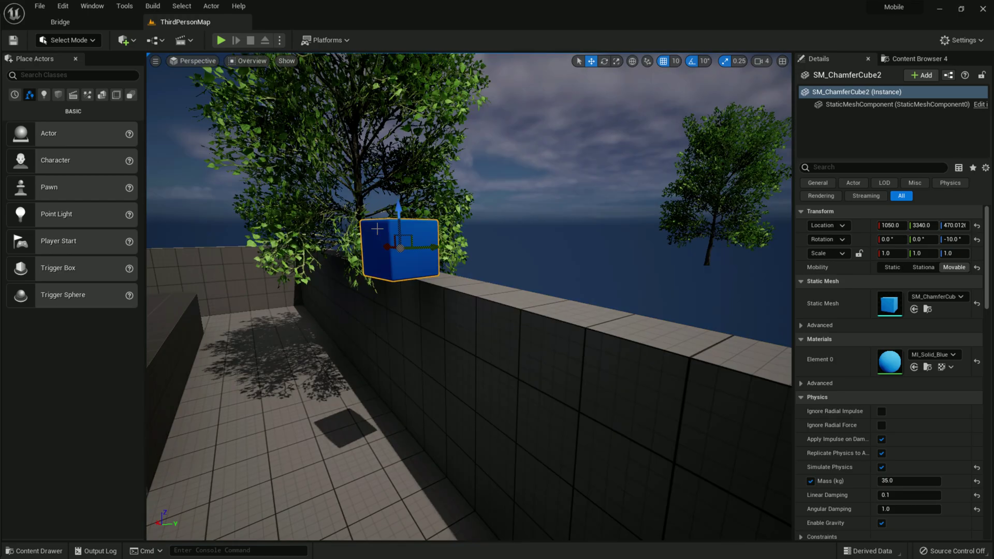
right_click_drag(569, 209, 766, 211)
key("s")
right_click_drag(580, 227, 544, 223)
Step: Check the scene in the Nanite Mask visualization, then return the viewport to Lit
left_click(247, 61)
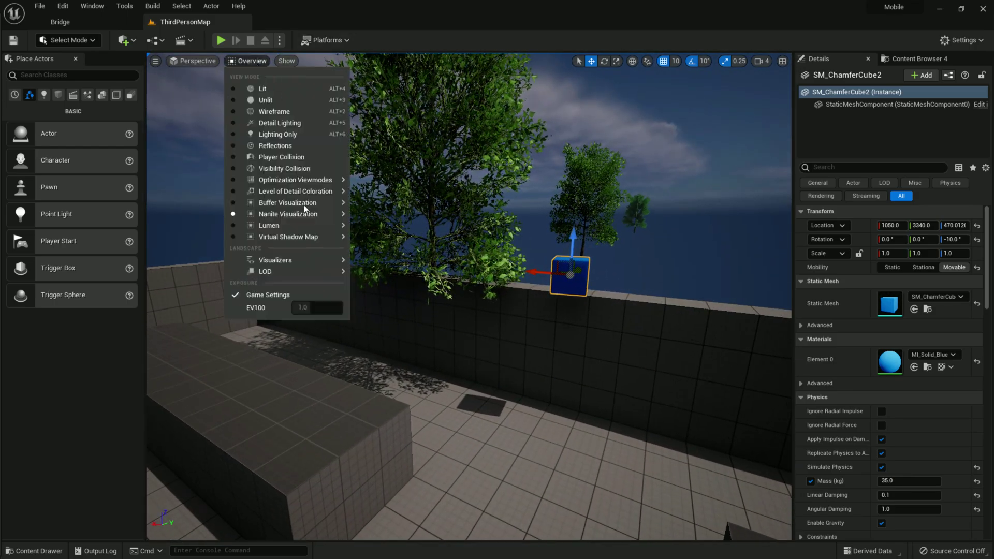
mouse_move(292, 215)
left_click(384, 248)
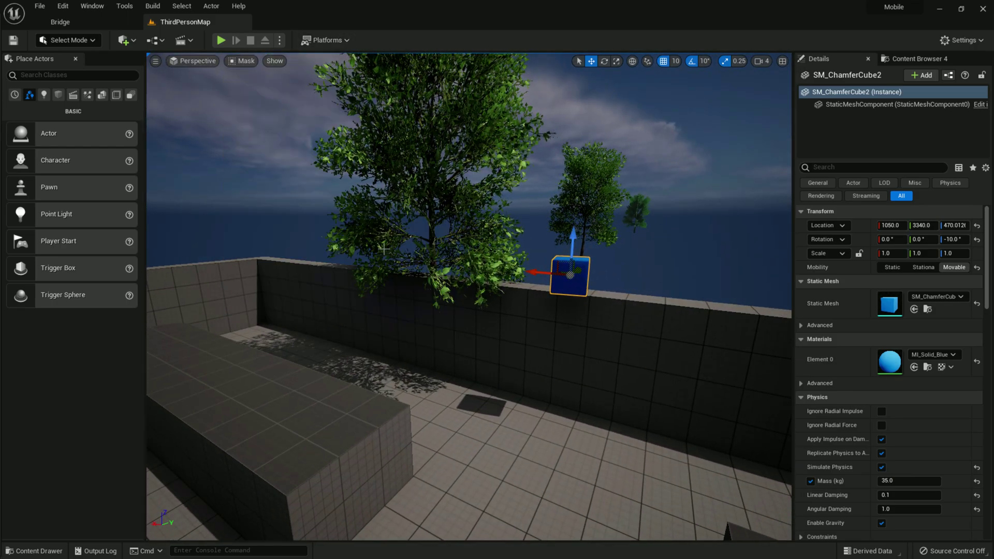
left_click(253, 64)
left_click(259, 89)
Step: Open the blue cube's SM_ChamferCube mesh, enable Nanite support, apply the changes, save the mesh and close its editor
key("w")
right_click_drag(414, 207, 444, 207)
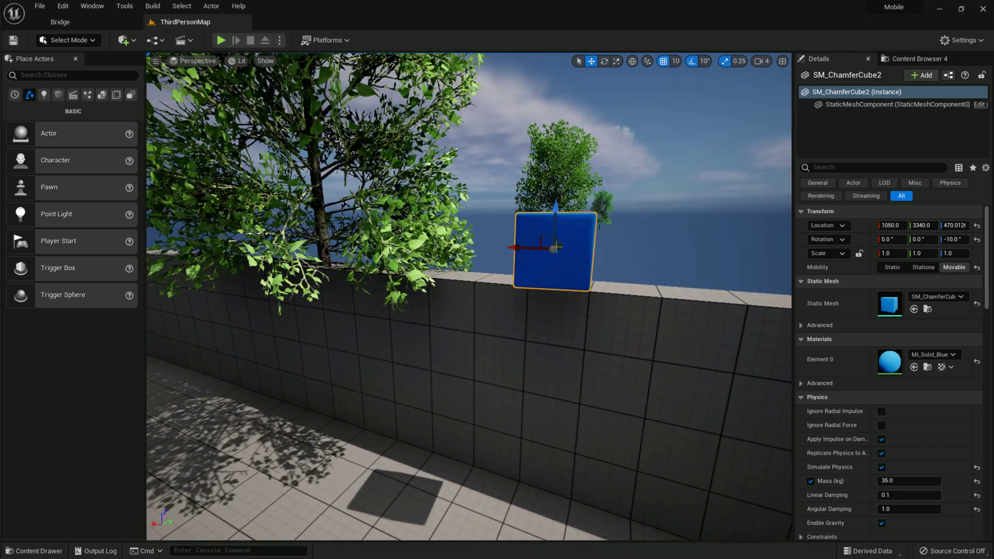
right_click(555, 248)
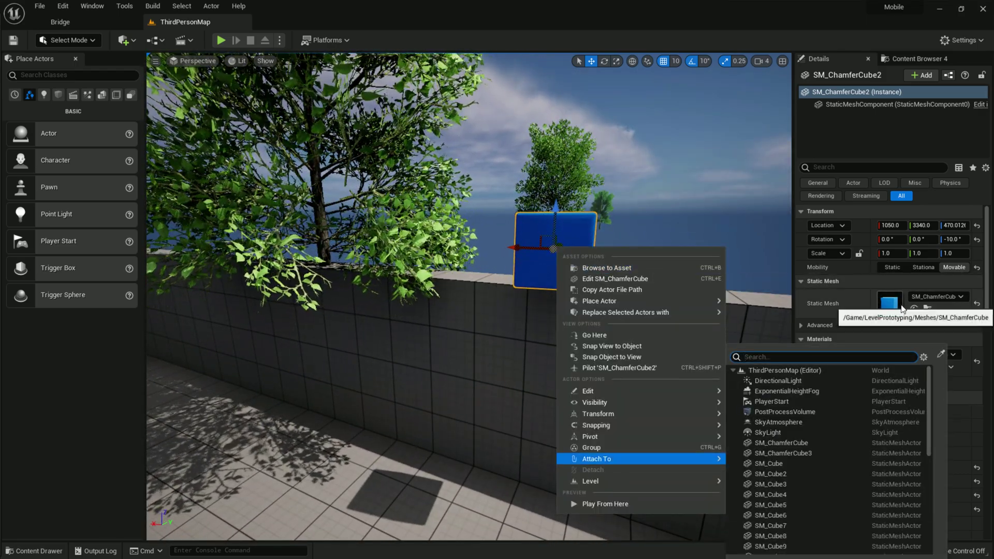
right_click(903, 309)
double_click(880, 302)
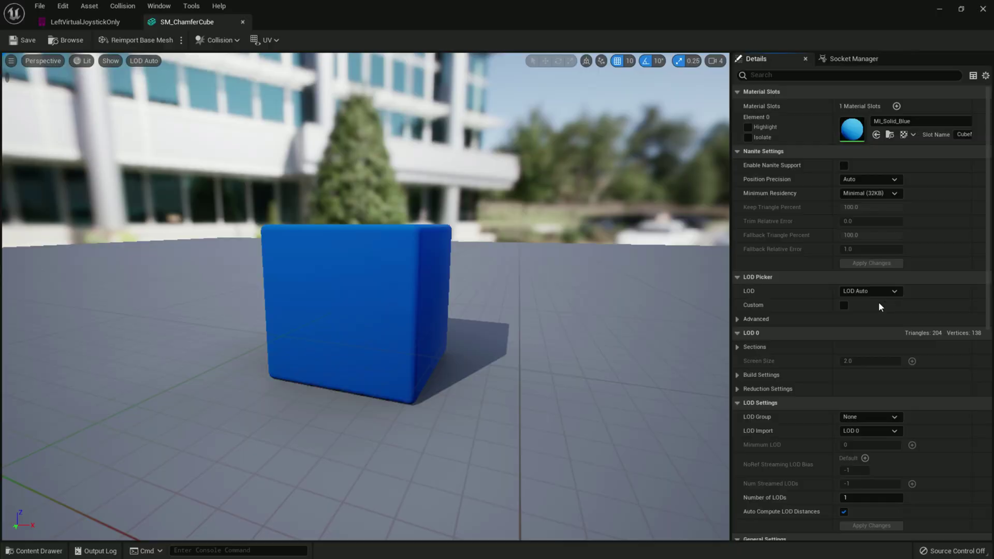
left_click(844, 165)
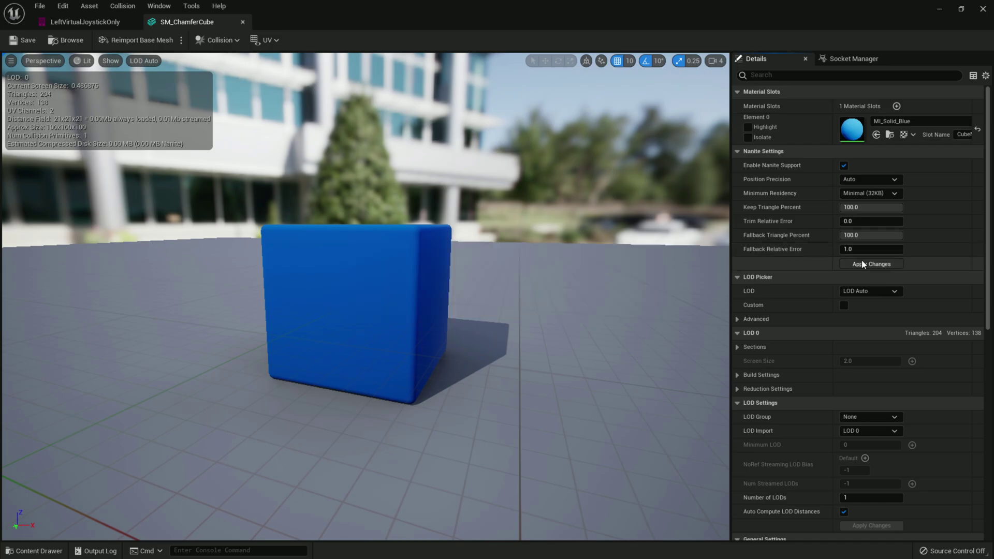
left_click(36, 43)
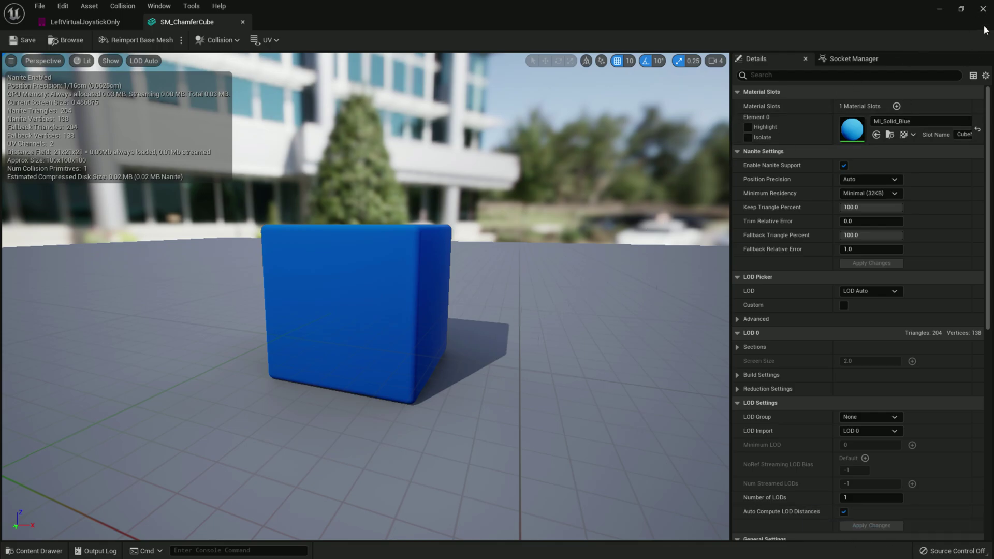
left_click(983, 9)
Step: Select the blue cube in the level and switch the viewport to the Nanite Visualization Overview
left_click(674, 168)
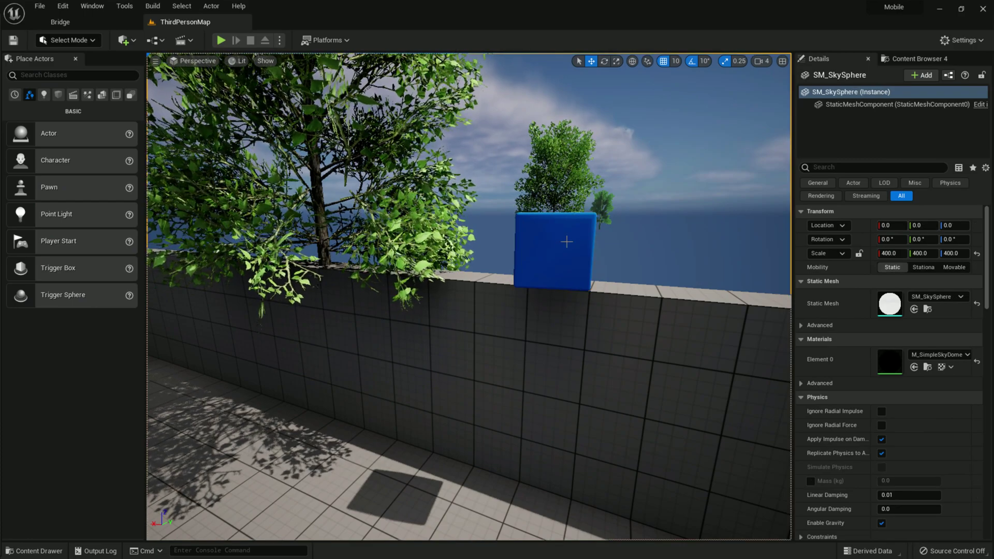
left_click(567, 241)
left_click(238, 60)
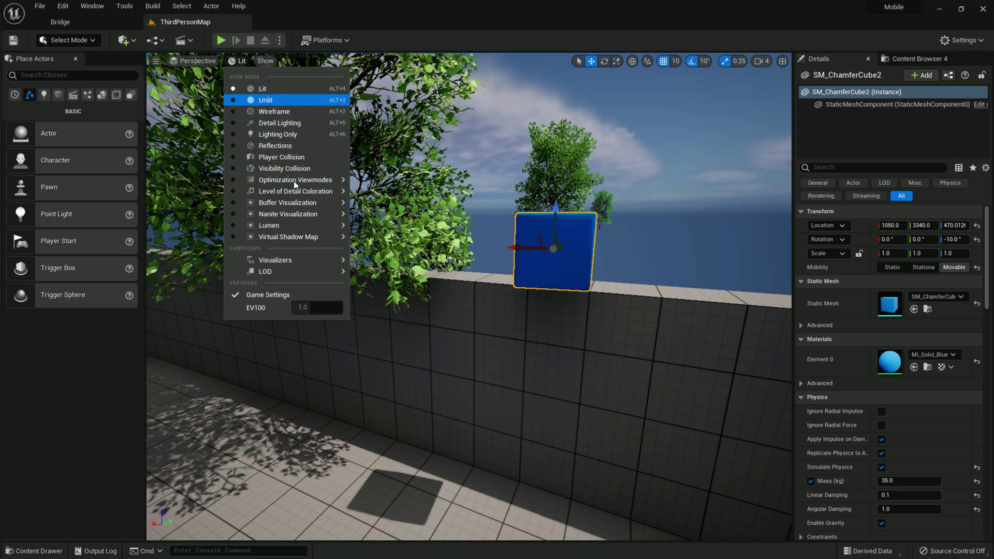
mouse_move(309, 215)
left_click(399, 224)
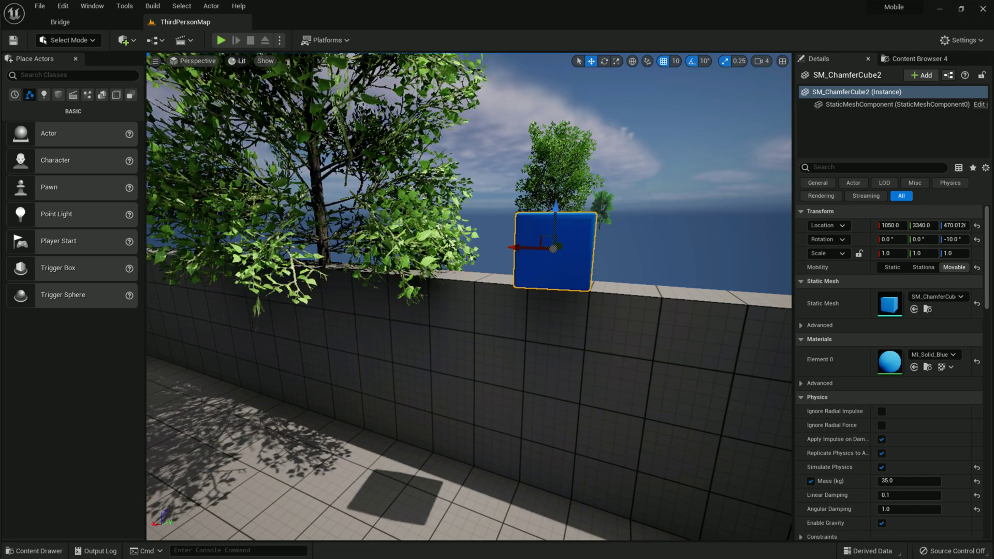
Step: Examine the cubes and trees in the Nanite overview panes, such as Triangles, Clusters and Mask, from near and far
key("d")
right_click_drag(536, 223, 490, 223)
key("s")
right_click_drag(282, 134, 280, 134)
key("w")
key("a")
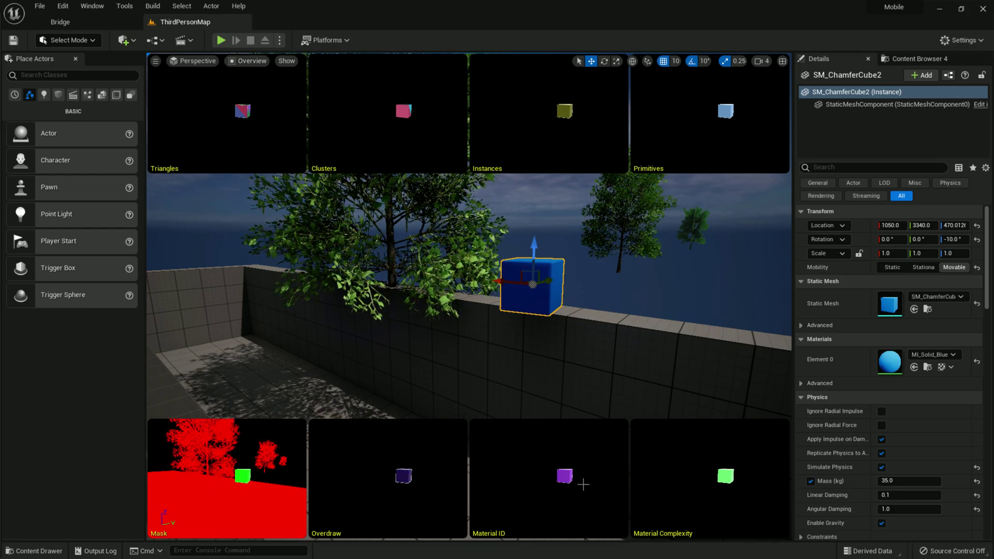
mouse_move(470, 227)
right_mouse_down()
mouse_move(525, 197)
mouse_move(470, 213)
right_mouse_up()
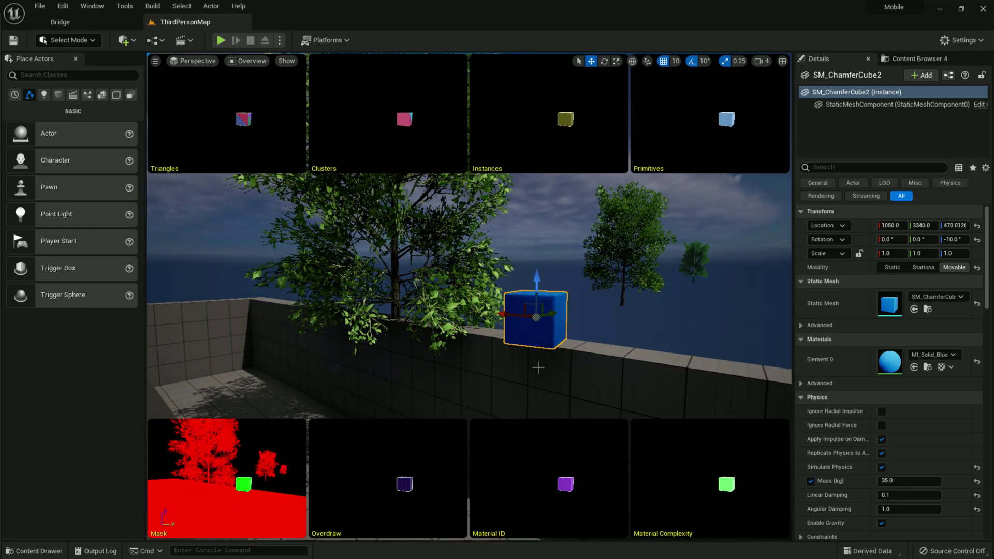
right_click_drag(610, 260, 717, 311)
key("w")
key("f")
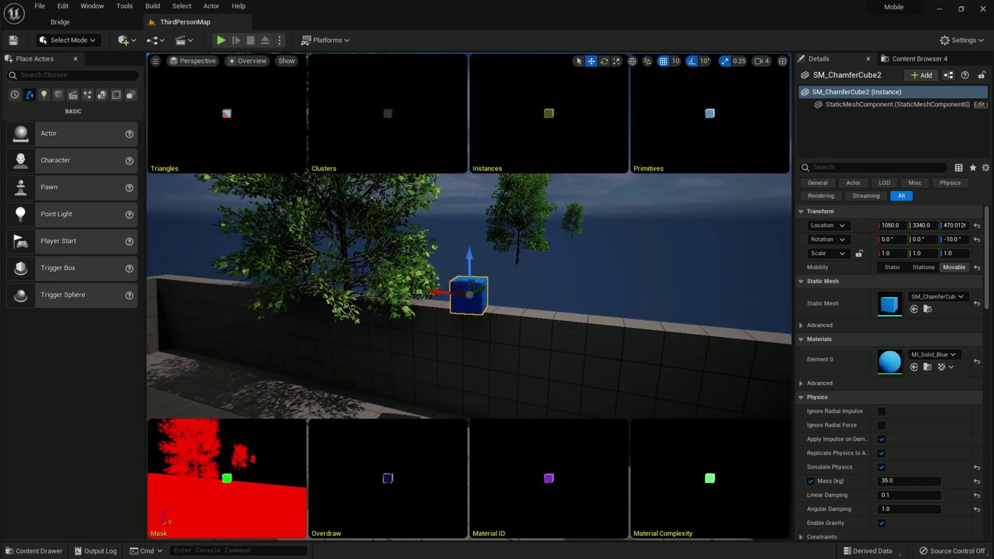
key("s")
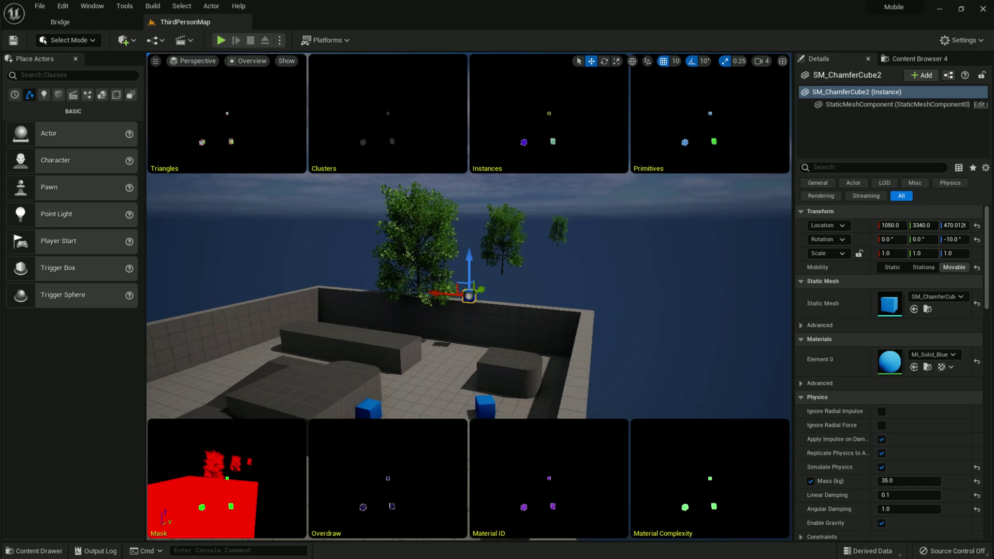
right_click_drag(469, 296, 441, 312)
right_click_drag(700, 243, 616, 290)
key("w")
key("f")
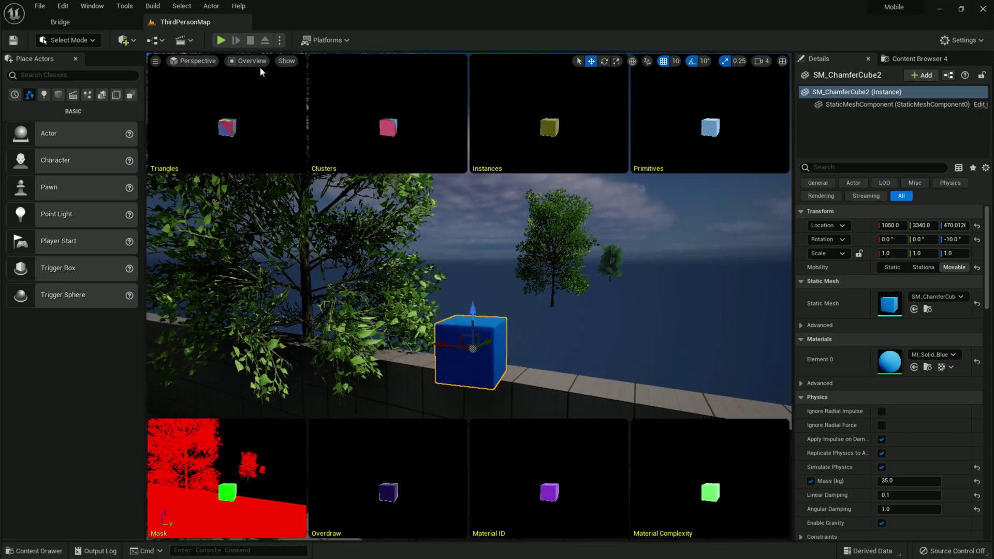
Step: Return the viewport to the Lit view mode and select the near Tree05_3 tree
left_click(250, 89)
left_click(344, 168)
left_click(358, 186)
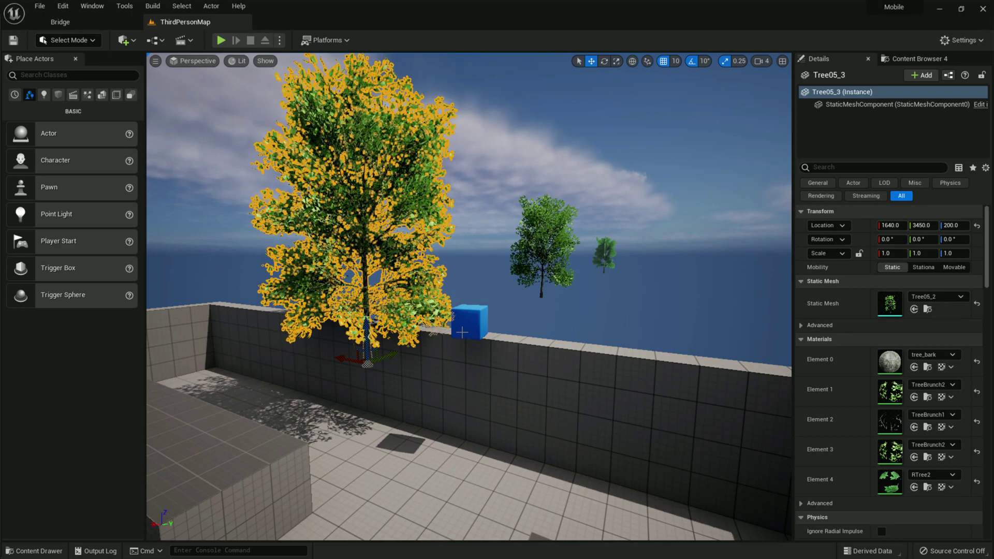
Step: Delete the three Tree05 trees and the blue cube beside the nearest tree from the level
key("Delete")
left_click(470, 322)
key("Delete")
left_click(543, 249)
key("Delete")
left_click(605, 248)
key("Delete")
Step: In Foliage mode, create a foliage type from the Tree05_2 mesh and save it as Tree05_2_FoliageType in the RescaledFlora folder
right_click_drag(575, 240, 364, 200)
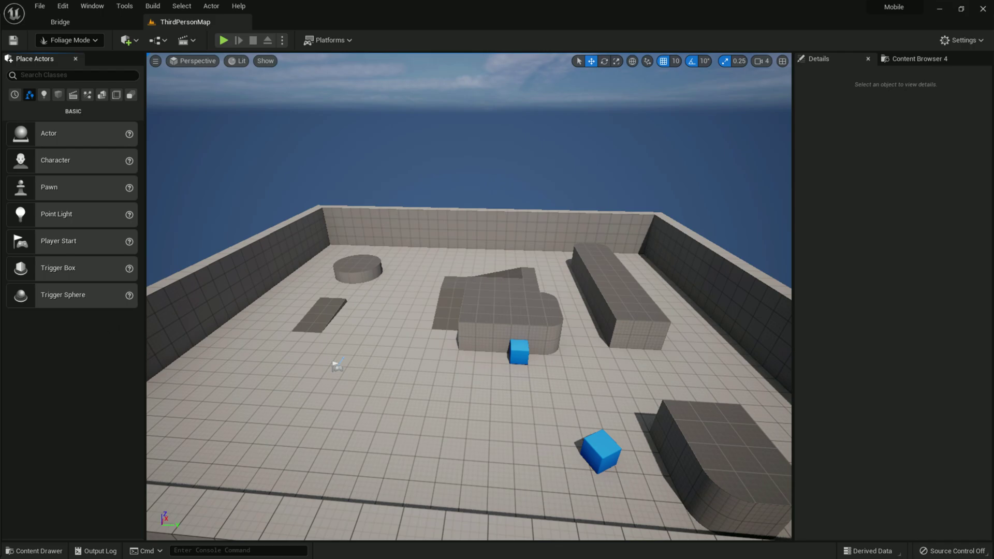
key("ctrl+space")
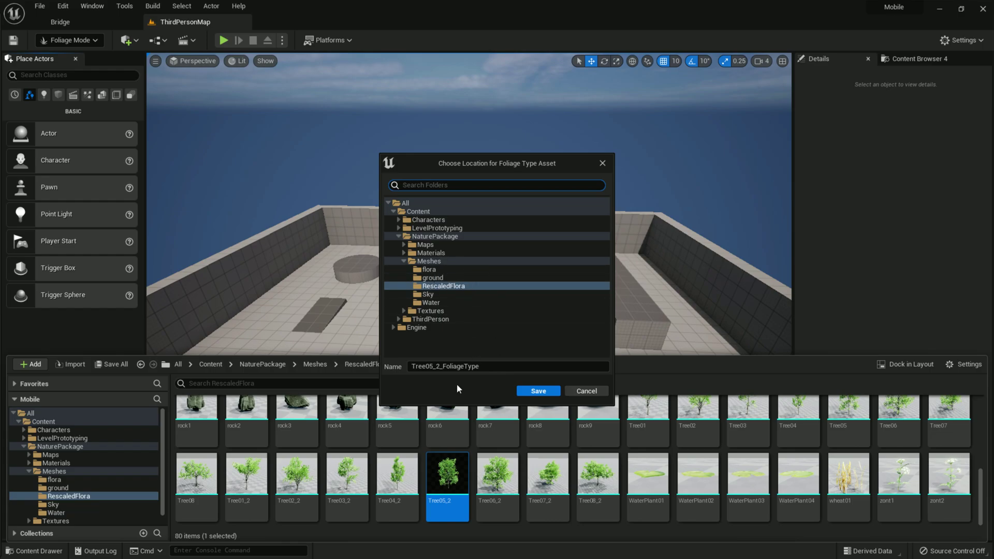
left_click(536, 392)
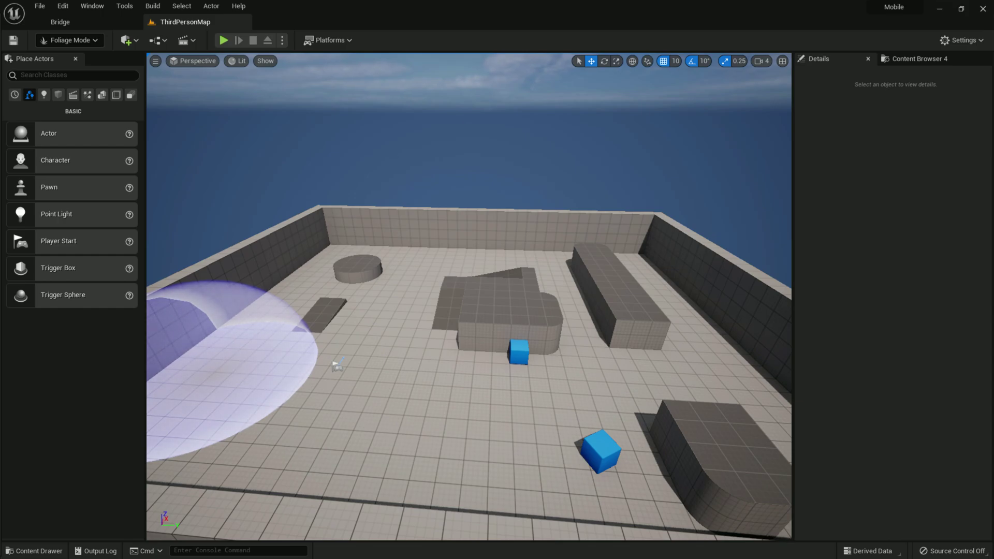
Step: Paint several Tree05_2 foliage trees at spread-out spots on the arena floor
left_click_drag(284, 357, 369, 272)
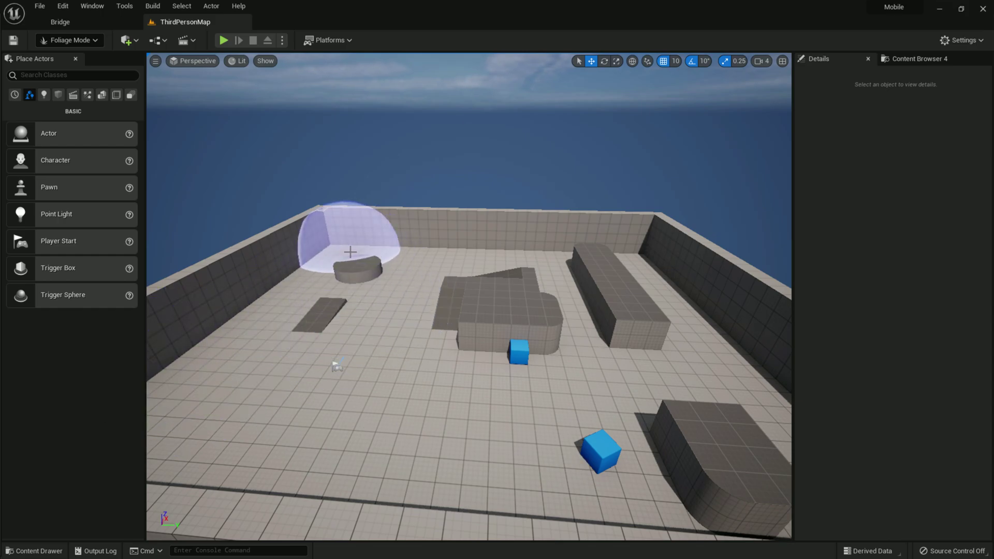
left_click(704, 422)
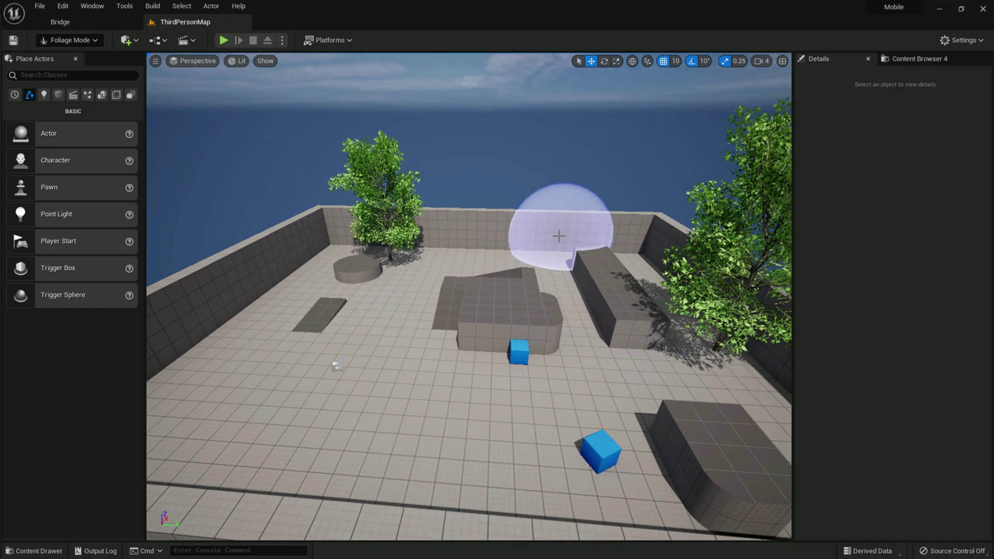
left_click(548, 314)
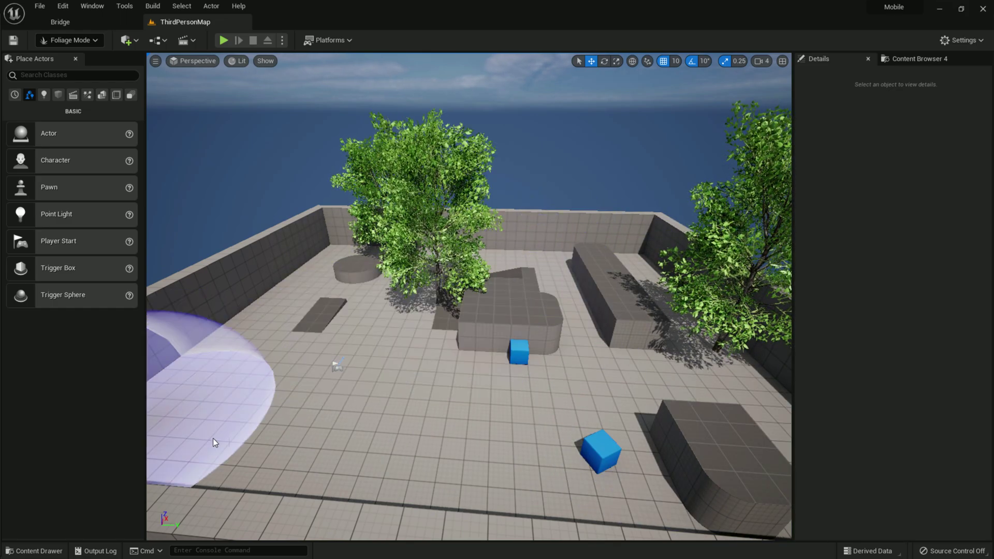
mouse_move(339, 405)
right_mouse_down()
mouse_move(279, 400)
mouse_move(243, 376)
right_mouse_up()
left_click(430, 361)
Step: Create a foliage type from the Grass1_05 mesh and save it as Grass1_05_FoliageType in the RescaledFlora folder
key("w")
mouse_move(597, 470)
right_mouse_down()
mouse_move(653, 494)
mouse_move(725, 505)
mouse_move(721, 461)
mouse_move(637, 445)
mouse_move(735, 446)
mouse_move(684, 447)
mouse_move(683, 466)
mouse_move(751, 461)
right_mouse_up()
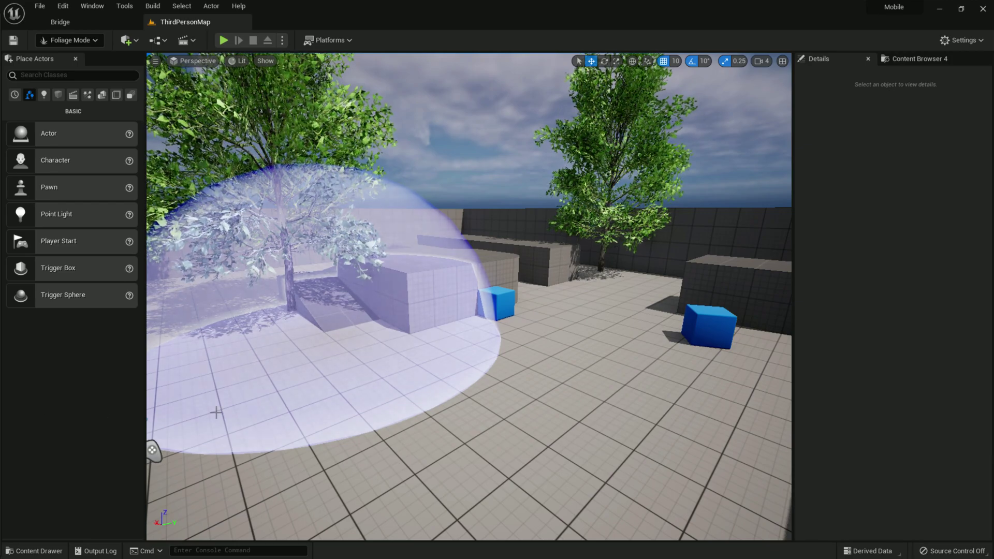
left_click(34, 551)
scroll(653, 476, "up", 5)
left_click_drag(496, 465, 482, 295)
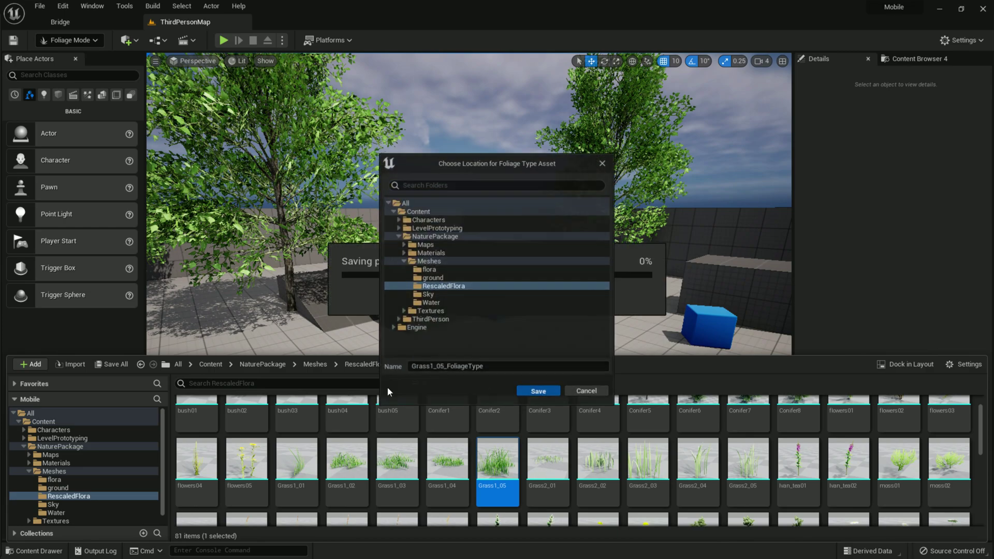
left_click(538, 391)
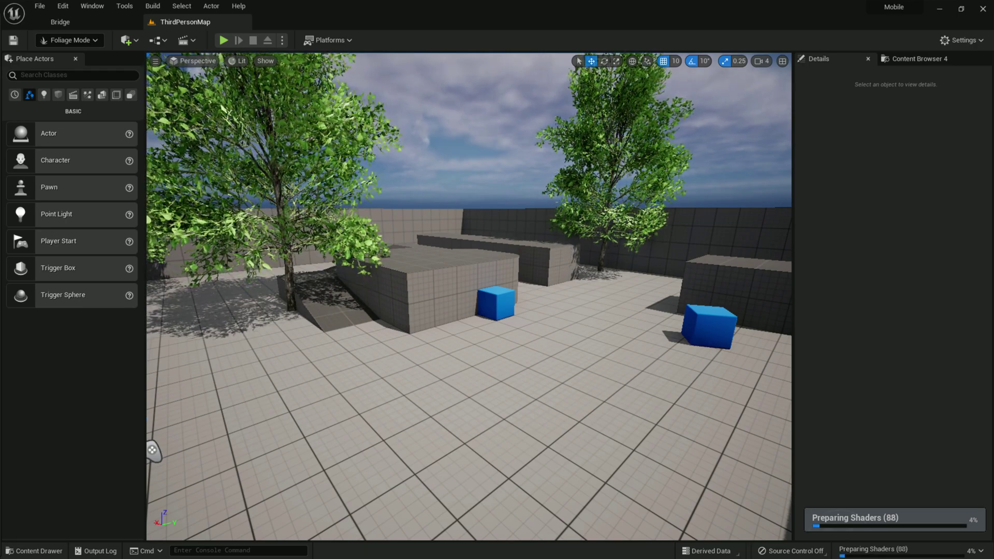
Step: Paint Grass1_05 foliage densely across the arena floor, around the trees and over the blocks
mouse_move(421, 343)
right_mouse_down()
mouse_move(332, 365)
mouse_move(306, 386)
mouse_move(310, 334)
right_mouse_up()
key("s")
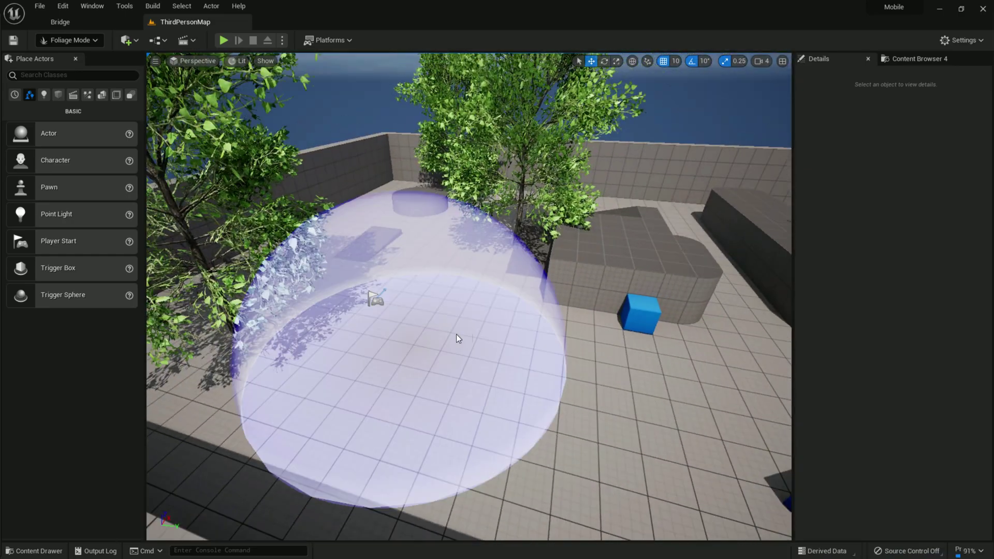
mouse_move(417, 313)
left_mouse_down()
mouse_move(566, 362)
mouse_move(445, 217)
mouse_move(244, 308)
mouse_move(838, 389)
mouse_move(699, 199)
left_mouse_up()
mouse_move(699, 199)
right_mouse_down()
mouse_move(795, 171)
mouse_move(796, 231)
right_mouse_up()
key("w")
key("s")
mouse_move(453, 216)
left_mouse_down()
mouse_move(591, 373)
mouse_move(446, 392)
left_mouse_up()
mouse_move(446, 392)
right_mouse_down()
mouse_move(363, 388)
mouse_move(373, 390)
right_mouse_up()
mouse_move(446, 392)
left_mouse_down()
mouse_move(552, 210)
mouse_move(521, 299)
left_mouse_up()
mouse_move(520, 299)
right_mouse_down()
mouse_move(634, 303)
mouse_move(684, 259)
right_mouse_up()
key("w")
right_click_drag(507, 264, 456, 264)
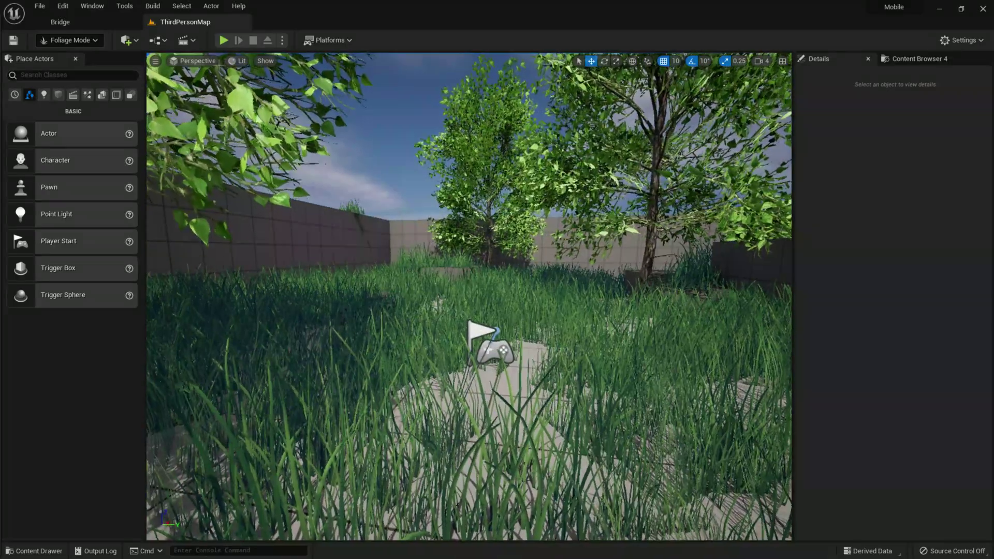
Step: Play the level, make the character jump, look around the grass and trees, and stop the session
left_click(223, 40)
key("space")
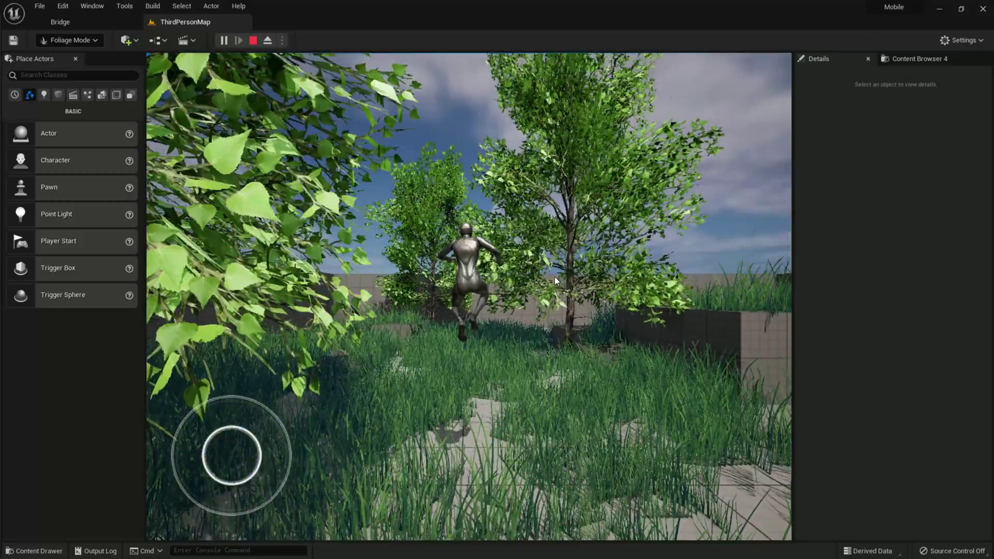
left_click_drag(637, 267, 523, 302)
left_click_drag(263, 443, 142, 495)
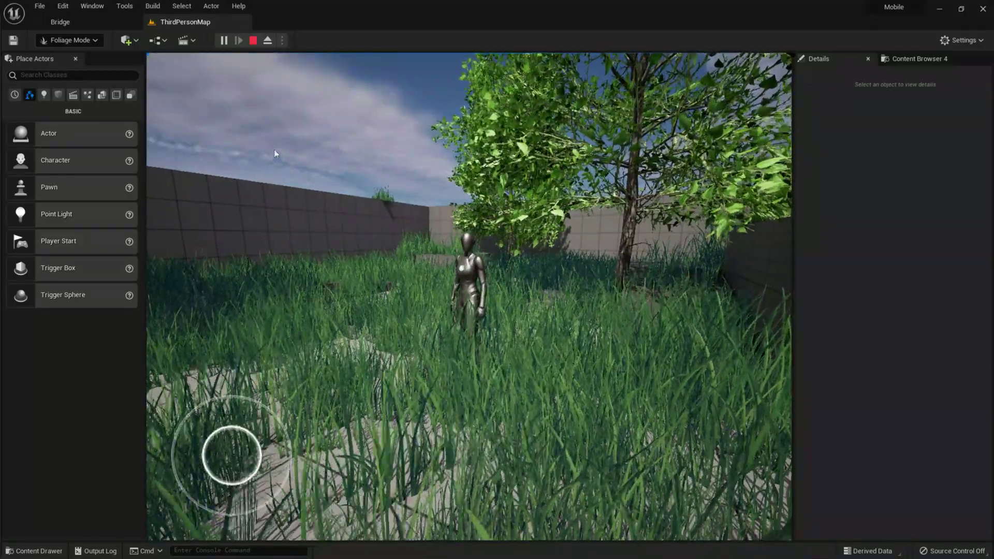
key("Escape")
Step: Switch the viewport to Shader Complexity & Quads and examine the painted grass and trees
left_click(241, 61)
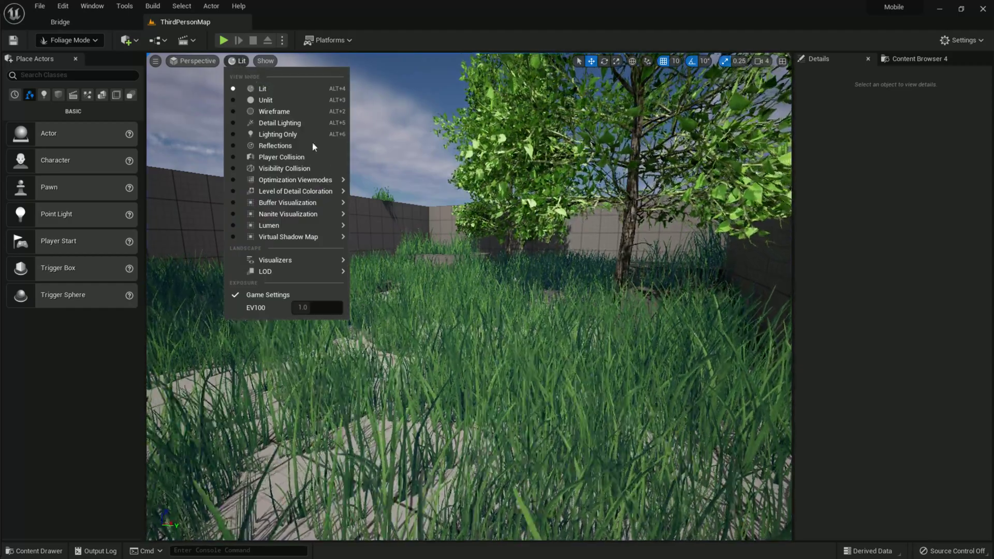
mouse_move(296, 179)
left_click(440, 239)
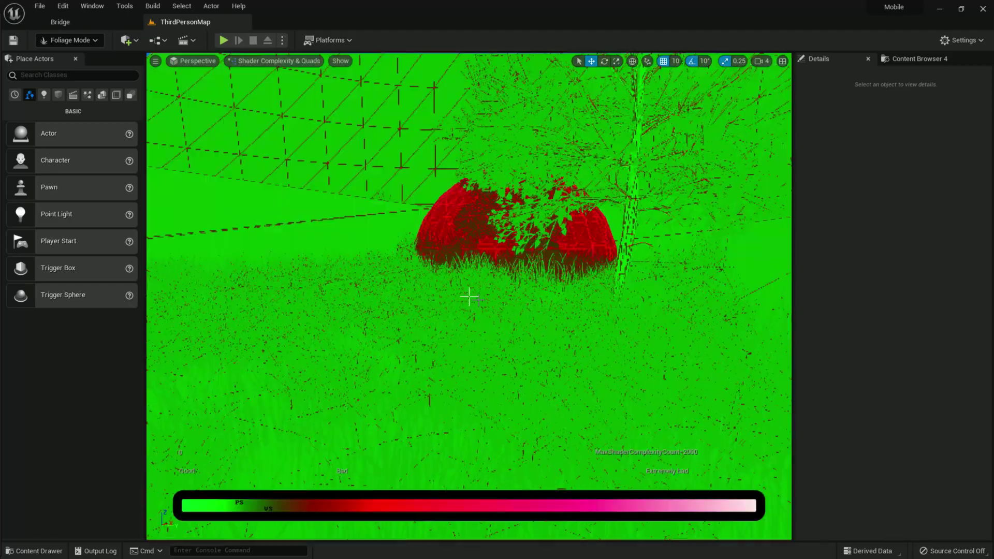
right_click_drag(224, 55, 311, 103)
key("w")
mouse_move(469, 297)
right_mouse_down()
mouse_move(523, 306)
mouse_move(512, 322)
mouse_move(469, 298)
right_mouse_up()
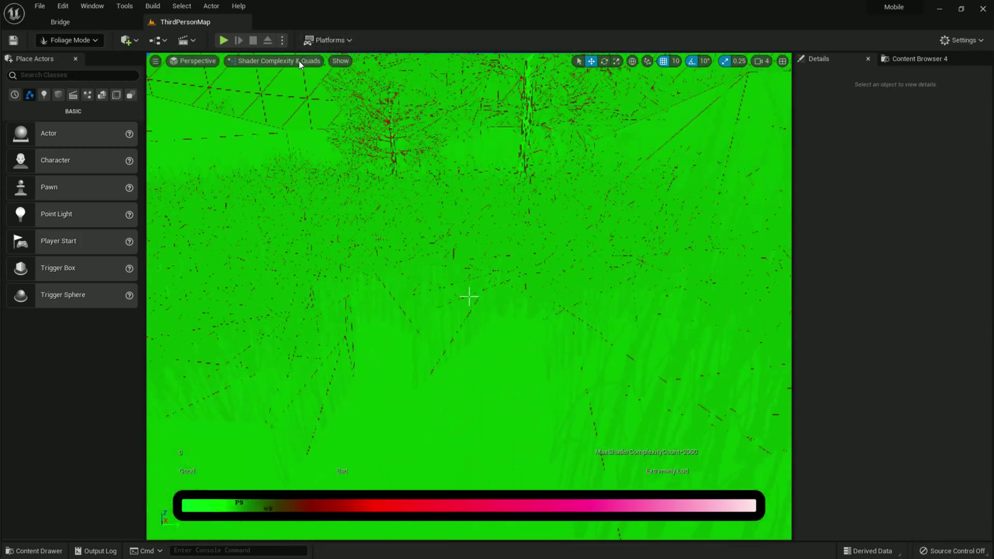
Step: Examine the foliage in the Shader Complexity view mode and return the viewport to Lit
left_click(299, 62)
mouse_move(299, 181)
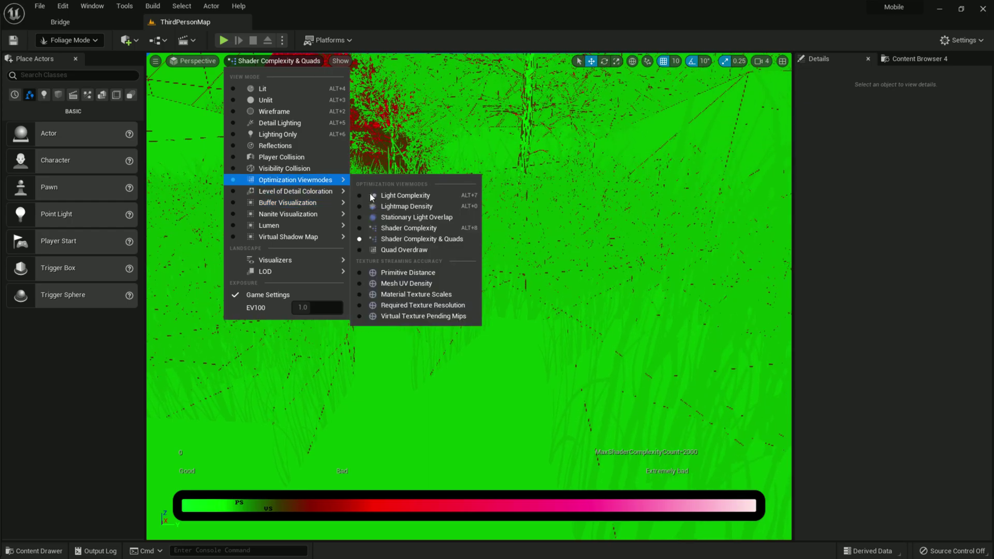
left_click(413, 228)
right_click_drag(469, 296, 469, 296)
left_click(264, 60)
left_click(263, 89)
right_click_drag(308, 108, 308, 108)
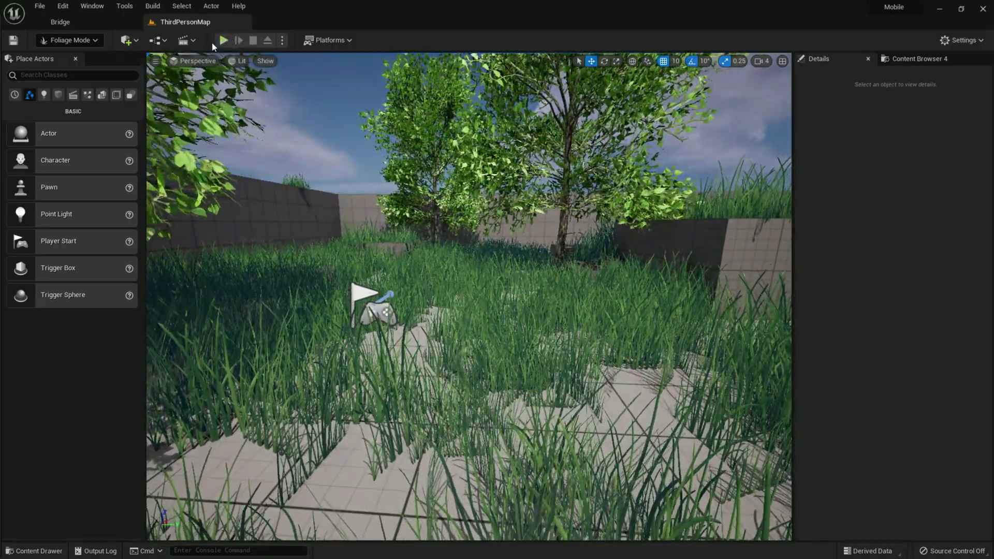
Step: Play the level again, run and jump the character through the grass to observe performance around the blocks, and stop
left_click(223, 41)
left_click_drag(686, 249, 449, 285)
key("w")
key("d")
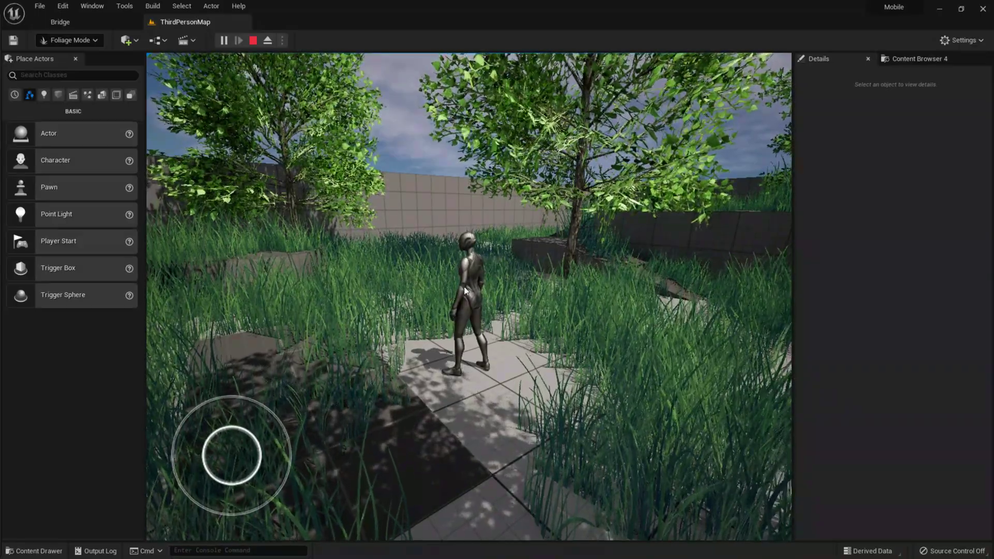
key("s")
left_click_drag(589, 238, 569, 251)
key("space")
key("w")
key("space")
key("d")
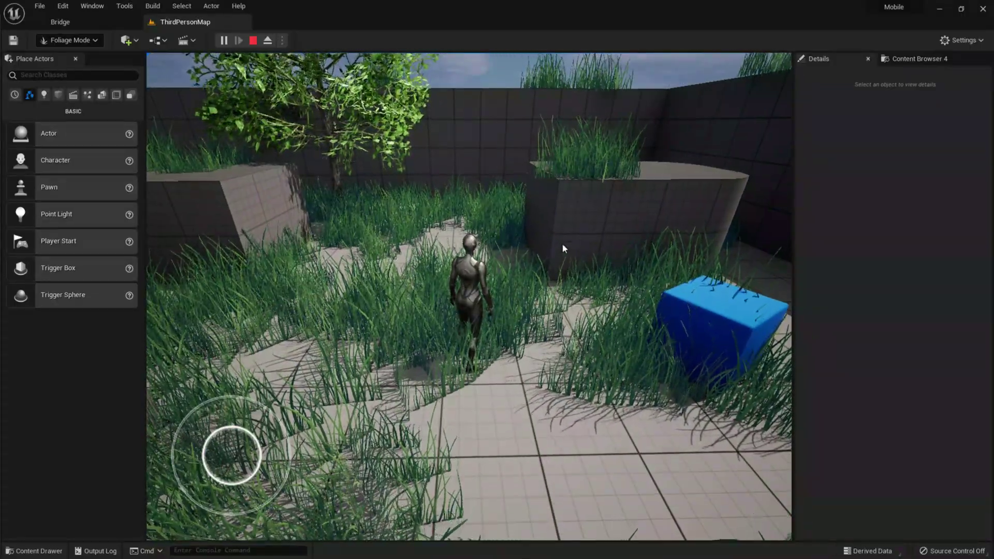
key("space")
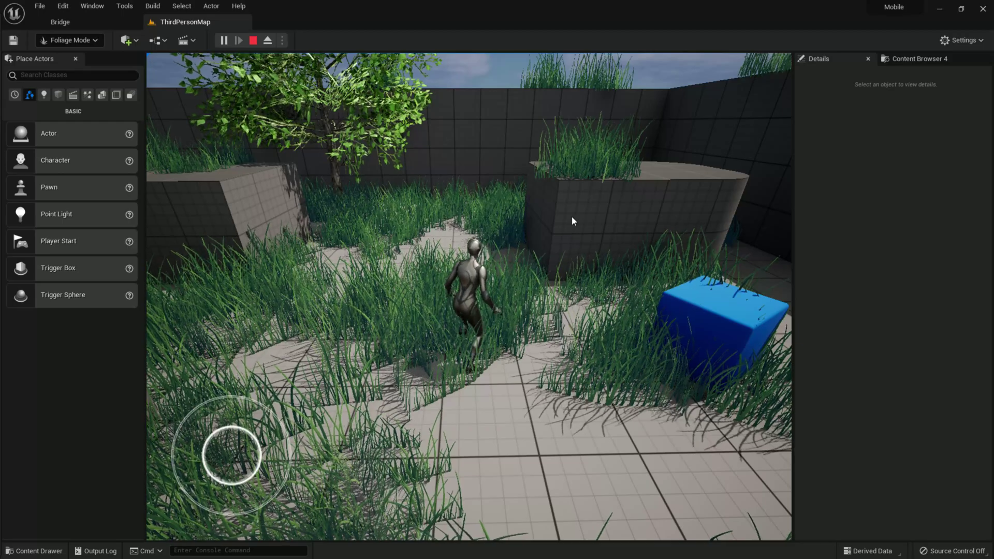
left_click_drag(572, 218, 224, 111)
key("Escape")
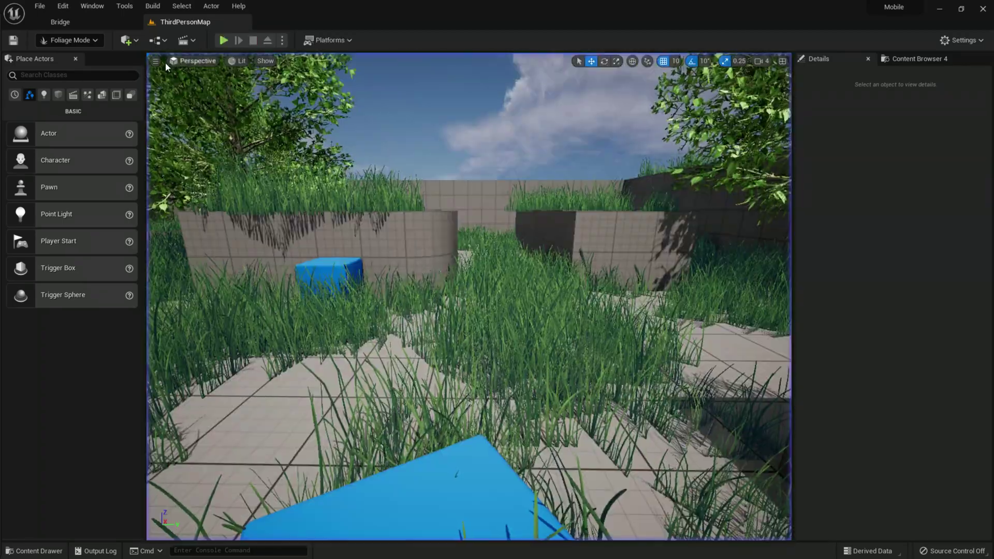
Step: Turn on the UnitGraph engine stat for the viewport
left_click(155, 61)
mouse_move(178, 142)
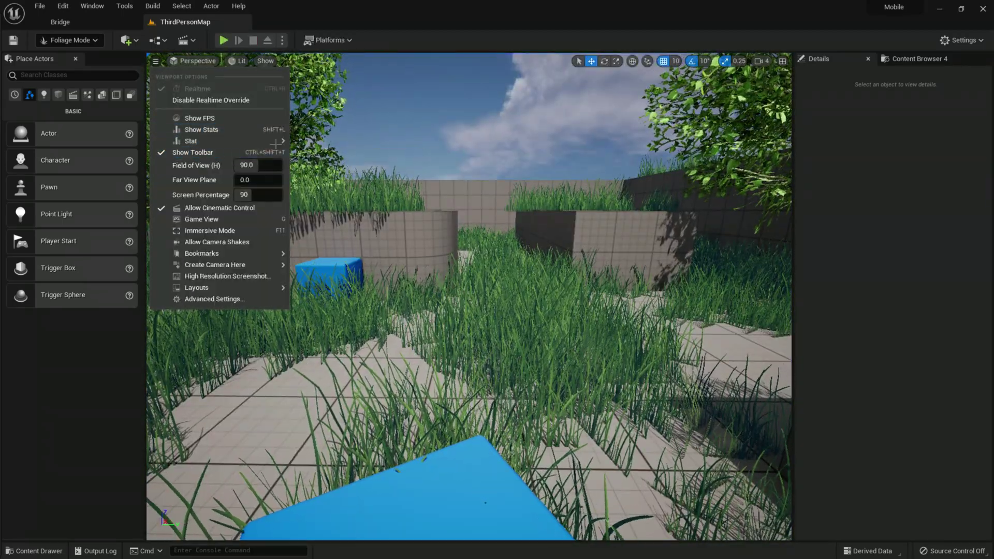
mouse_move(325, 155)
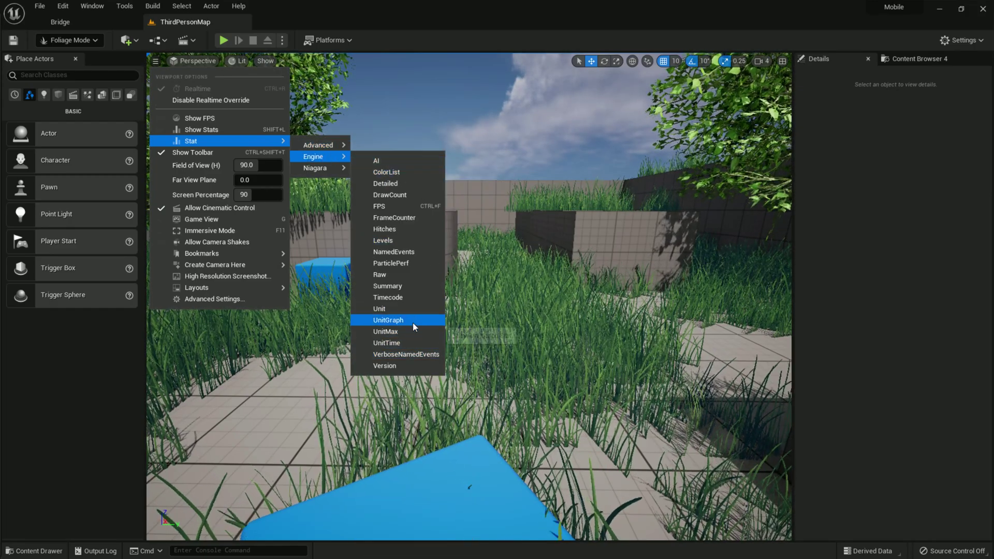
left_click(412, 321)
Step: Play the level to examine the frame, game, draw and GPU timings, and stop the session
left_click(223, 40)
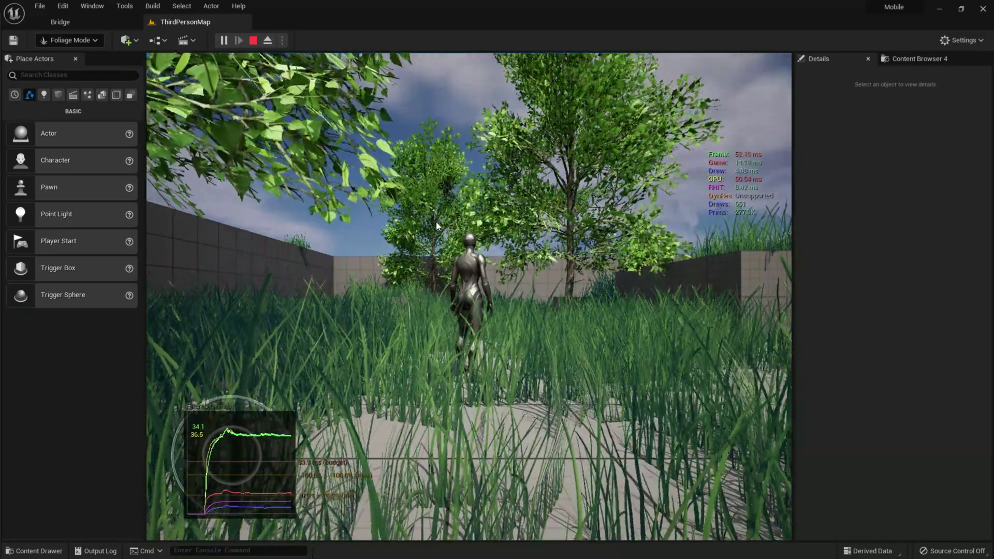
left_click_drag(475, 182, 507, 229)
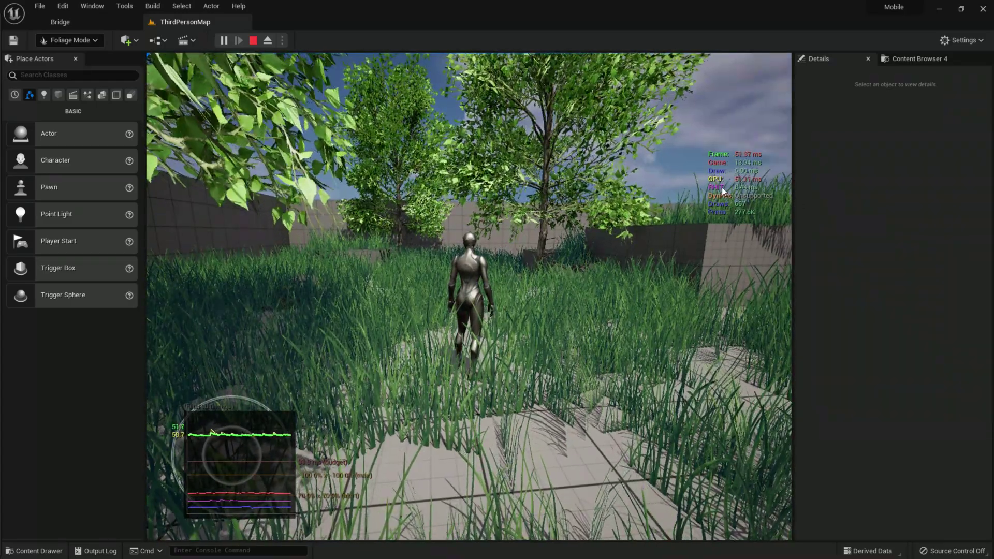
key("Escape")
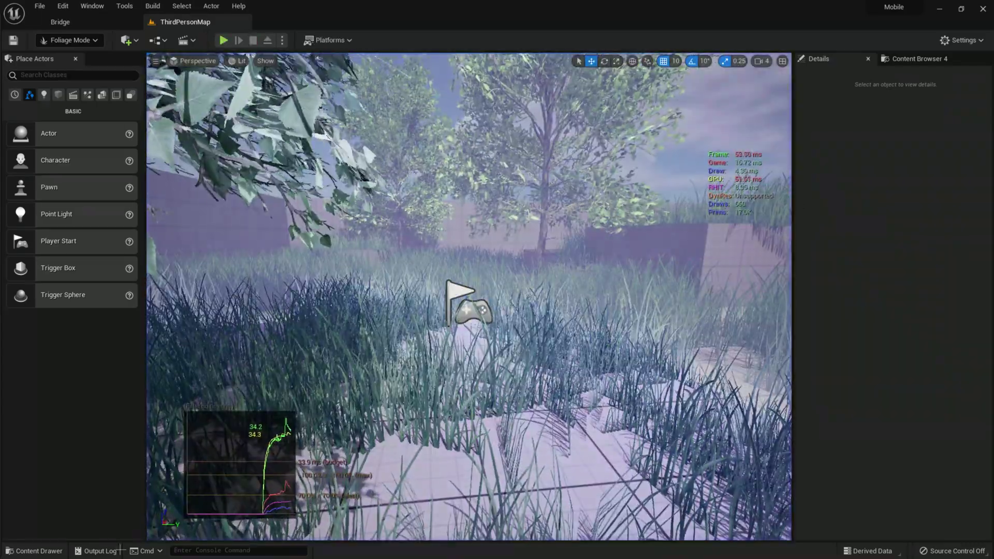
Step: Open Flora_twoSides, the parent of the Grass1_05 mesh's material, disconnect its World Position Offset input and save the material
left_click(36, 551)
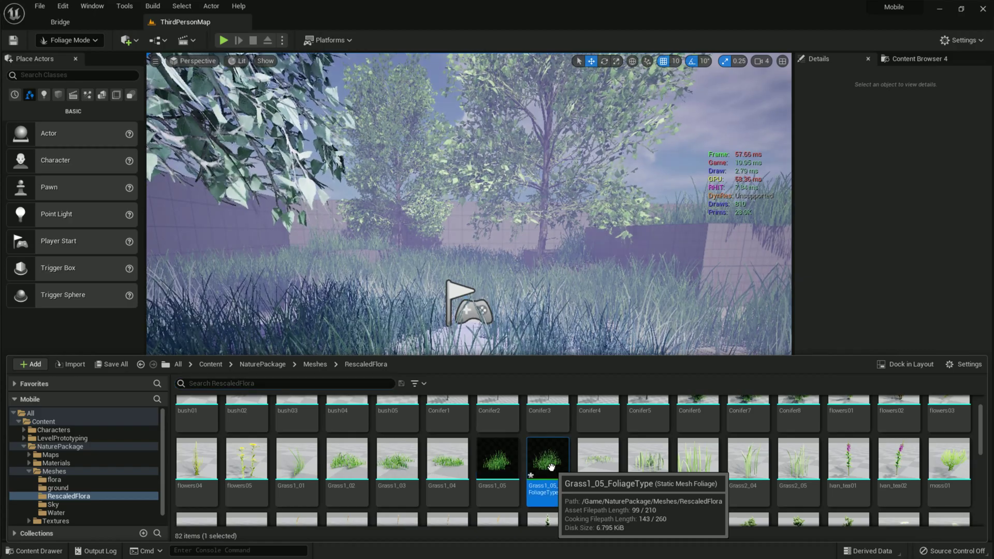
double_click(550, 466)
double_click(421, 120)
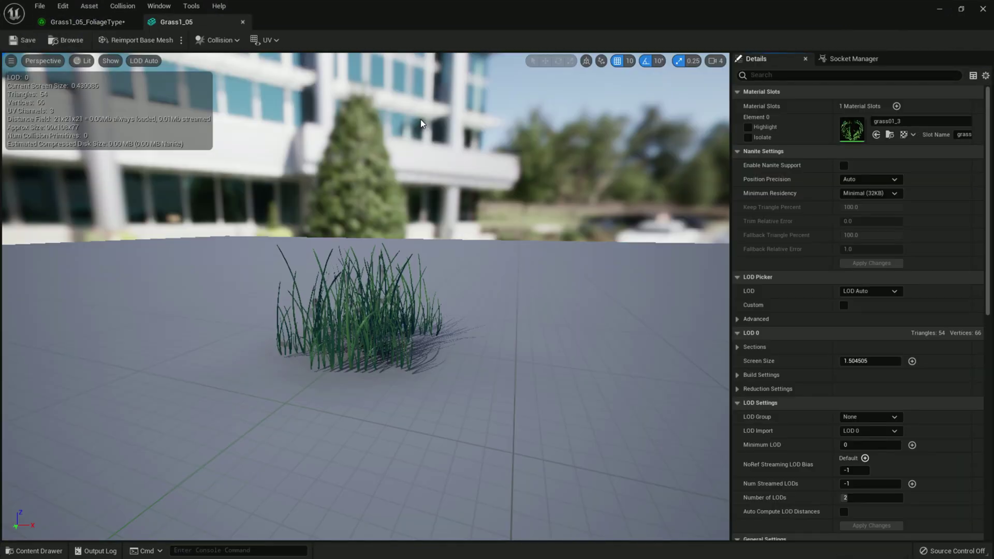
double_click(855, 135)
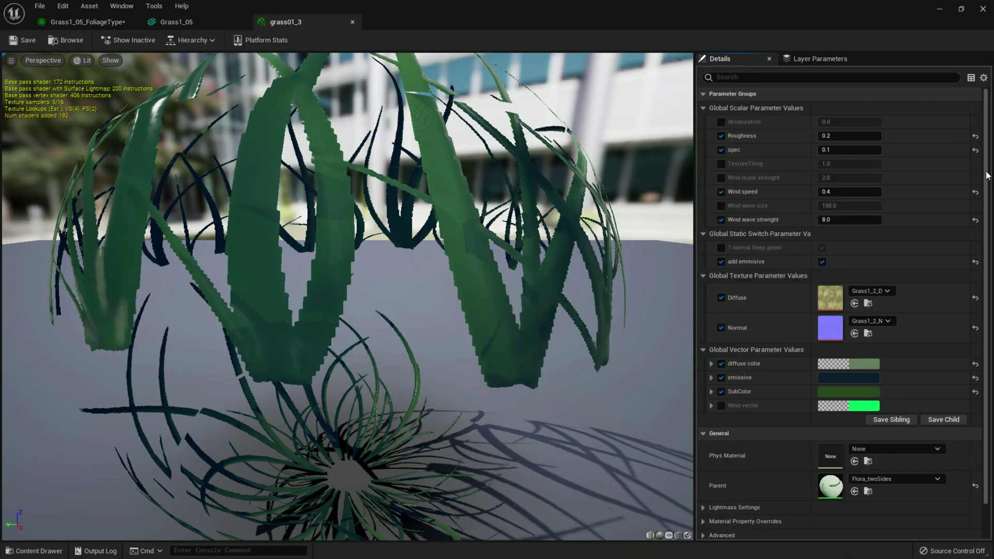
scroll(831, 466, "down", 2)
double_click(830, 439)
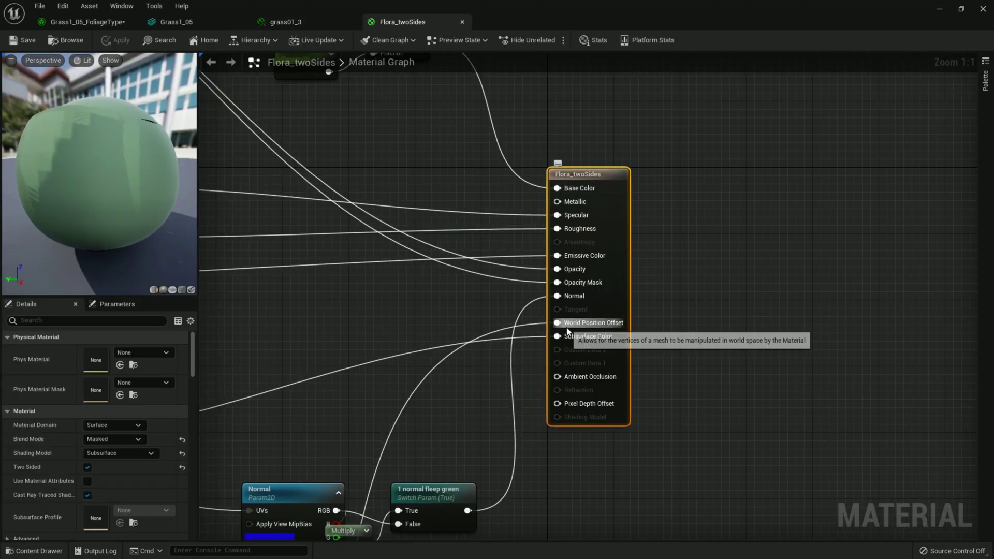
left_click(558, 323, "alt")
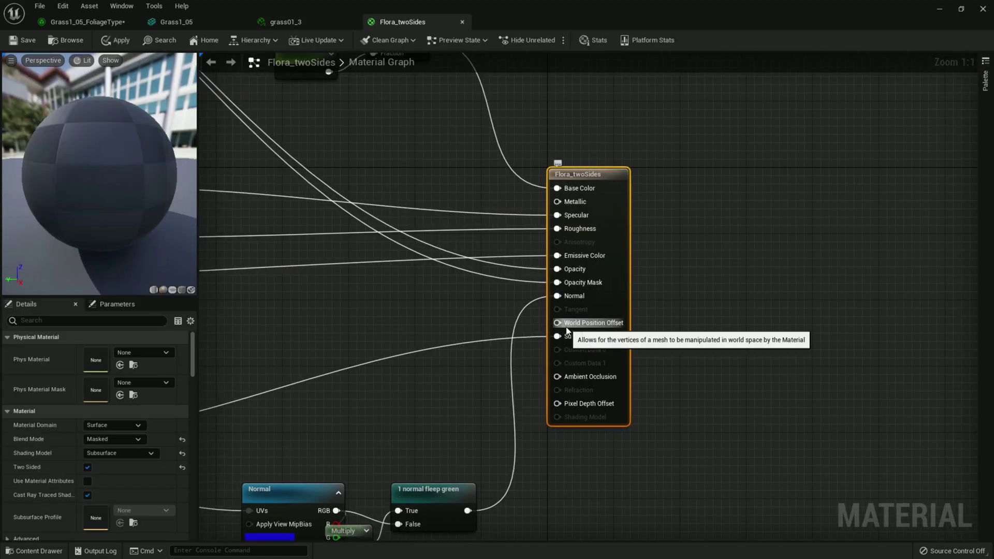
left_click(26, 42)
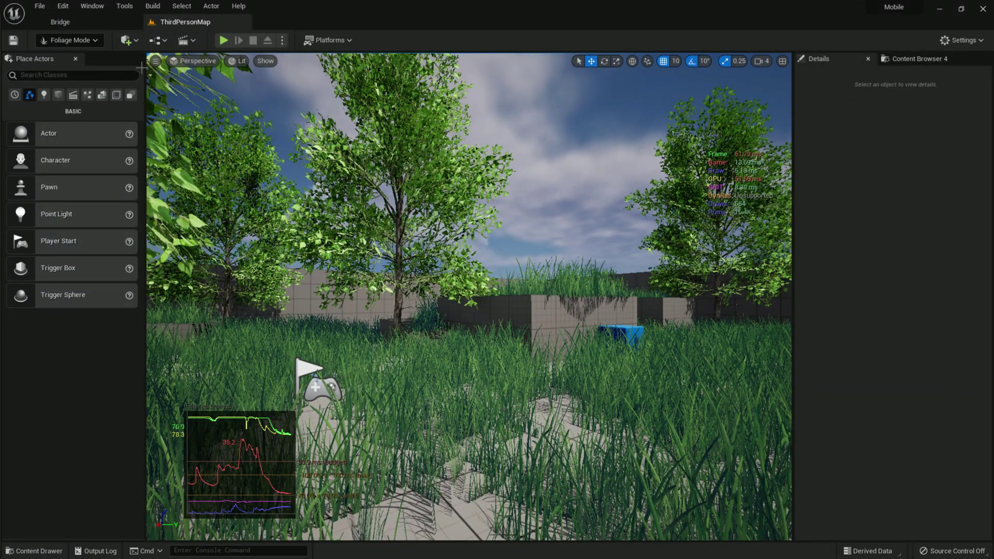
Step: Play the level to compare the timings without the foliage wind offset, stop, and inspect the grass and trees up close
left_click(223, 40)
left_click_drag(250, 439, 197, 467)
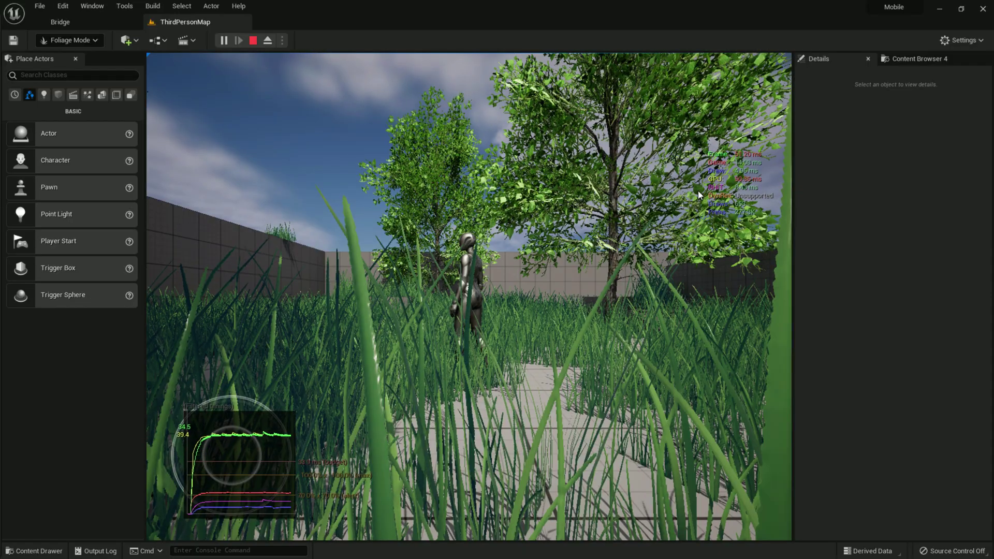
left_click_drag(233, 438, 161, 450)
key("Escape")
right_click_drag(370, 245, 492, 245)
key("w")
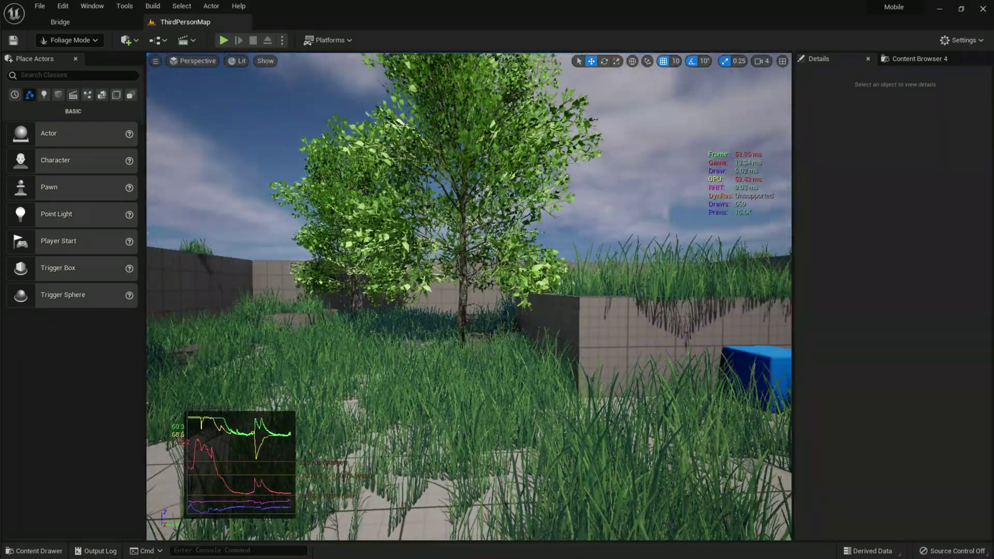
Step: Switch the editor from foliage painting to Select mode and bring the player start and surrounding trees into view
left_click(68, 40)
left_click(63, 58)
mouse_move(469, 296)
right_mouse_down()
mouse_move(424, 296)
mouse_move(463, 297)
right_mouse_up()
key("s")
right_click_drag(371, 246, 371, 245)
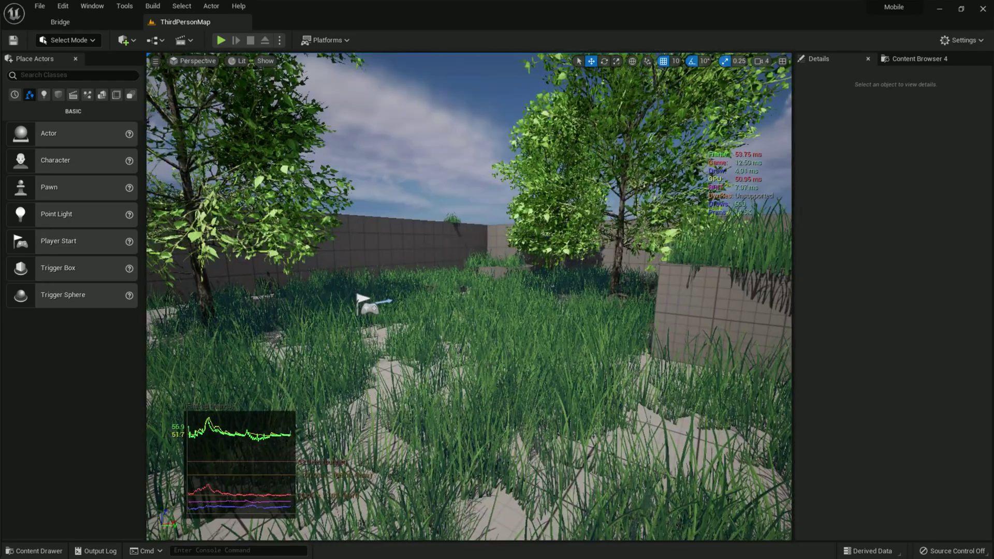
Step: Set the editor's preview rendering level to Android ES 3.1
left_click(965, 42)
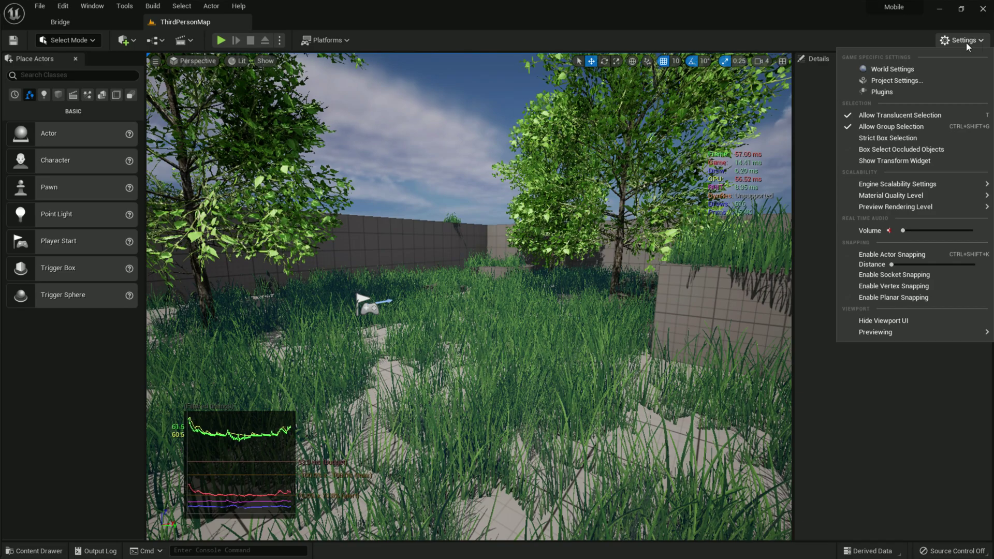
mouse_move(883, 207)
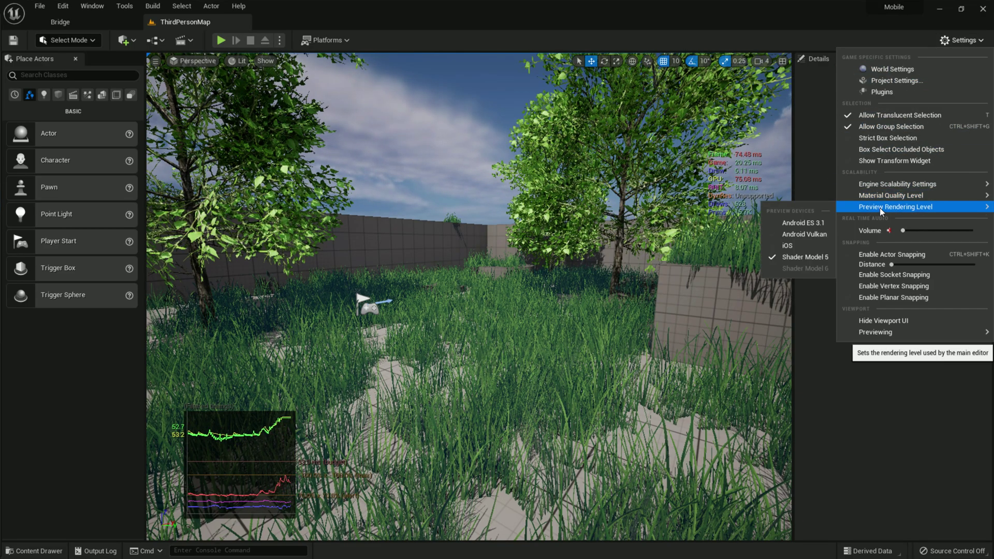
left_click(791, 223)
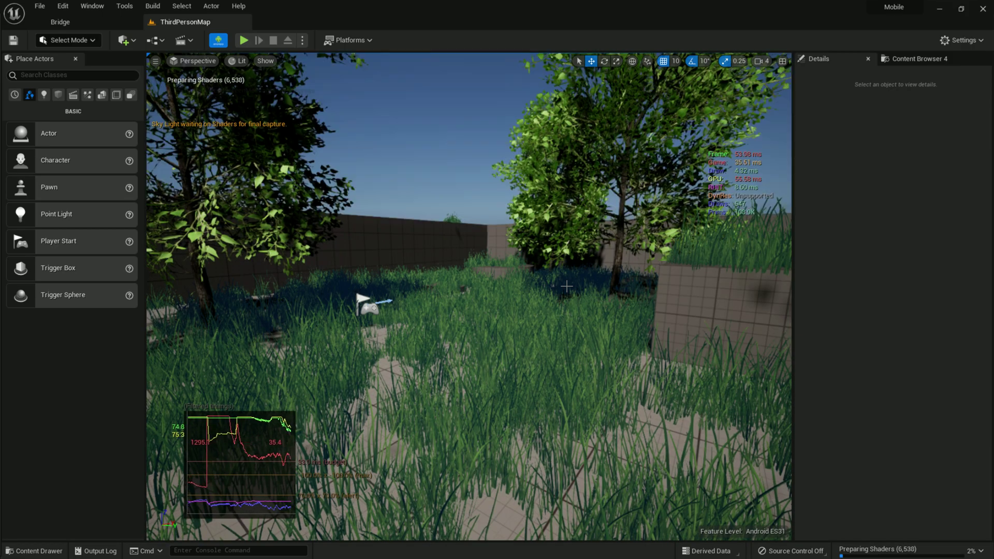
Step: Examine the trees, grass, walls and stat timings around the level in the Android ES 3.1 preview
right_click_drag(606, 276, 721, 223)
key("w")
key("w")
right_click_drag(554, 228, 556, 227)
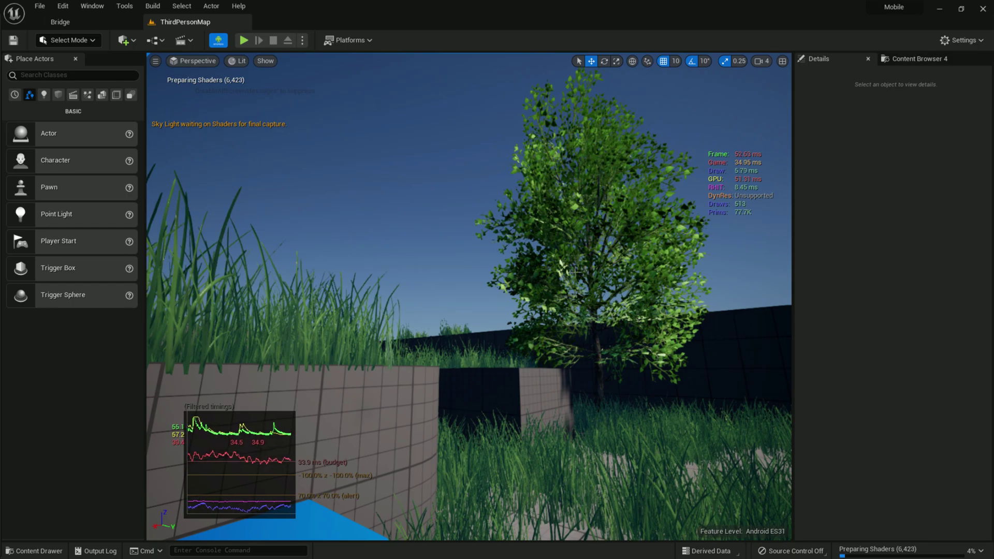
right_click_drag(557, 227, 709, 209)
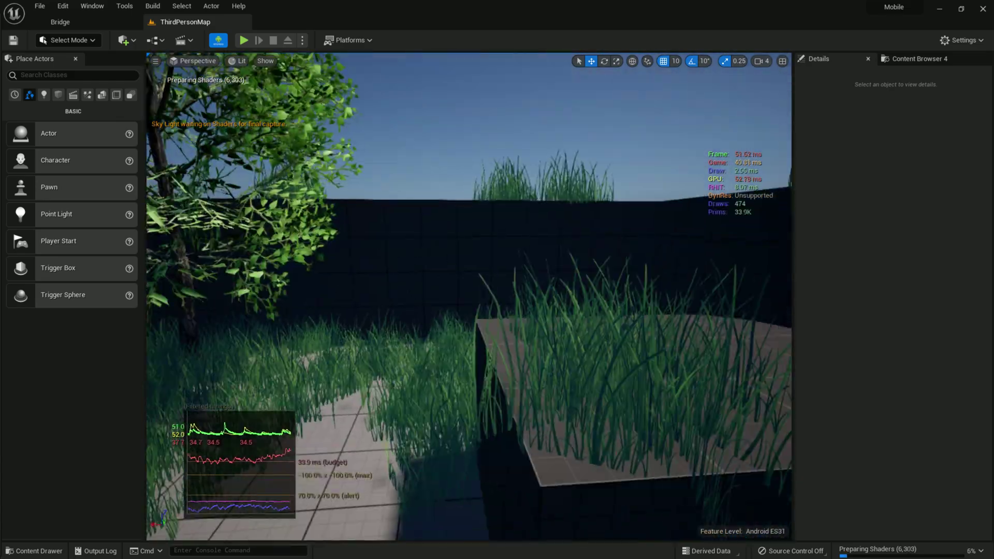
right_click_drag(549, 223, 513, 232)
right_click_drag(601, 249, 723, 245)
right_click_drag(505, 231, 580, 244)
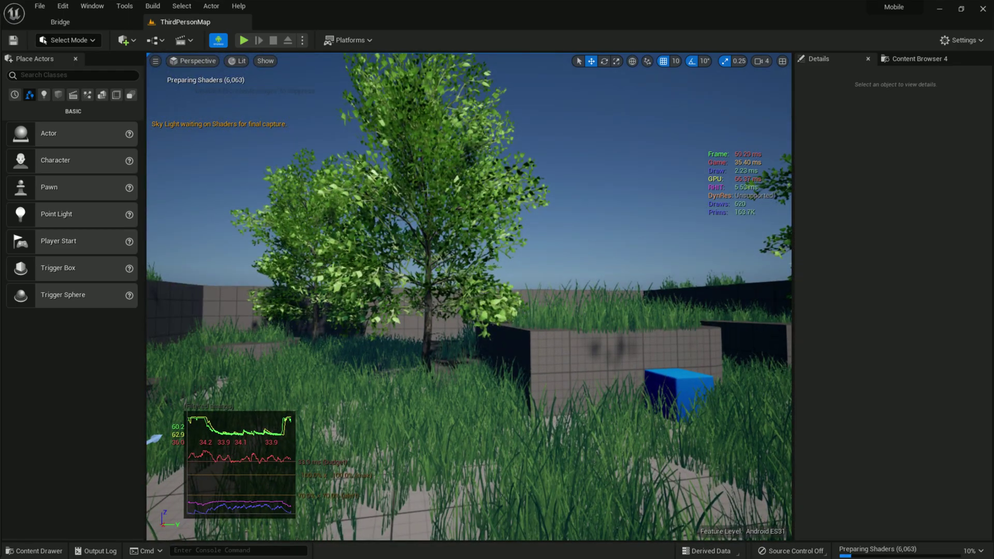
Step: Play the level in the Android preview, running the character through the grass and past the trees to examine the frame and GPU timings
left_click(245, 43)
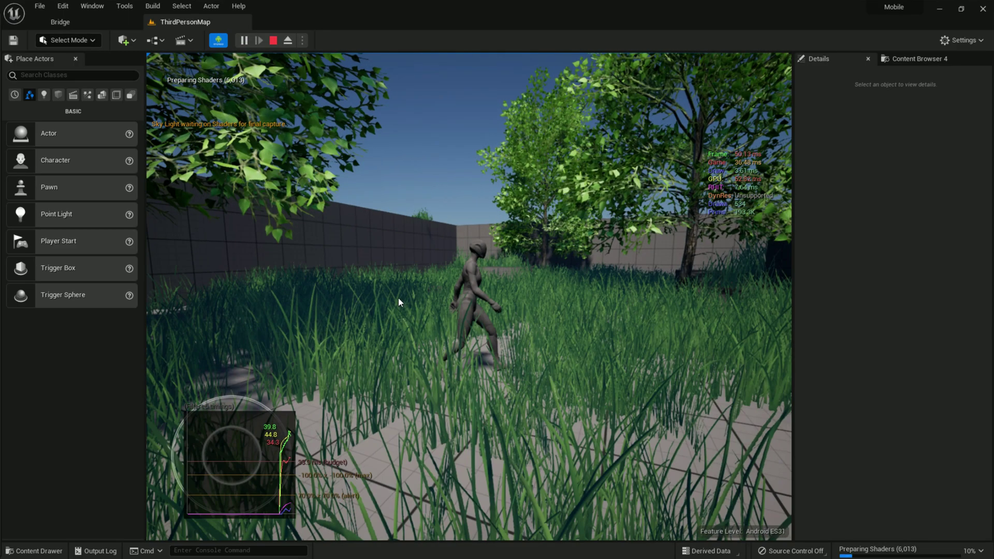
key("w")
left_click_drag(399, 298, 678, 303)
key("space")
key("s")
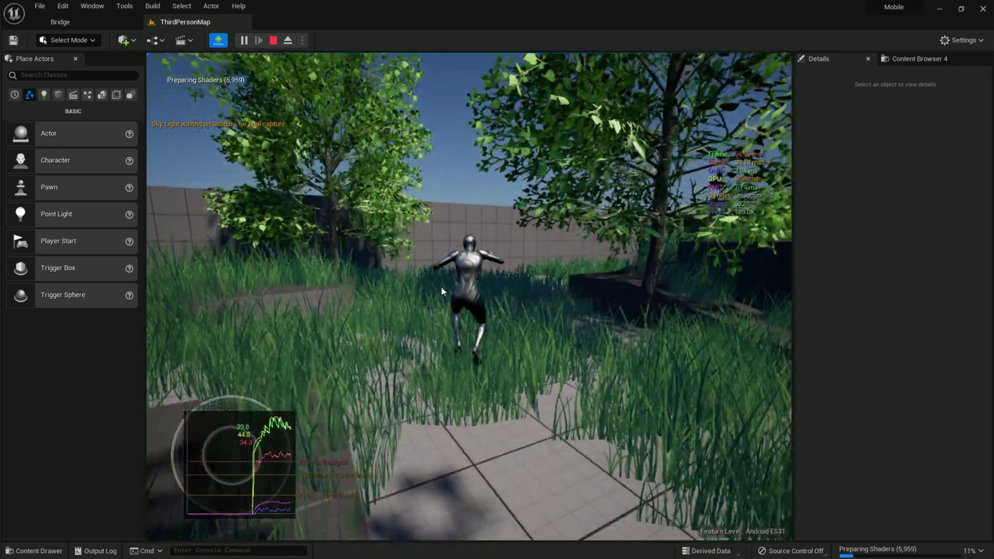
key("d")
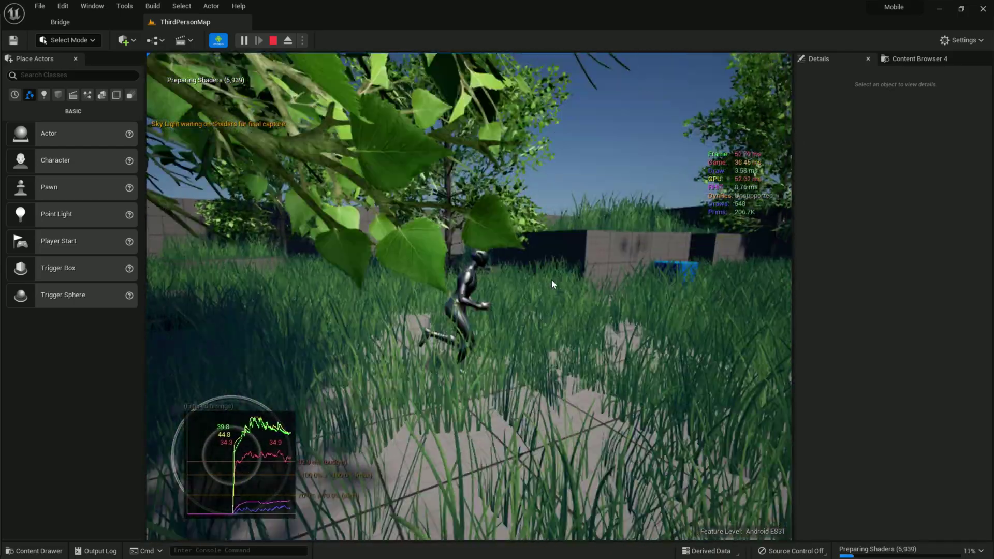
key("w")
key("d")
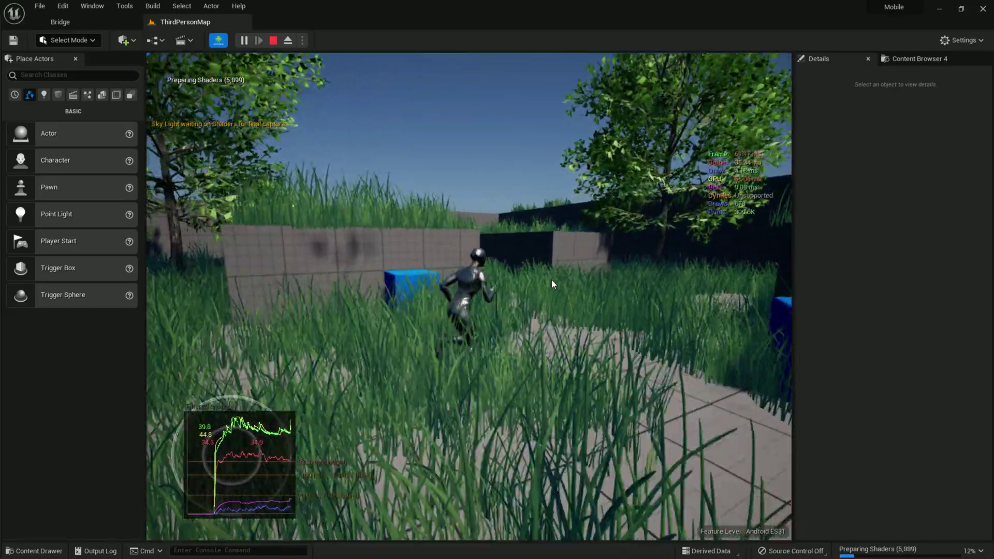
key("a")
key("s")
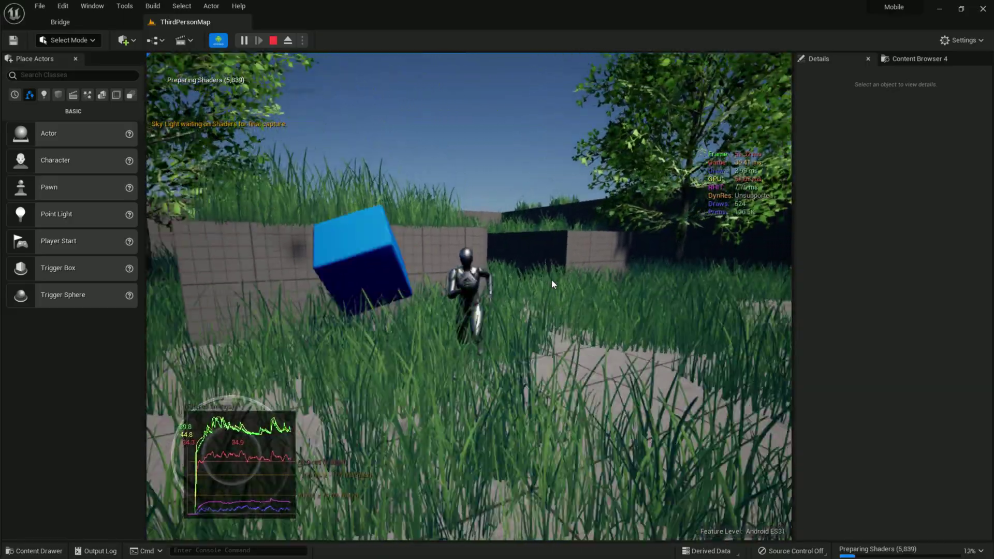
key("a")
key("w")
key("d")
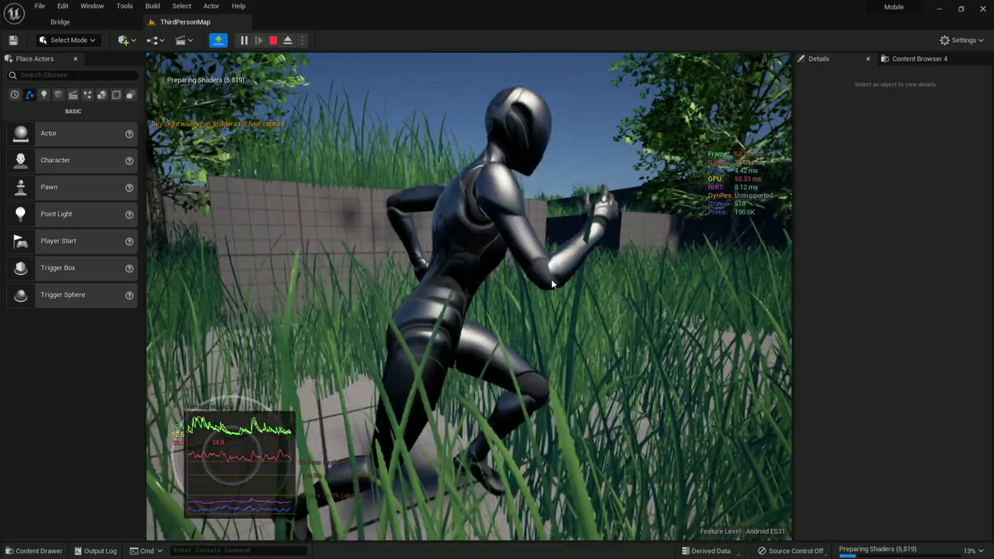
key("a")
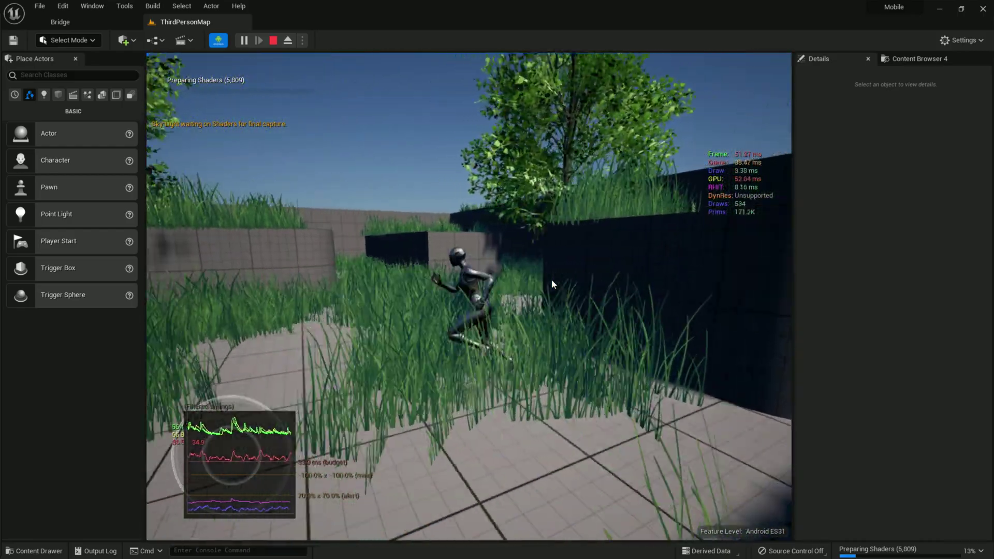
key("s")
key("a")
key("w")
key("d")
key("d")
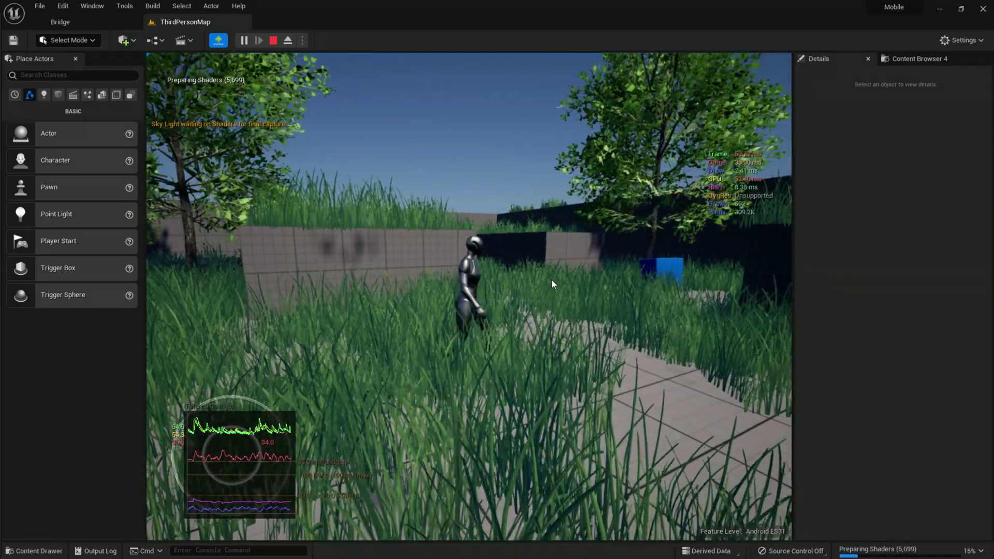